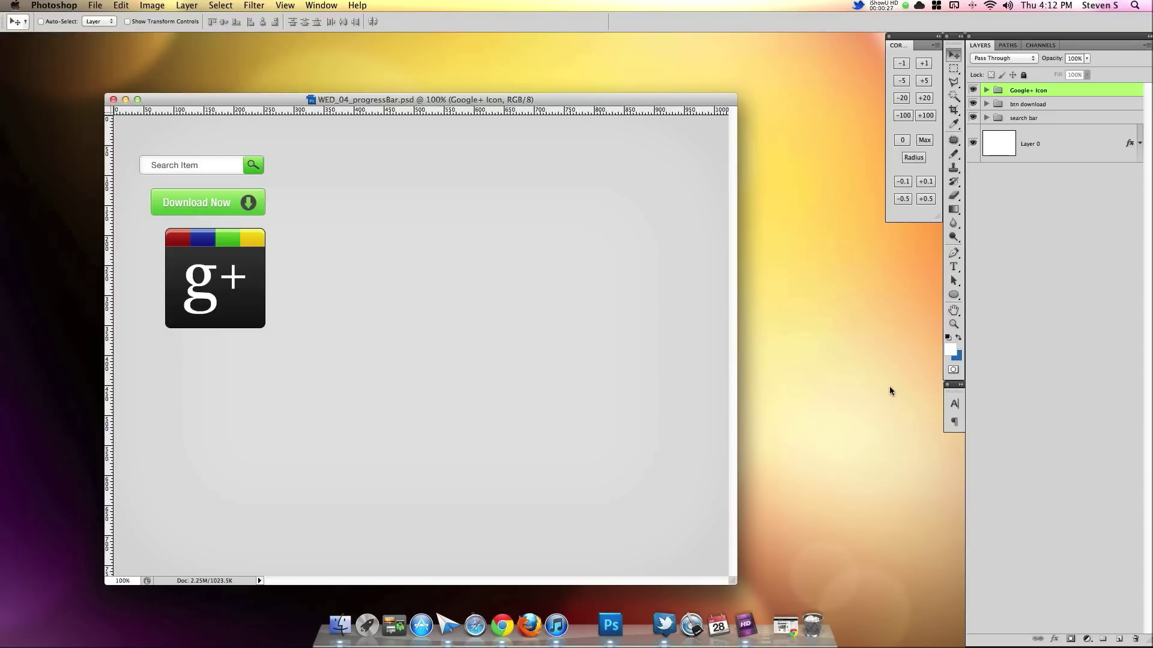
Step: Add a new empty layer above the Google+ Icon group and switch to the Rounded Rectangle tool
drag(715, 100, 718, 69)
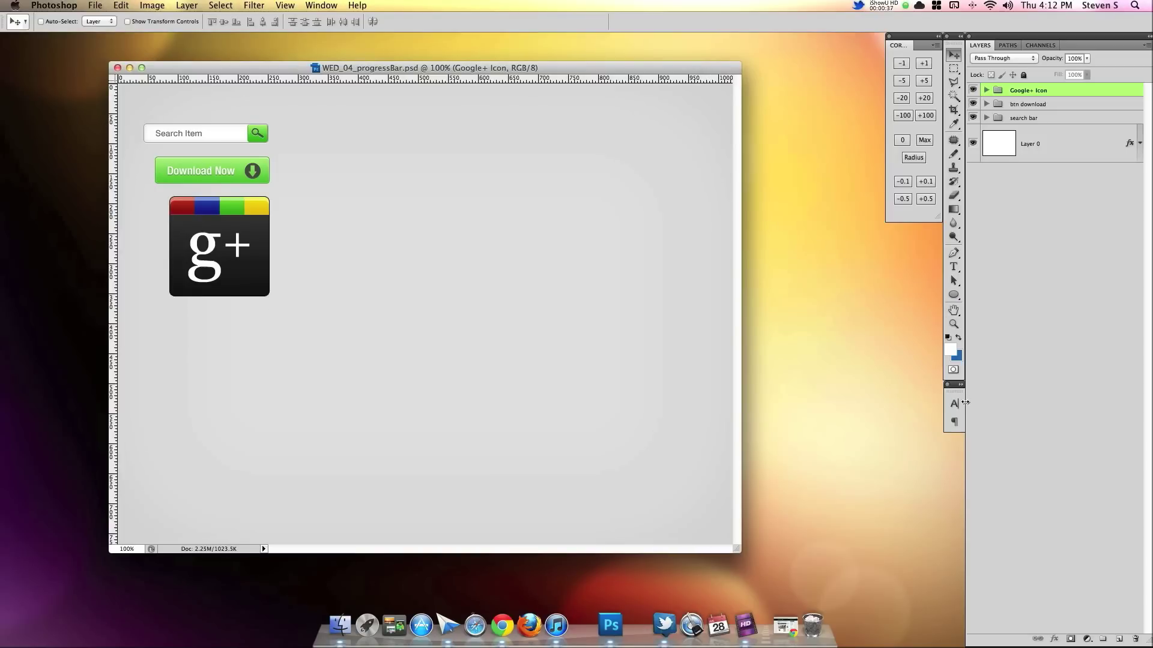
click(1118, 640)
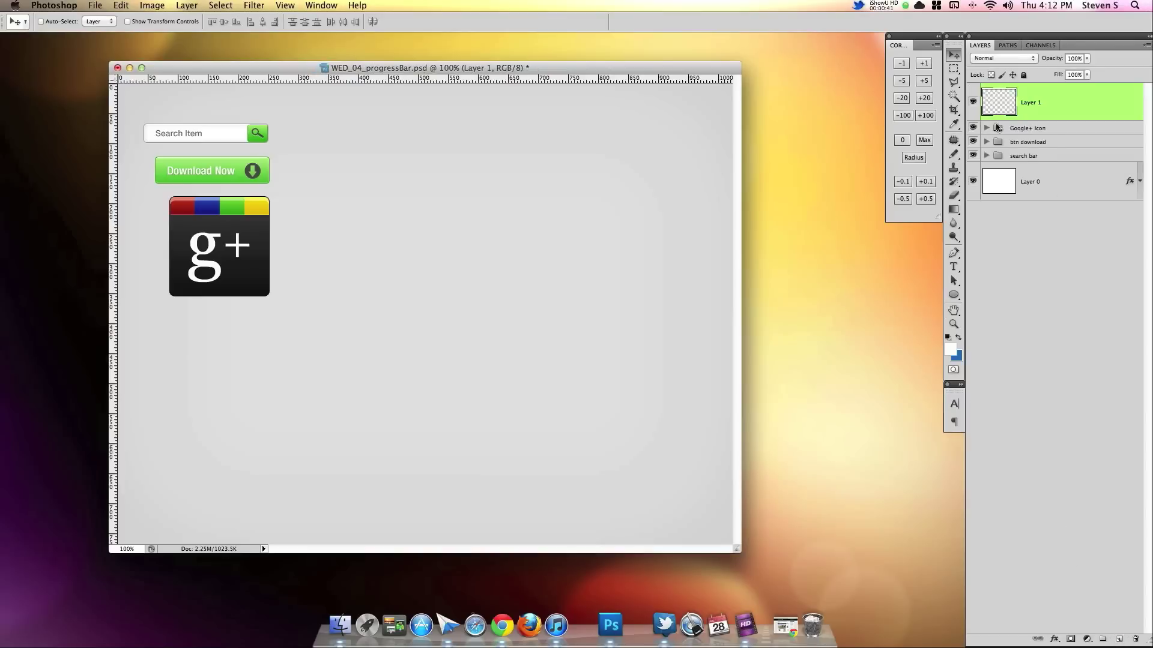
drag(953, 294, 995, 308)
click(235, 22)
text(16)
drag(361, 230, 587, 251)
key(super+z)
Step: Draw a pill-shaped bar about 395 px wide and 45 px high with a 24 px corner radius in the empty middle of the canvas
click(236, 21)
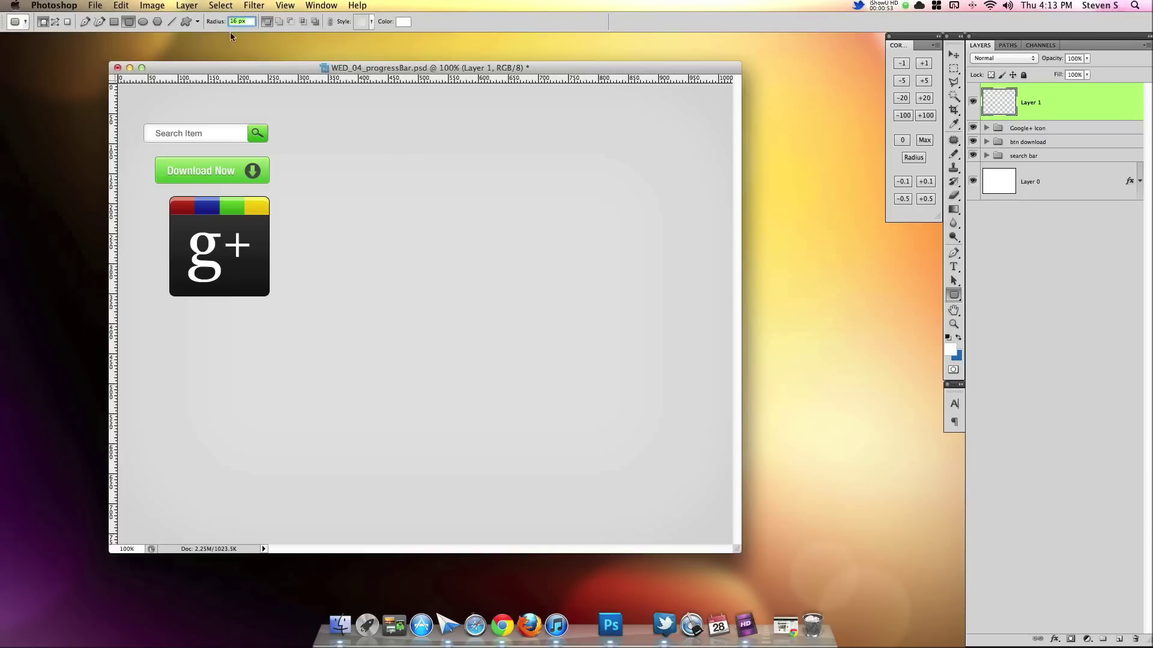
text(24)
drag(372, 237, 587, 265)
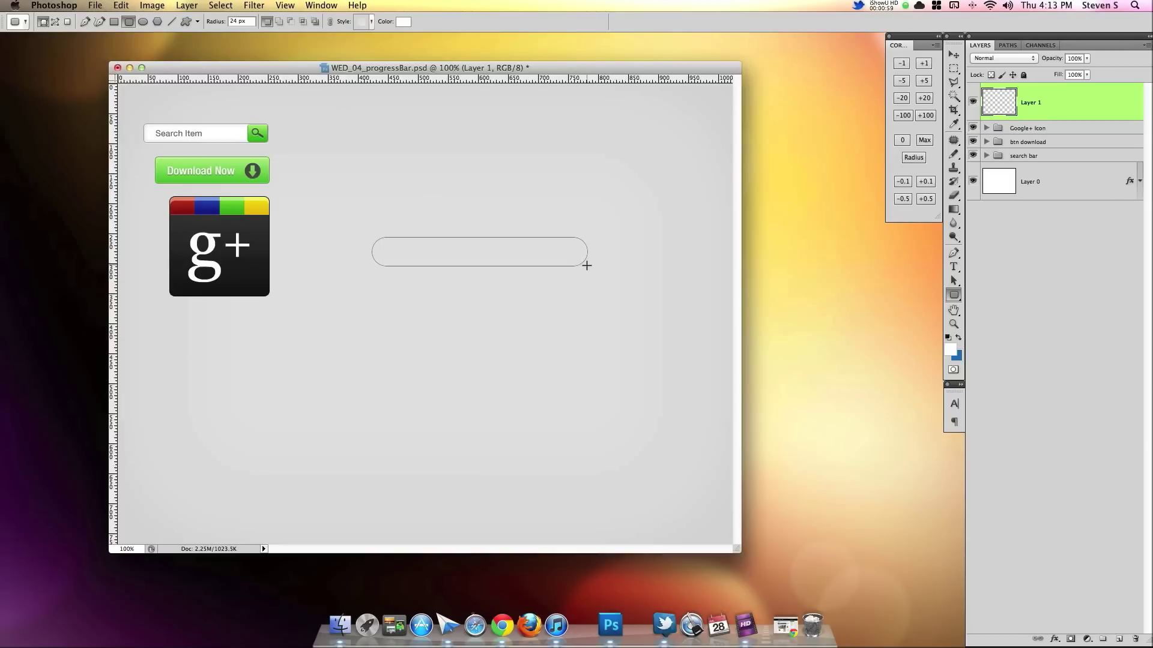
drag(587, 265, 611, 264)
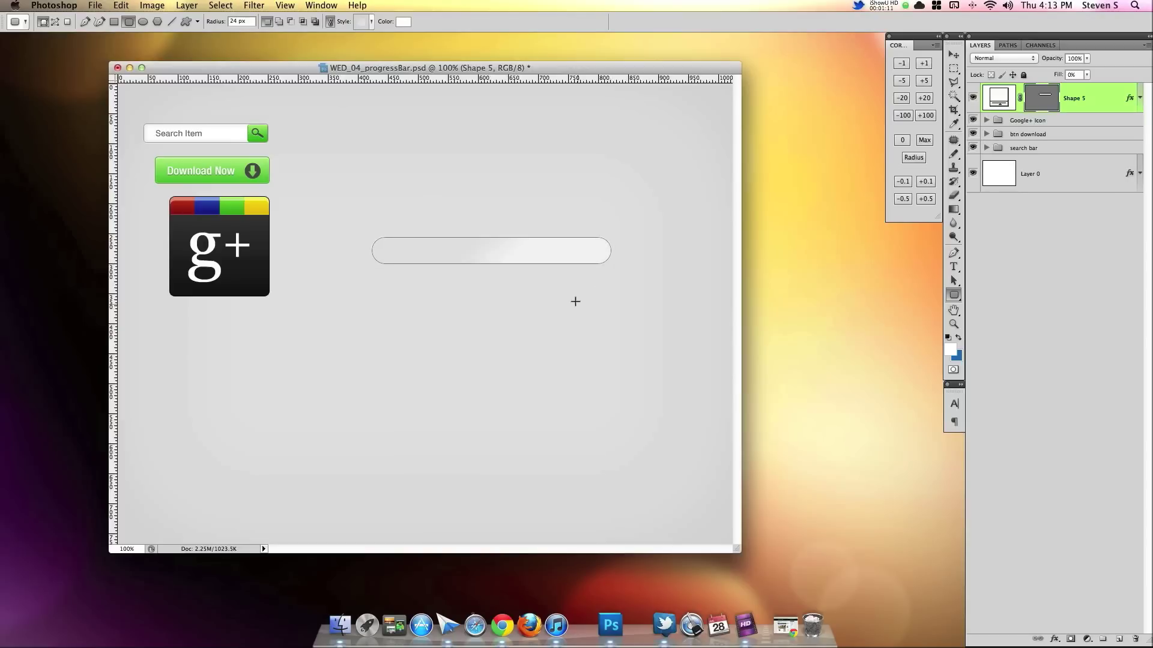
Step: Remove the inherited layer style from the new bar shape and set its fill to 100%
drag(1130, 98, 1131, 639)
click(1073, 74)
text(100)
key(Return)
Step: Recolour the bar shape to light green #98d475, sampled from the Download Now button
double_click(992, 97)
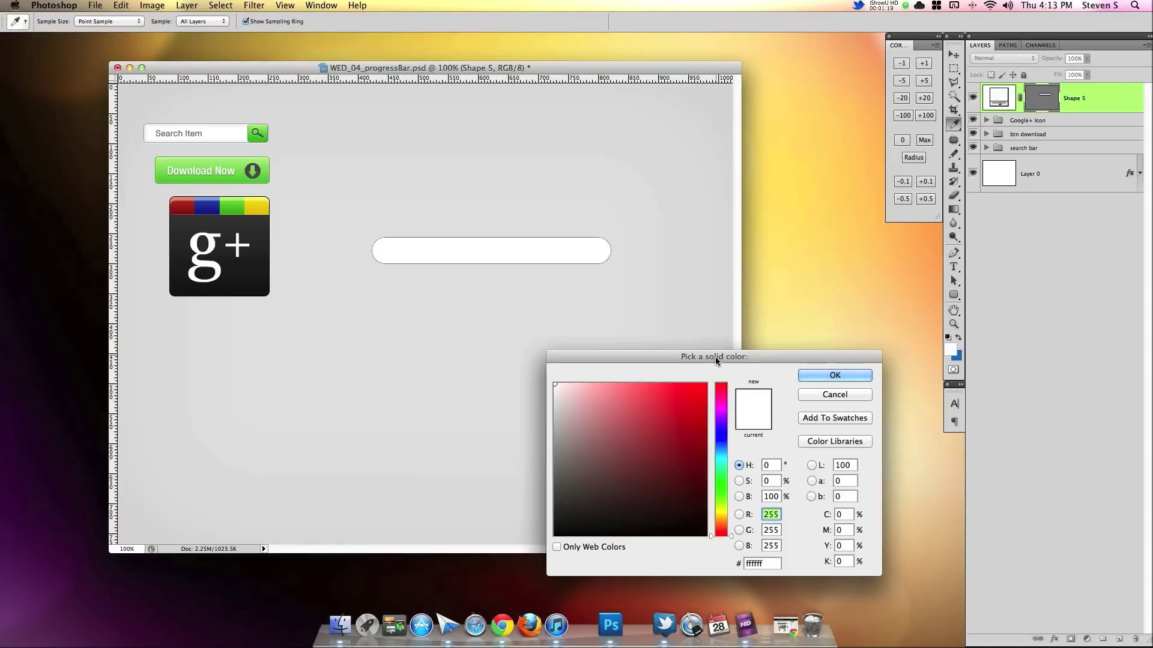
drag(715, 358, 713, 290)
click(263, 159)
click(265, 160)
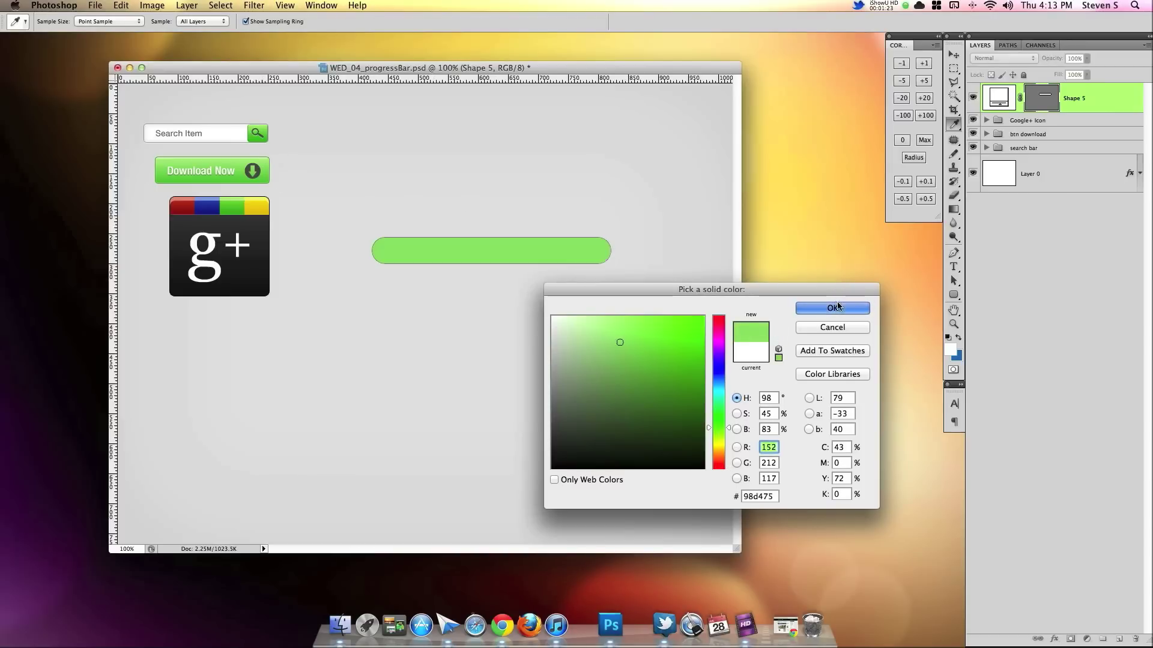
click(836, 307)
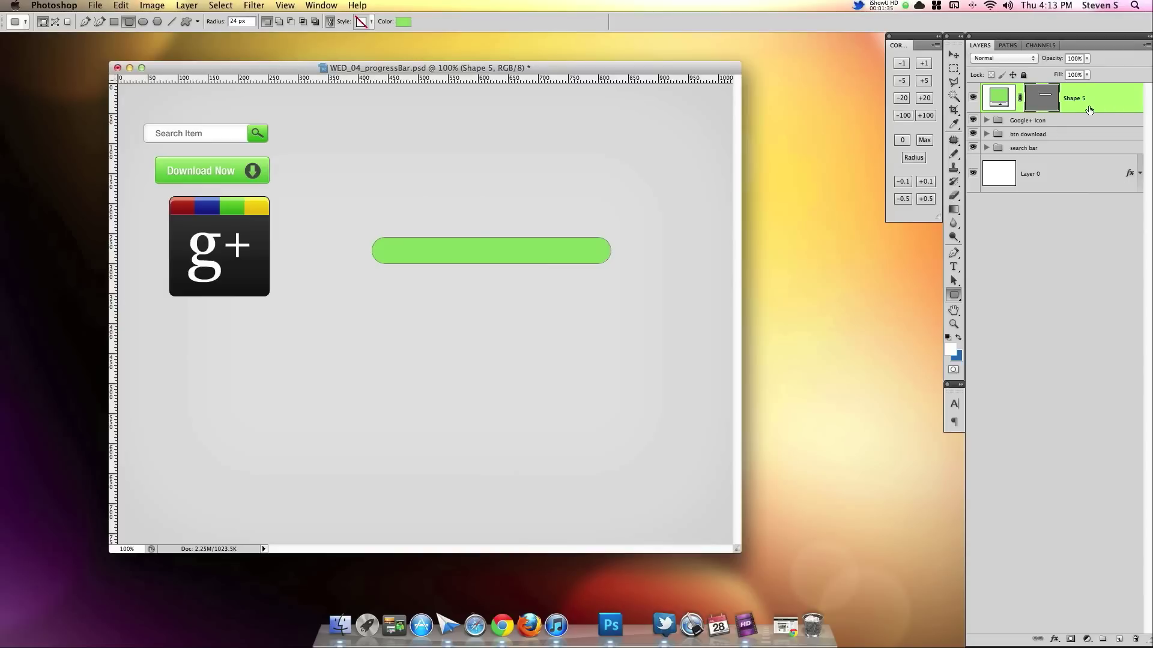
key(h)
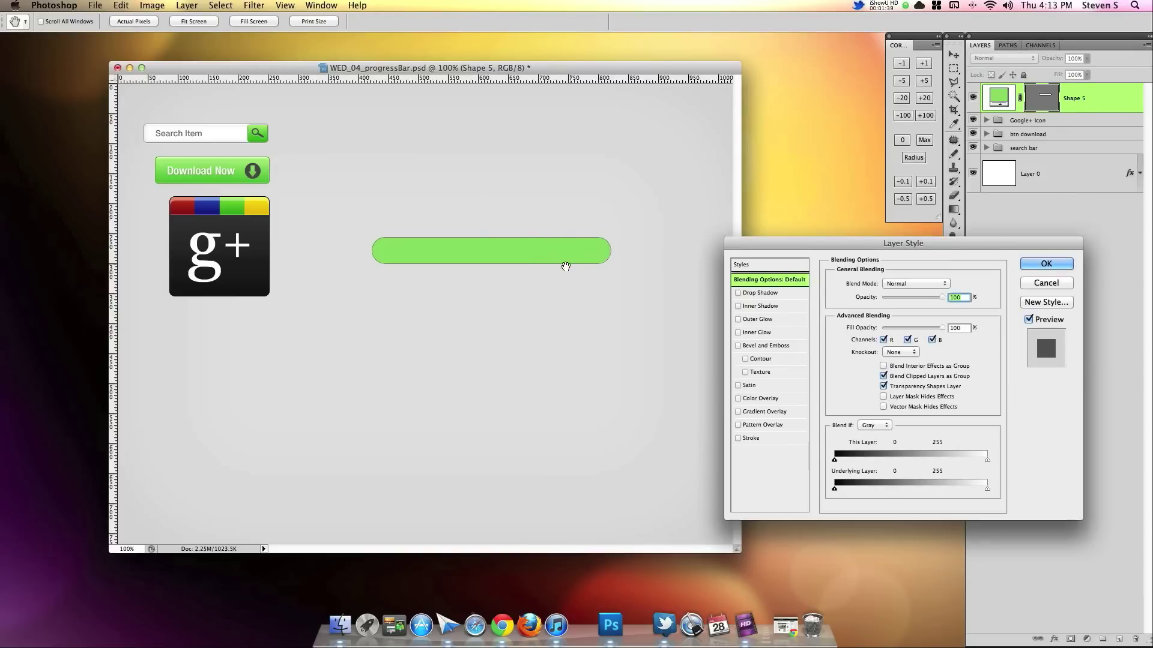
click(1045, 284)
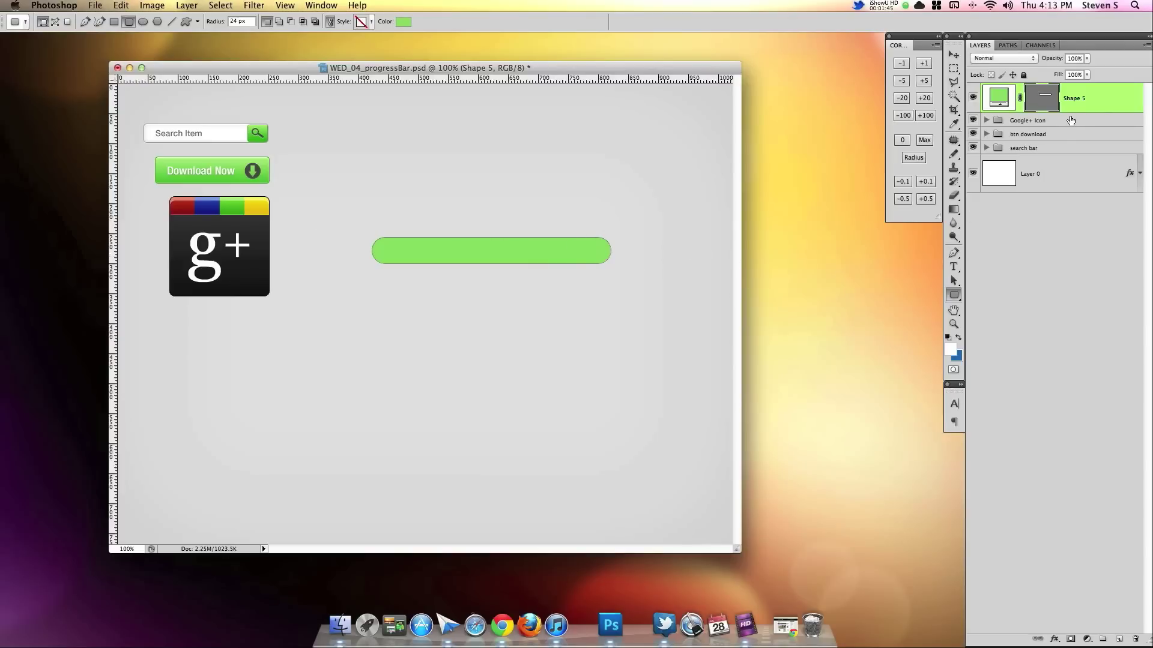
double_click(1112, 109)
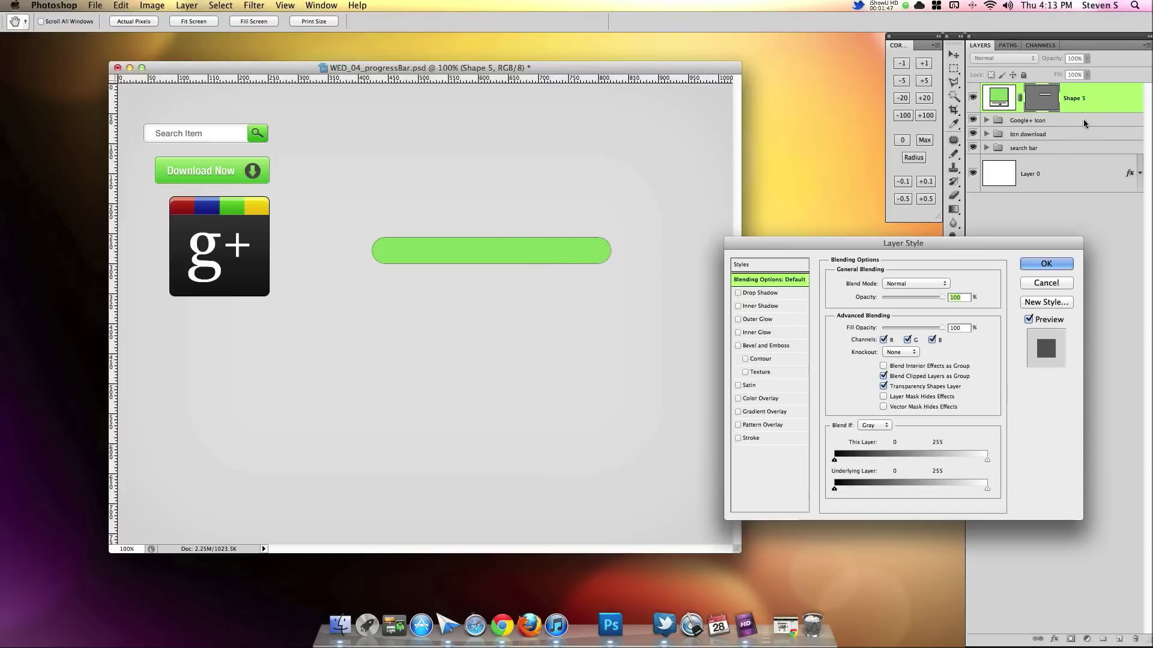
drag(828, 246, 523, 283)
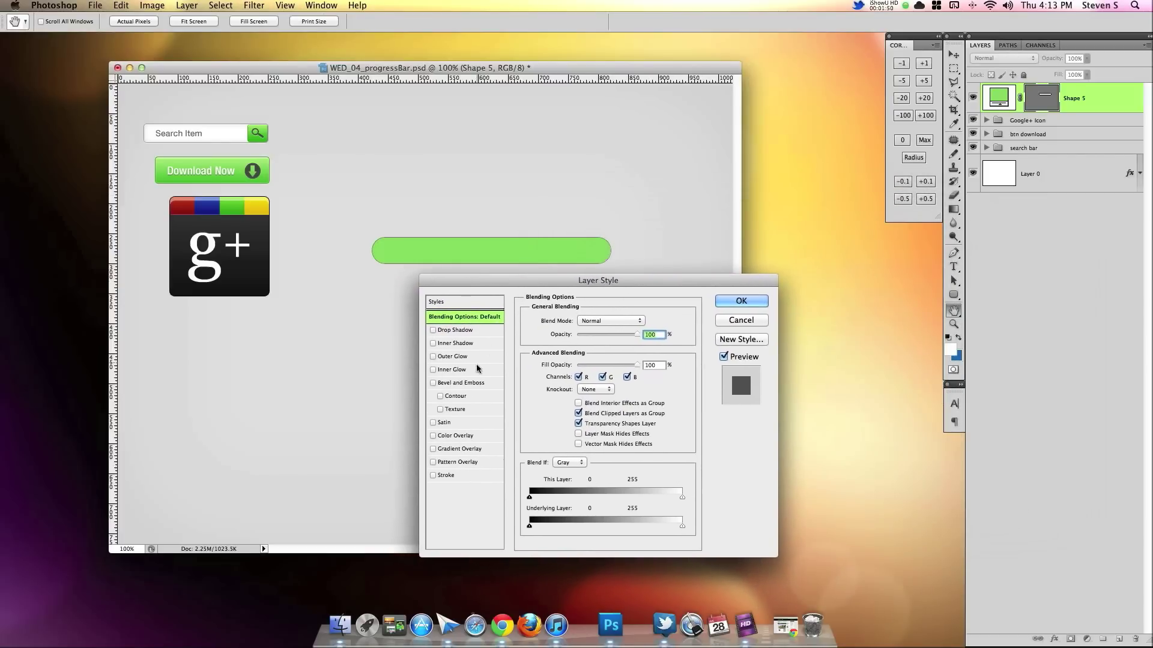
click(434, 450)
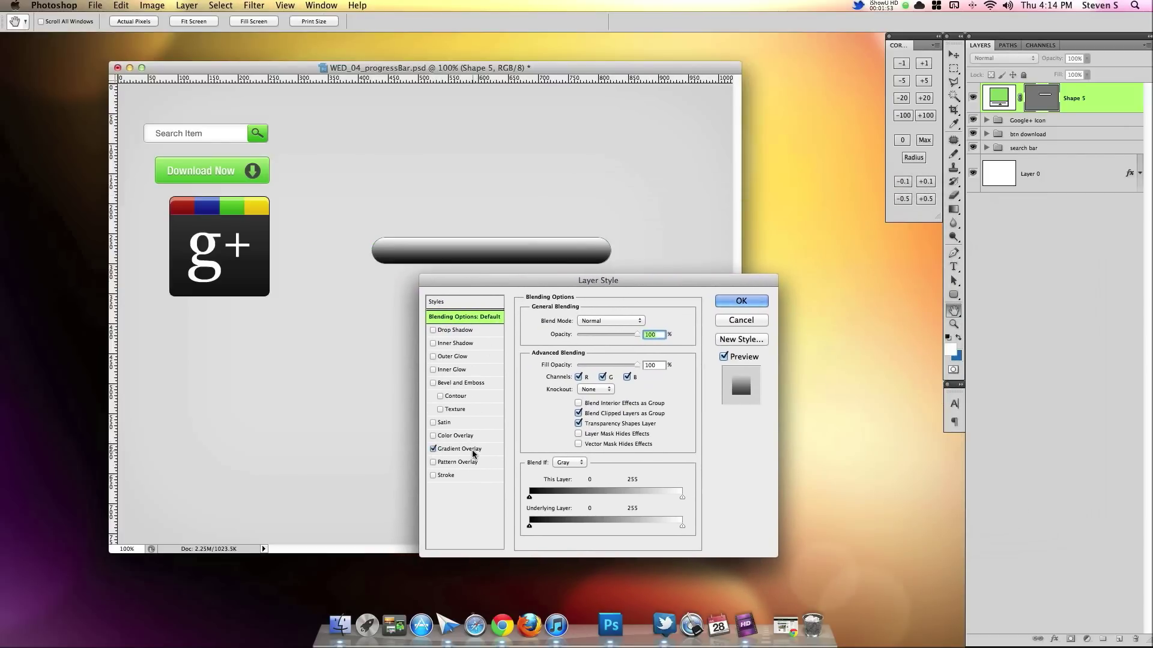
click(740, 320)
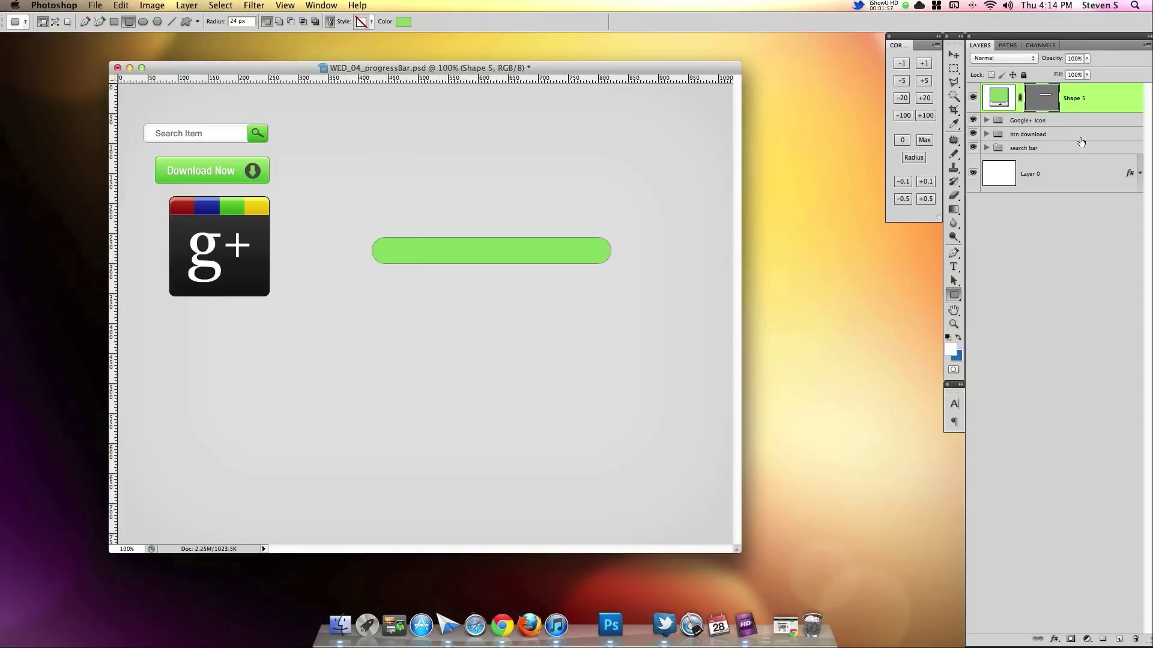
Step: Duplicate the bar shape layer and clip the copy to the original below it
key(super+j)
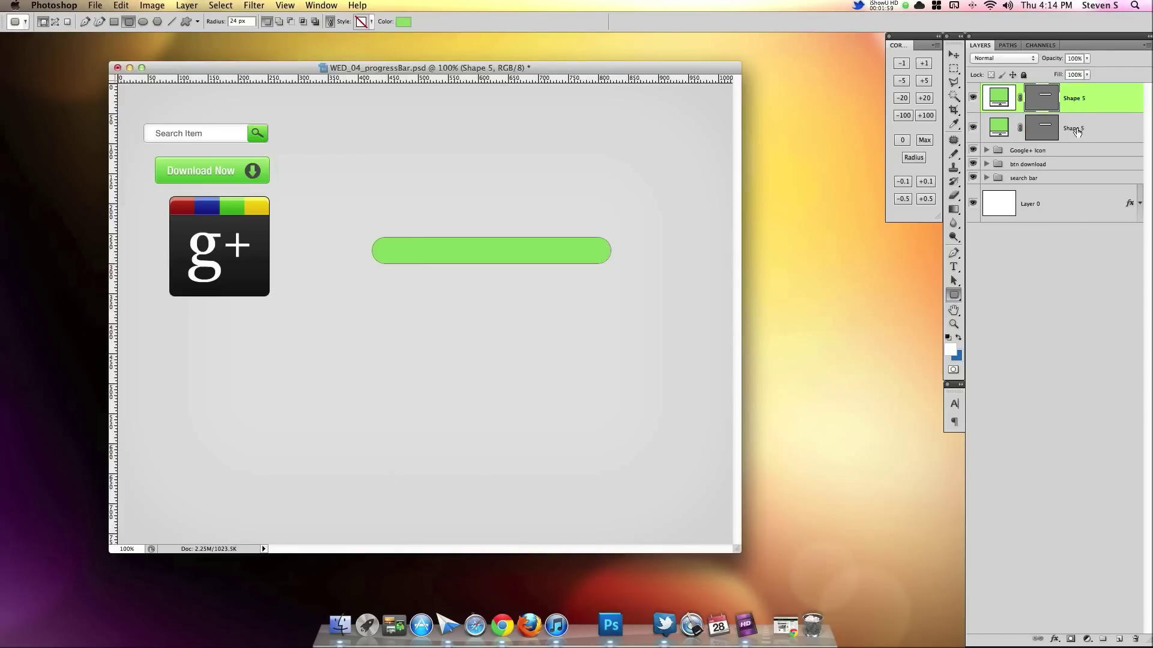
right_click(1094, 102)
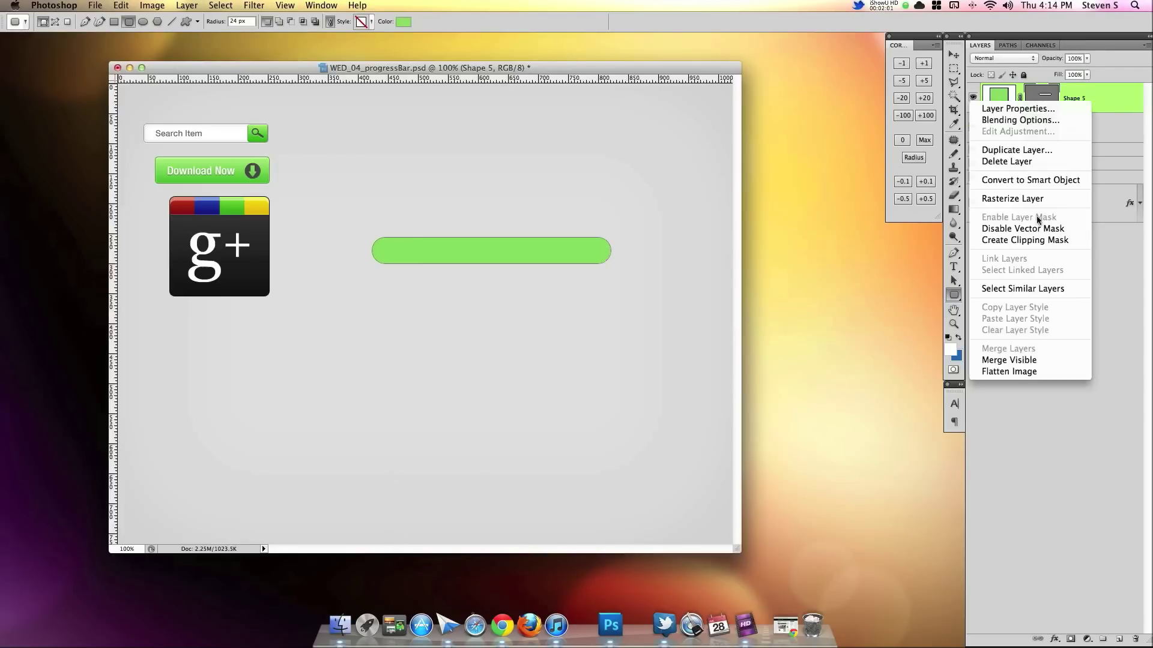
click(1022, 238)
Step: Add a 1 px outside stroke to the lower bar shape in a darker green based on the bar's colour
click(1091, 140)
double_click(1091, 141)
click(433, 475)
click(447, 474)
click(553, 401)
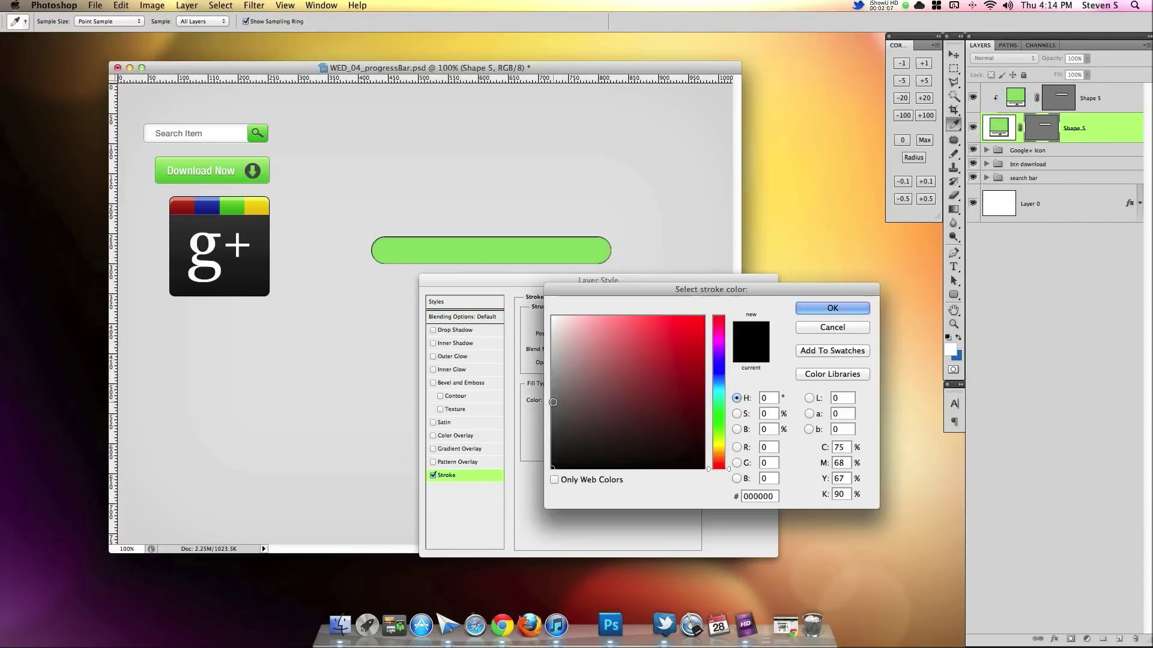
click(540, 256)
click(622, 382)
click(841, 308)
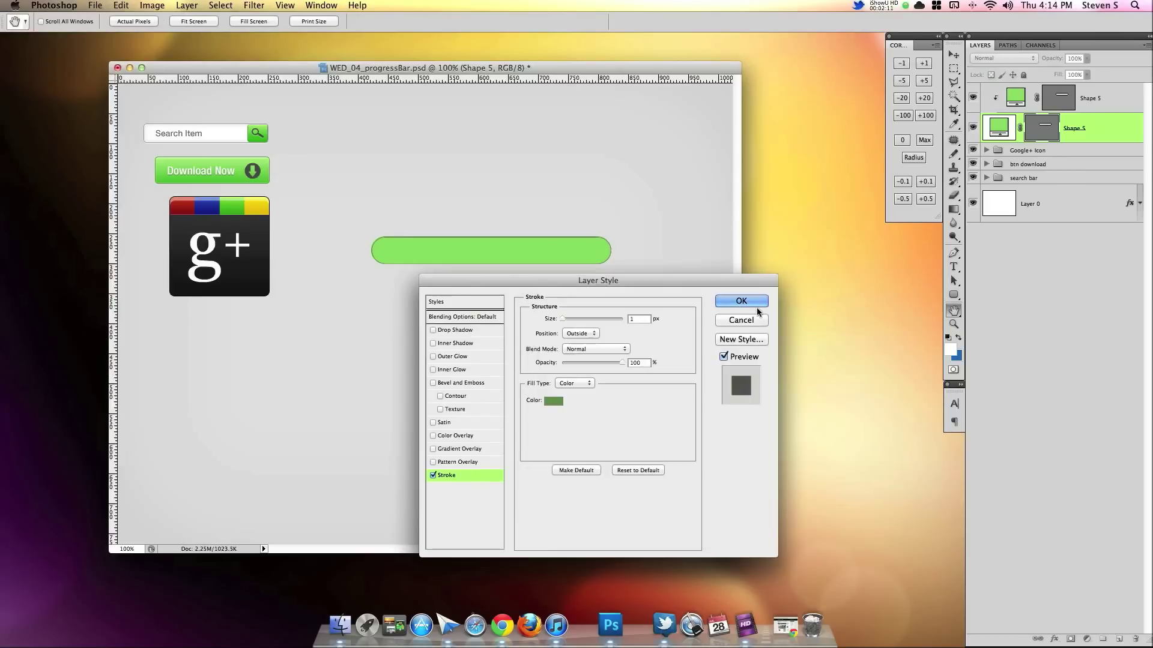
click(753, 307)
Step: Give the clipped bar copy a Gradient Overlay in Overlay blend mode with 73% opacity and 127% scale
double_click(1111, 106)
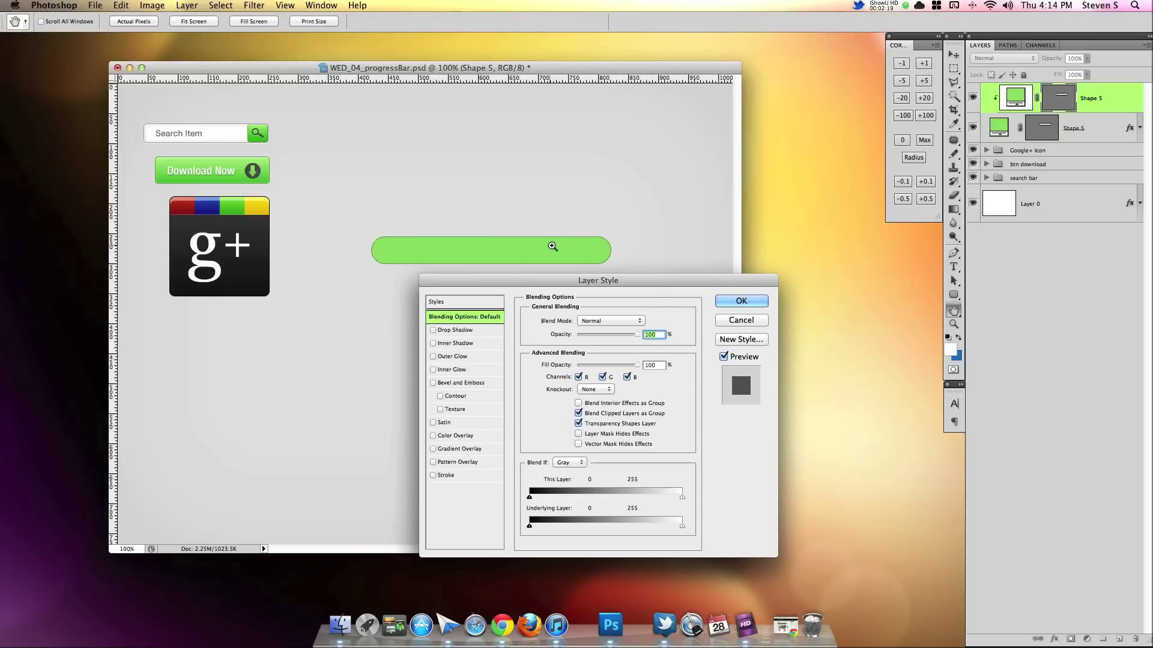
click(459, 450)
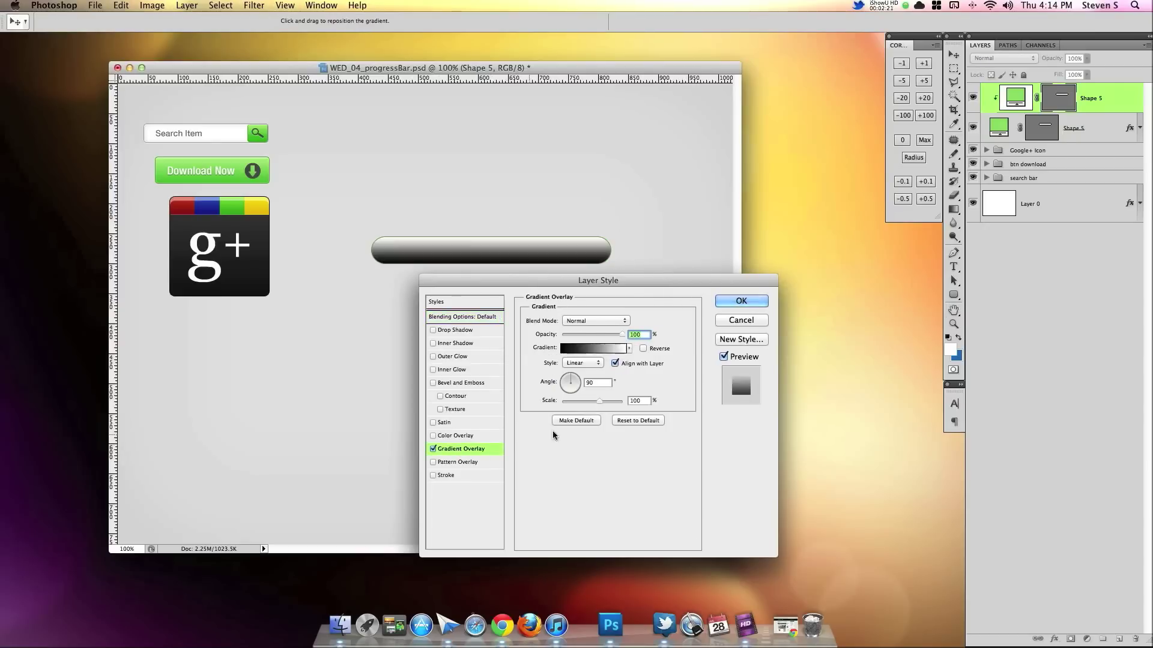
click(594, 324)
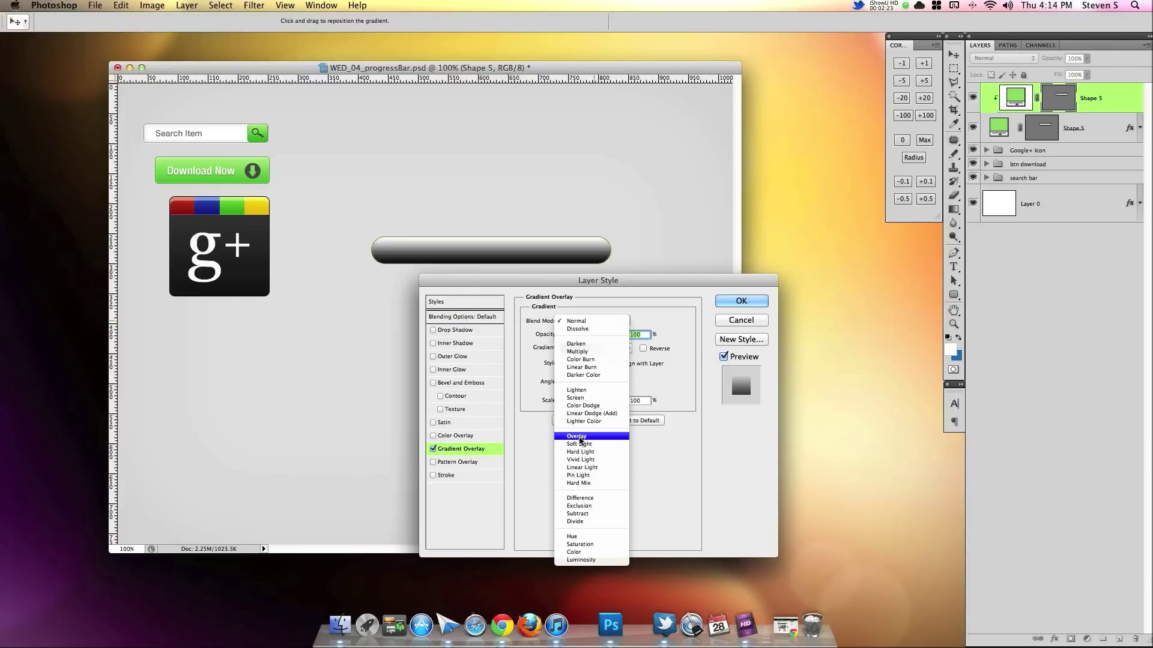
click(591, 436)
drag(610, 335, 605, 335)
drag(609, 402, 613, 401)
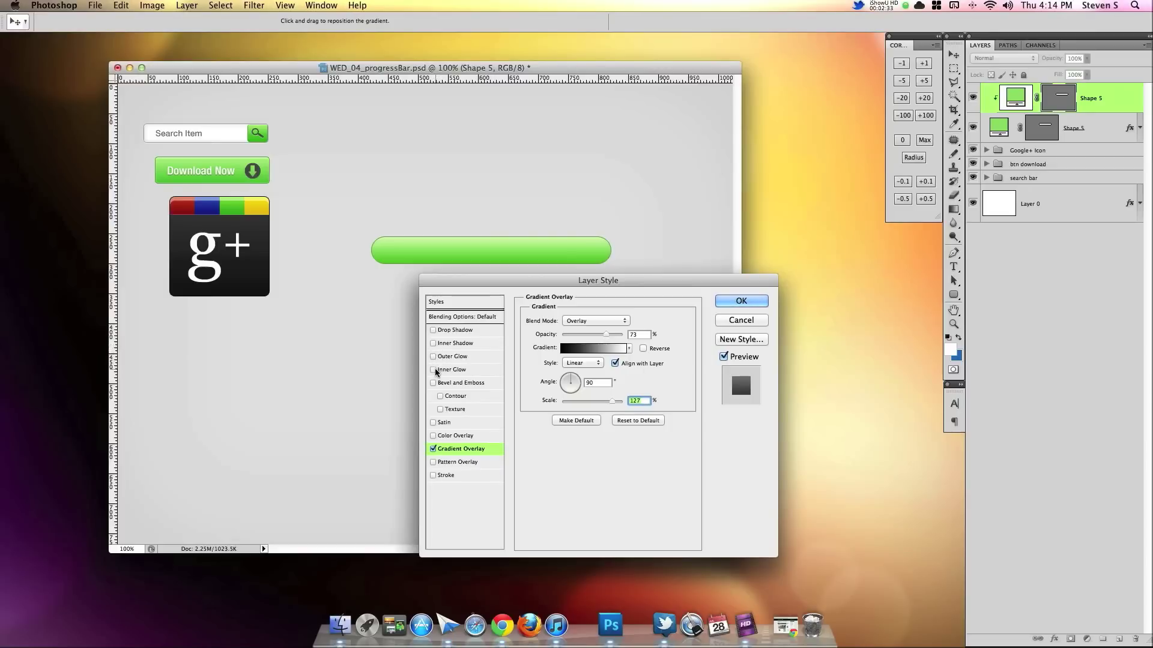
Step: Add an Inner Shadow to the clipped bar copy in white (#ffffff) at 100% opacity
click(457, 344)
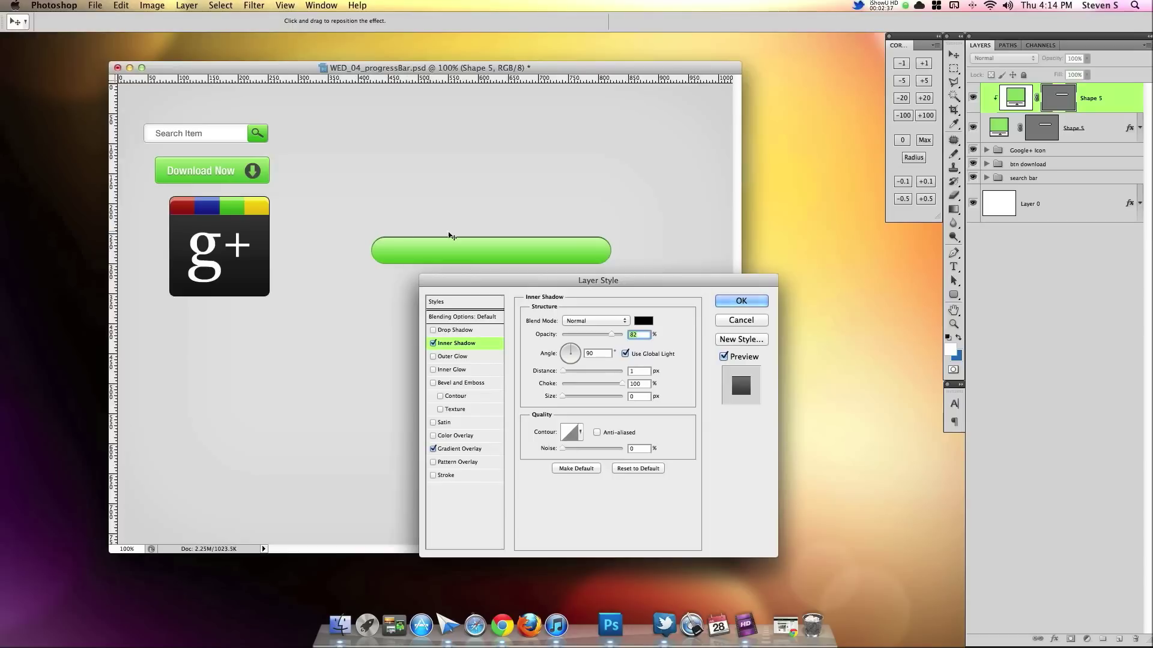
click(636, 325)
click(579, 334)
click(553, 317)
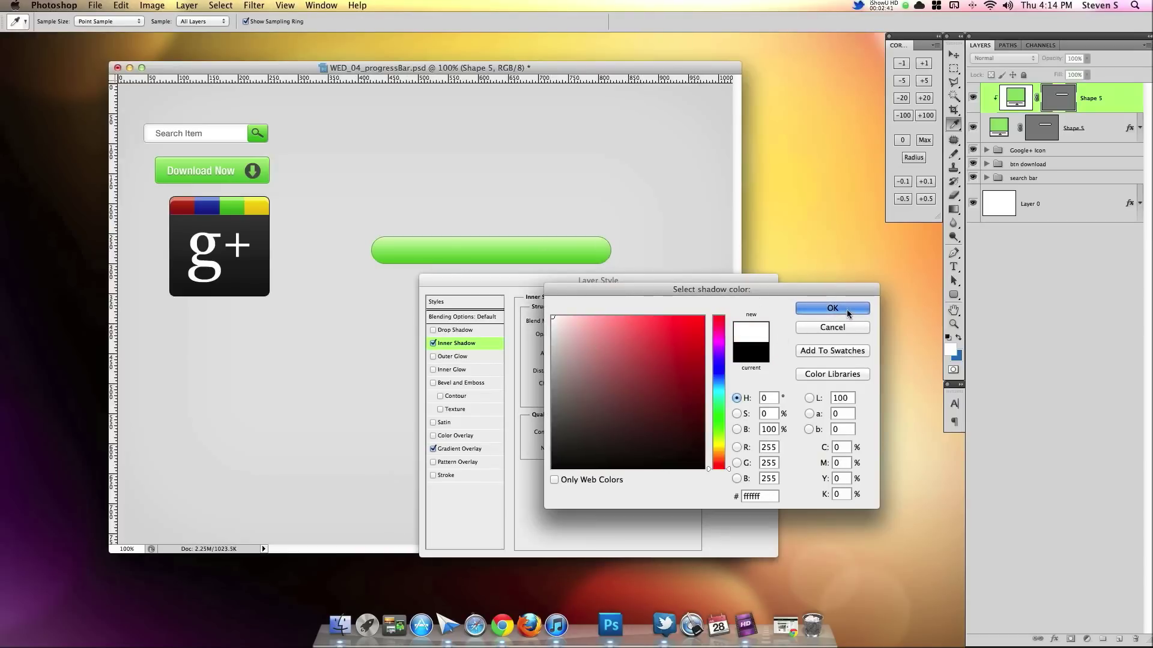
click(823, 309)
drag(611, 334, 625, 336)
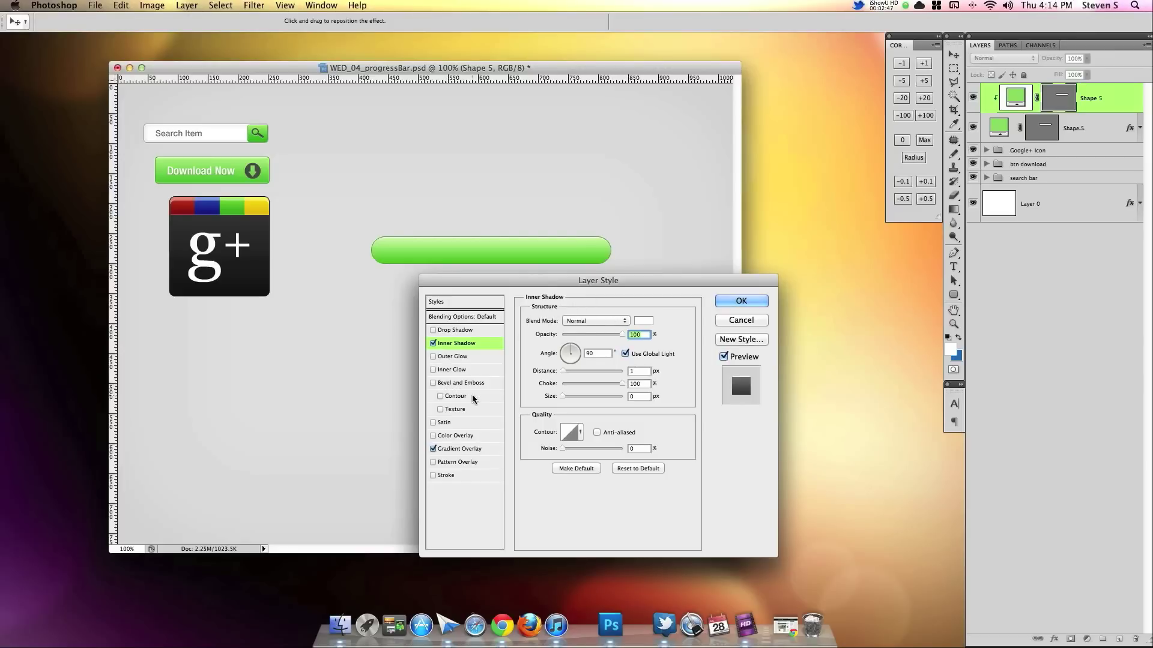
Step: Add an Inner Glow to the clipped bar copy with a bright yellow colour and a size of 18 px
click(434, 370)
click(462, 370)
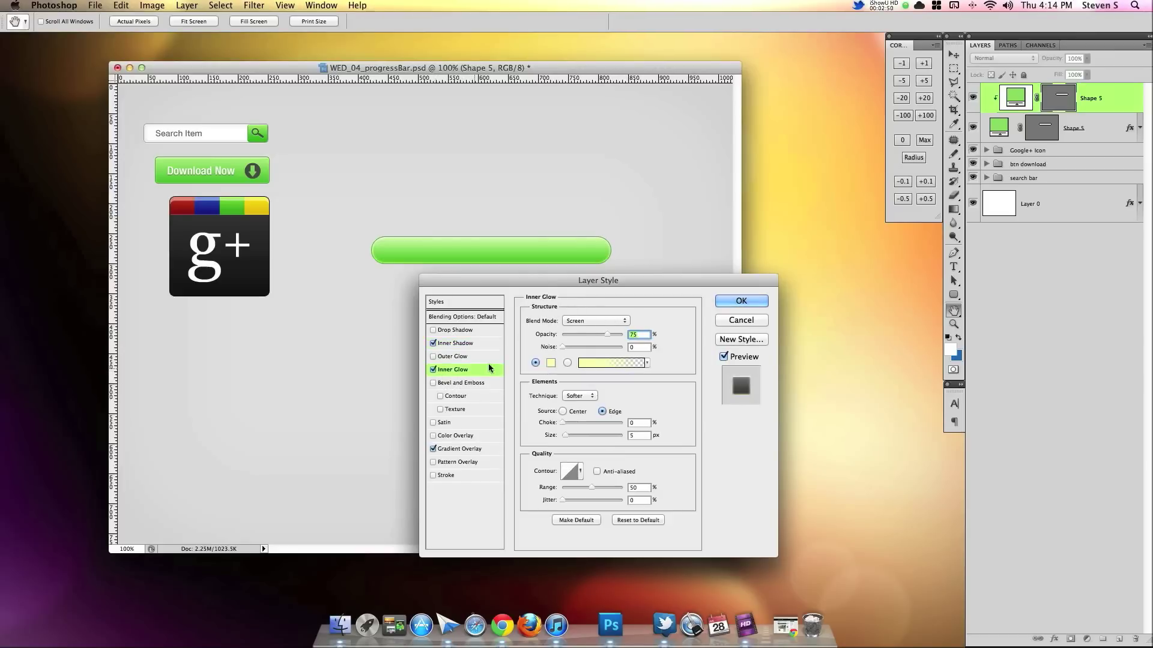
click(550, 362)
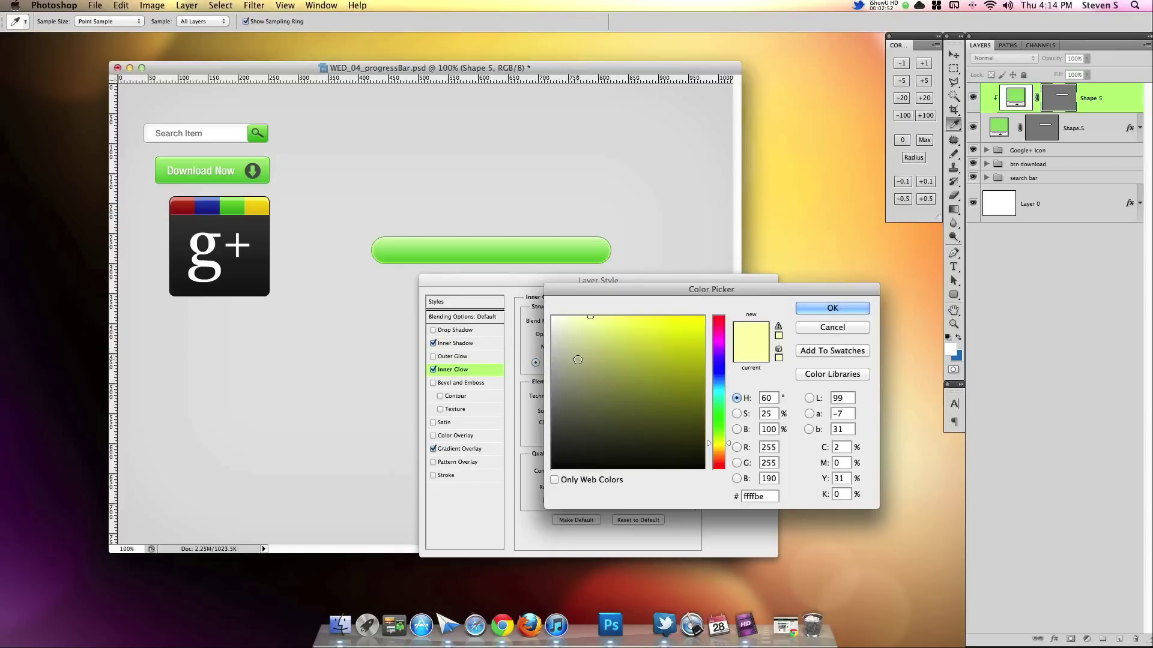
click(817, 308)
click(551, 363)
drag(664, 378, 689, 331)
click(831, 308)
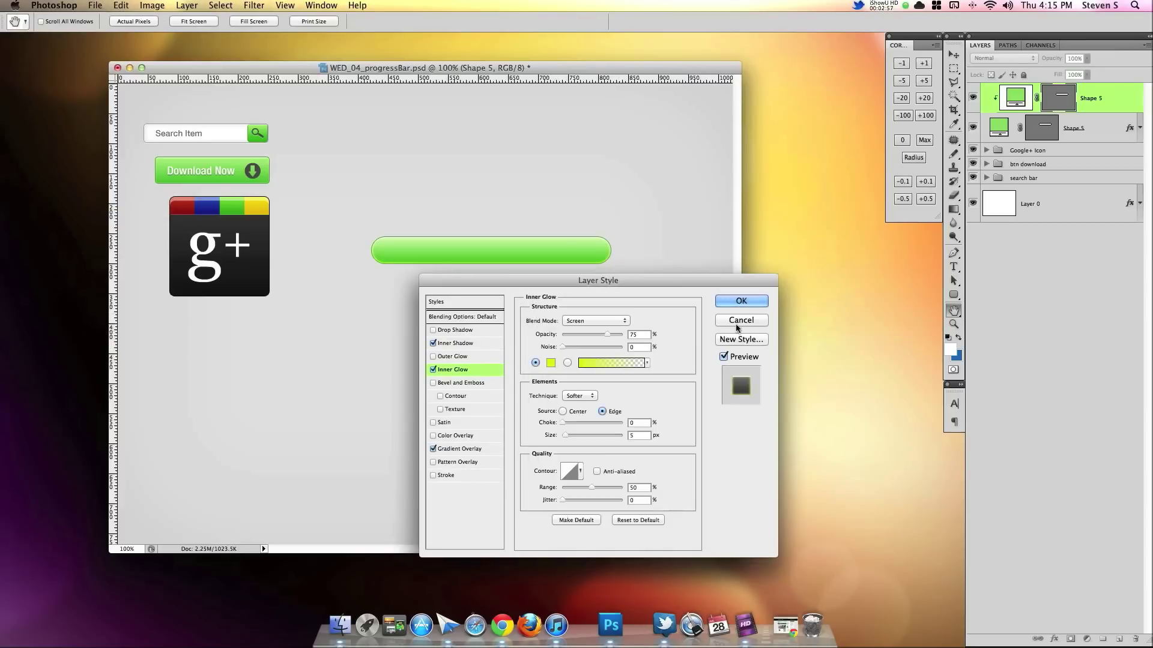
drag(565, 435, 571, 438)
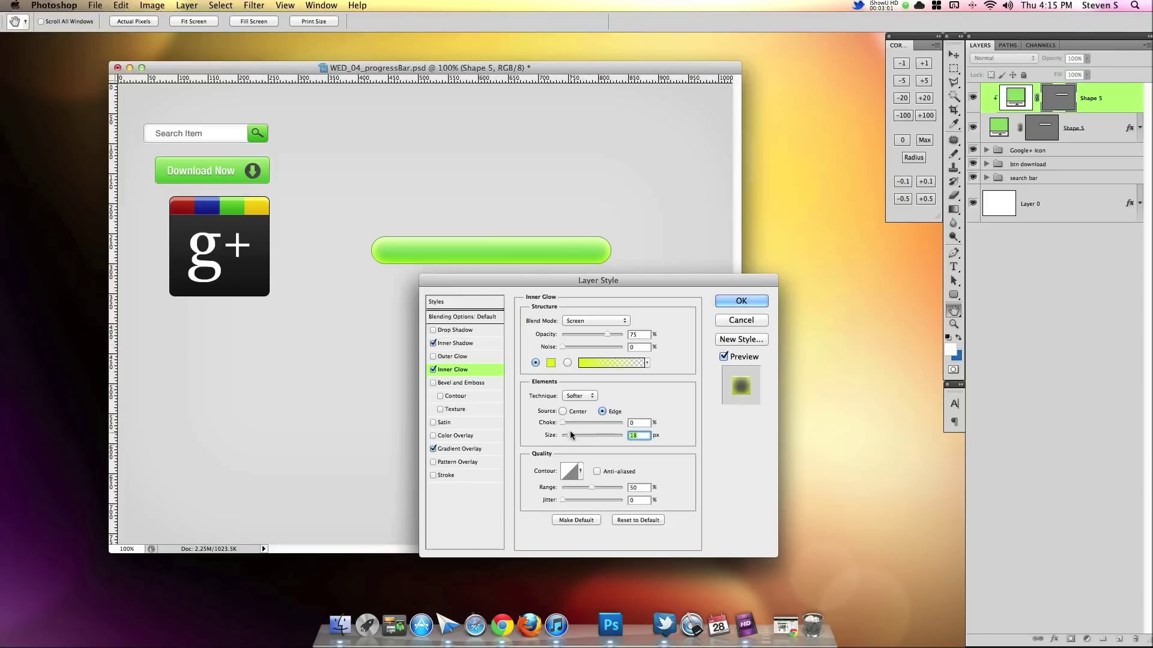
Step: Change the inner glow colour to pale yellow #f7f7a2
click(550, 362)
drag(578, 361, 551, 317)
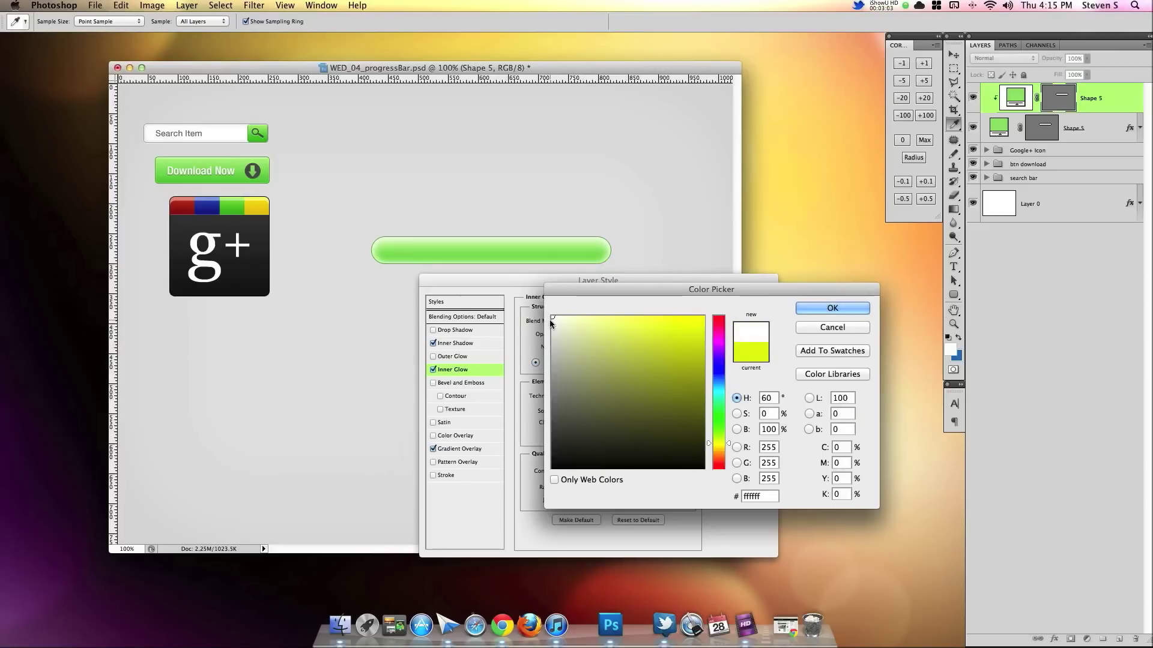
click(584, 334)
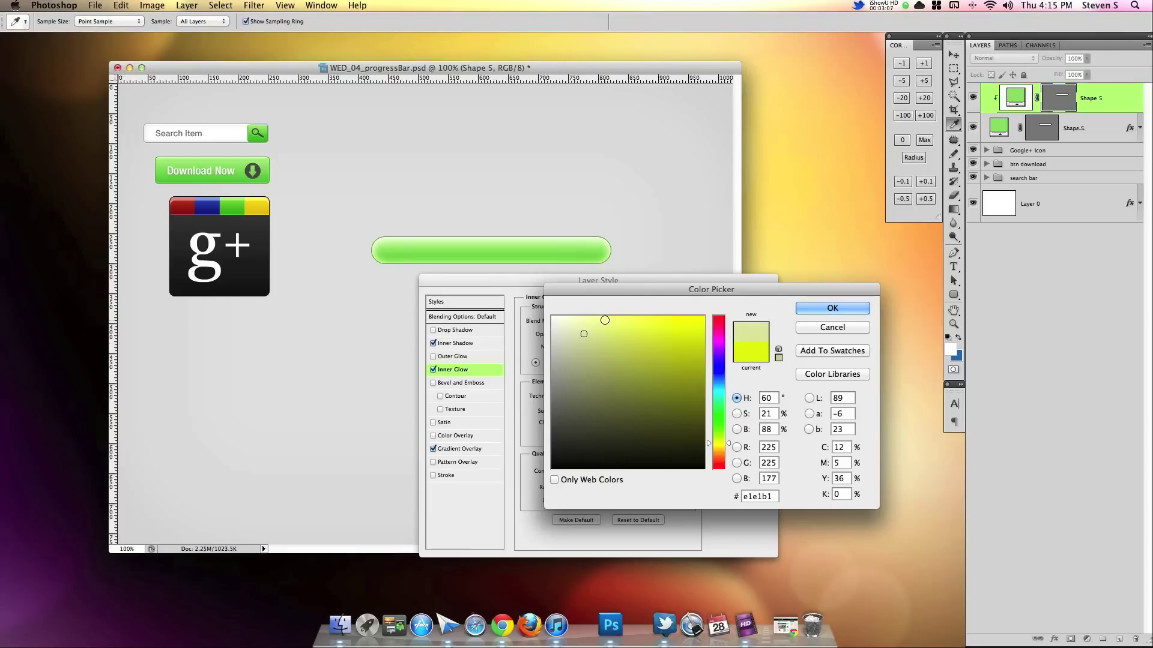
click(605, 323)
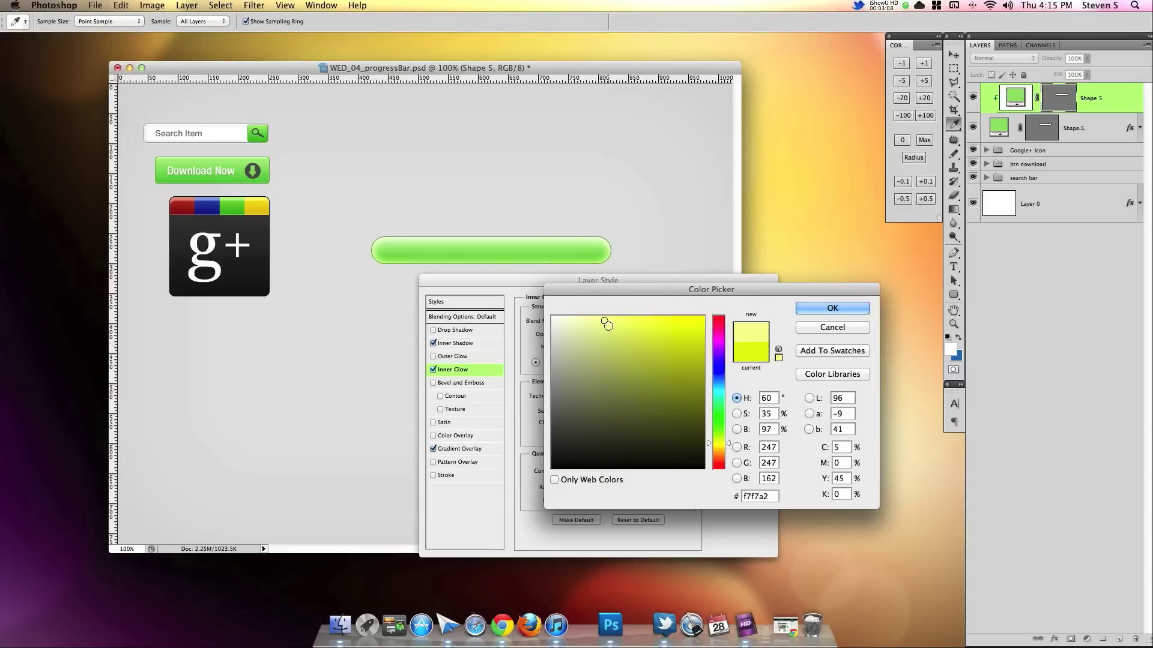
click(832, 308)
Step: Try a Bevel and Emboss with size 70 px and 0% shadow opacity on the clipped bar copy, and apply the layer style
click(433, 383)
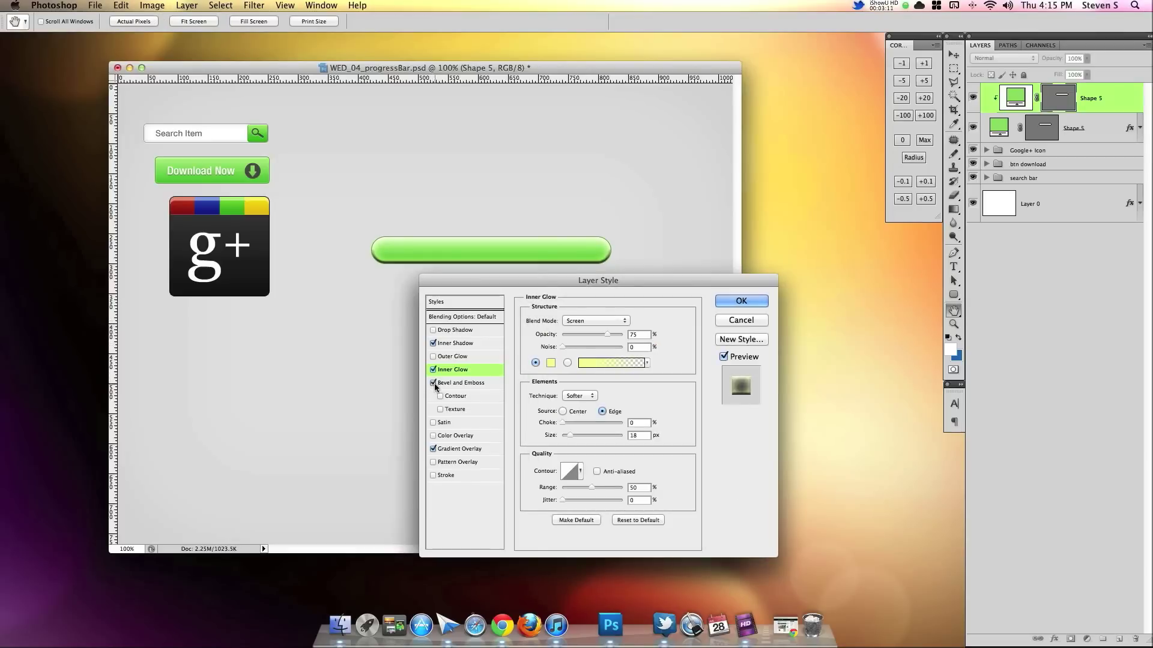
click(472, 387)
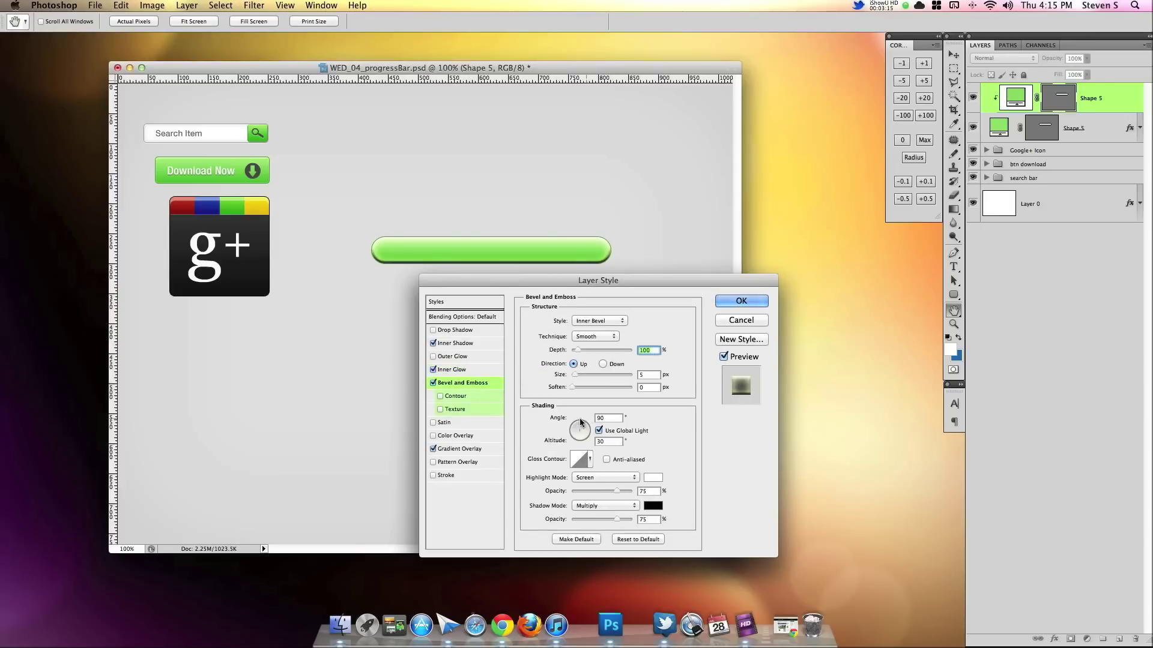
drag(582, 517, 549, 519)
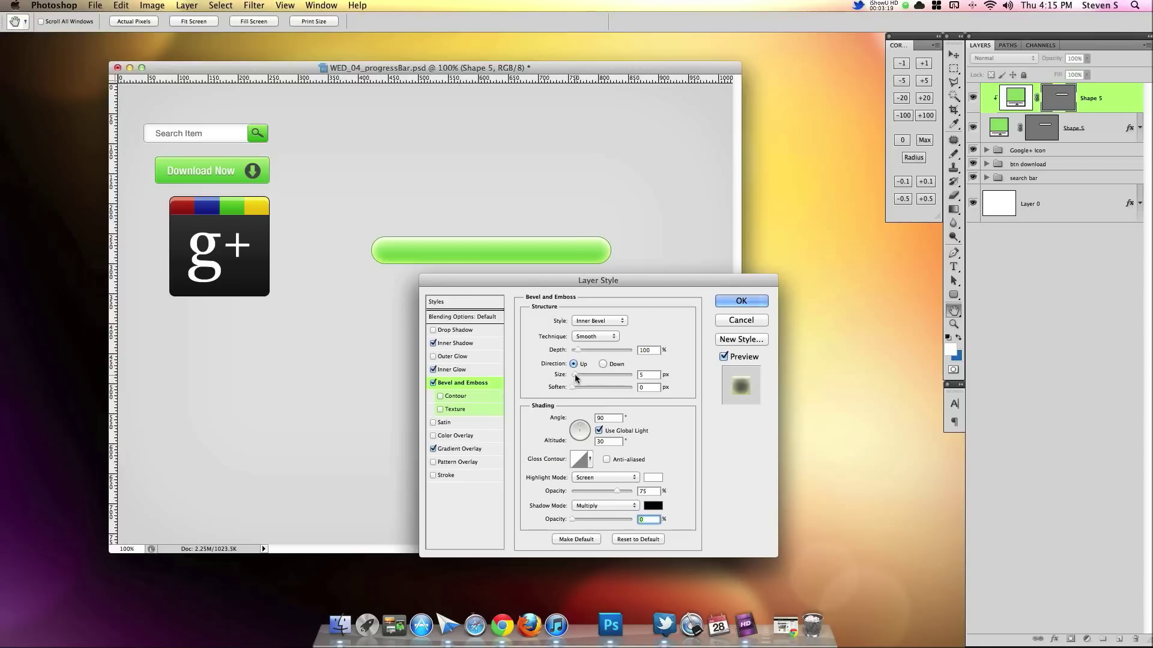
drag(575, 374, 587, 376)
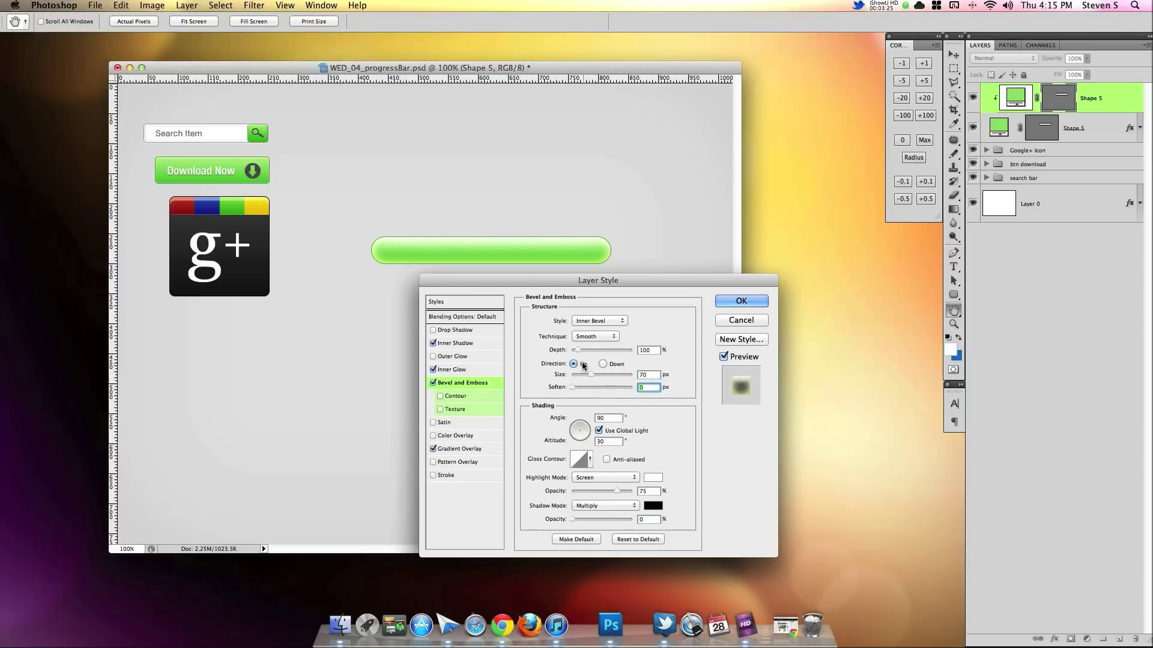
click(433, 383)
click(433, 383)
click(433, 383)
click(749, 306)
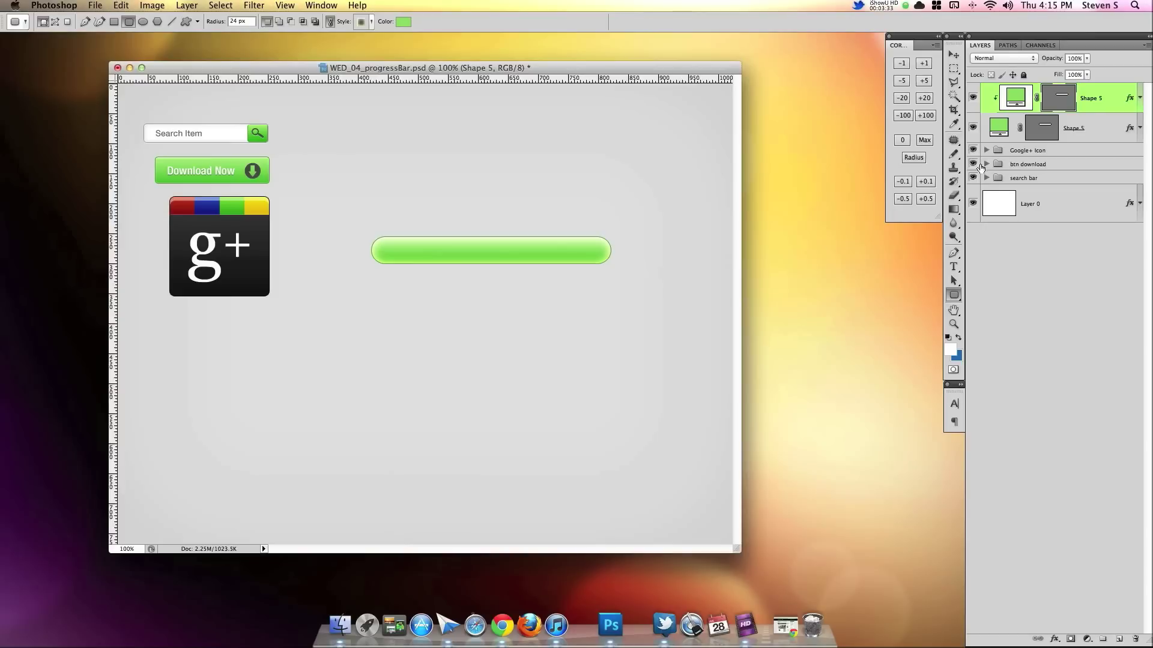
Step: Draw a thin white rectangle shape wider than the bar and position it horizontally across the bar's lower half
key(super+j)
drag(1094, 113, 1136, 639)
drag(950, 298, 993, 294)
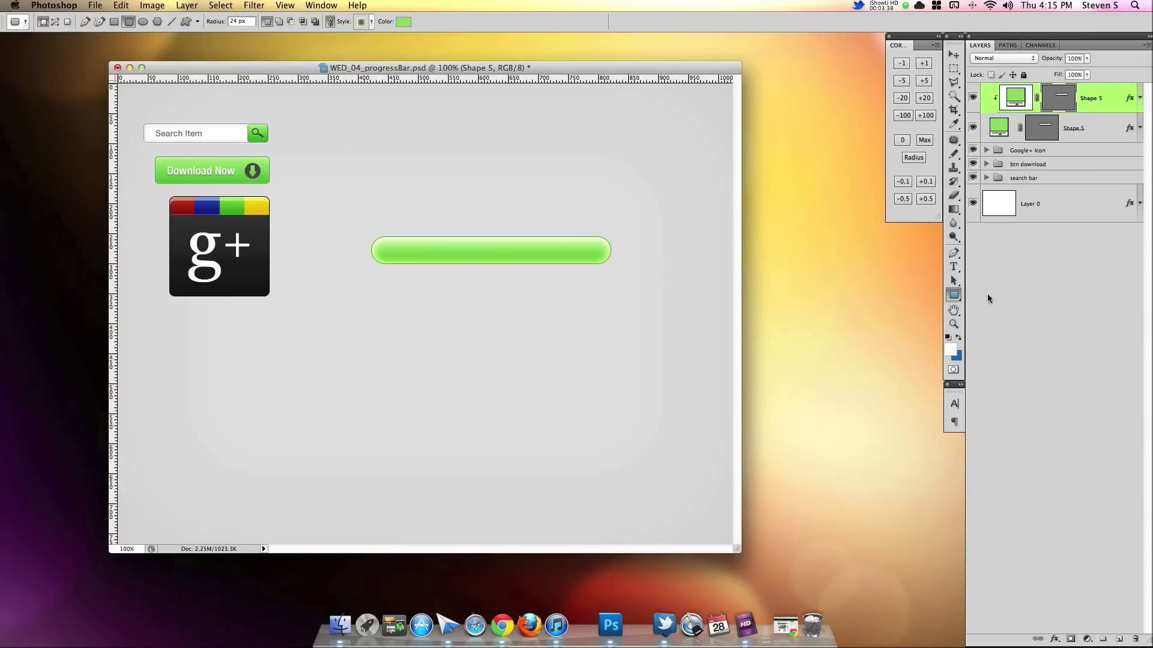
click(1118, 640)
drag(355, 225, 576, 249)
click(952, 54)
key(Down)
key(Down)
key(Down)
key(Down)
key(Down)
key(Down)
key(Down)
key(Down)
key(Down)
key(Down)
key(Down)
key(Down)
key(Down)
key(Down)
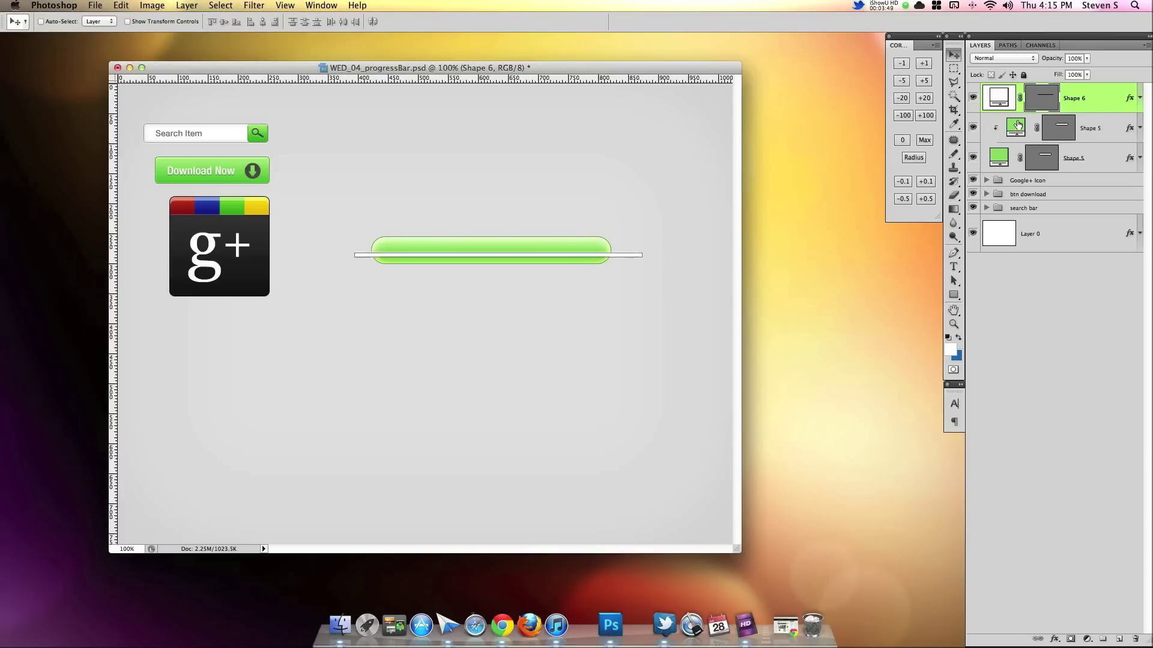
Step: Clip the white strip to the bar and set it to Overlay blend mode with 35% opacity
right_click(977, 96)
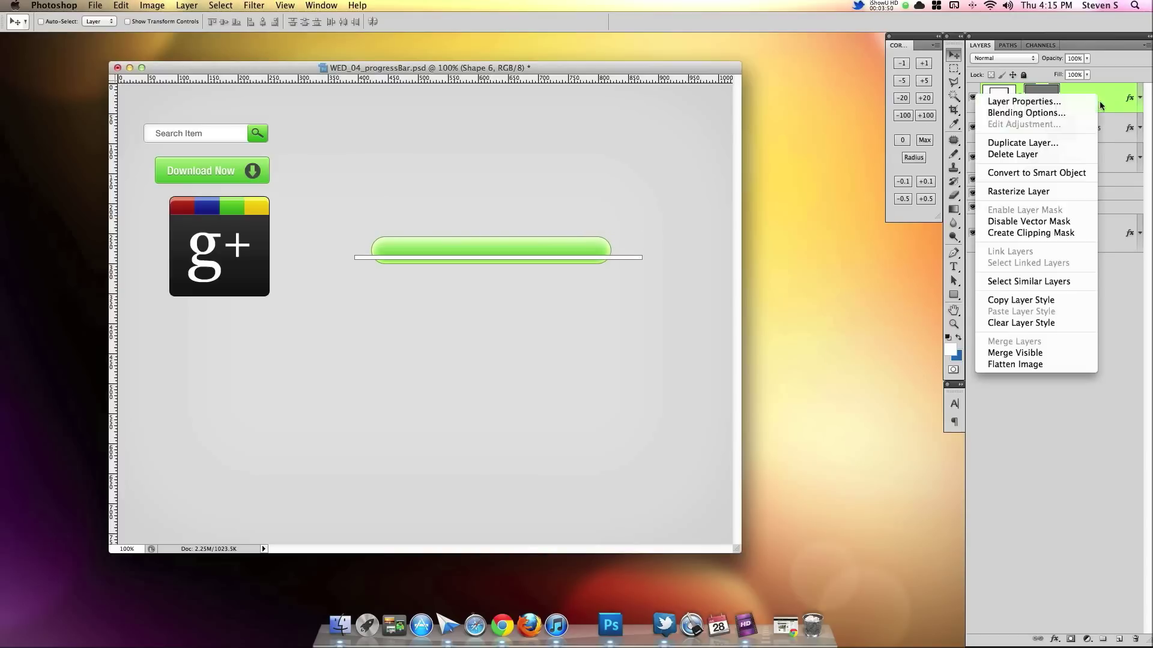
click(1032, 233)
click(1012, 60)
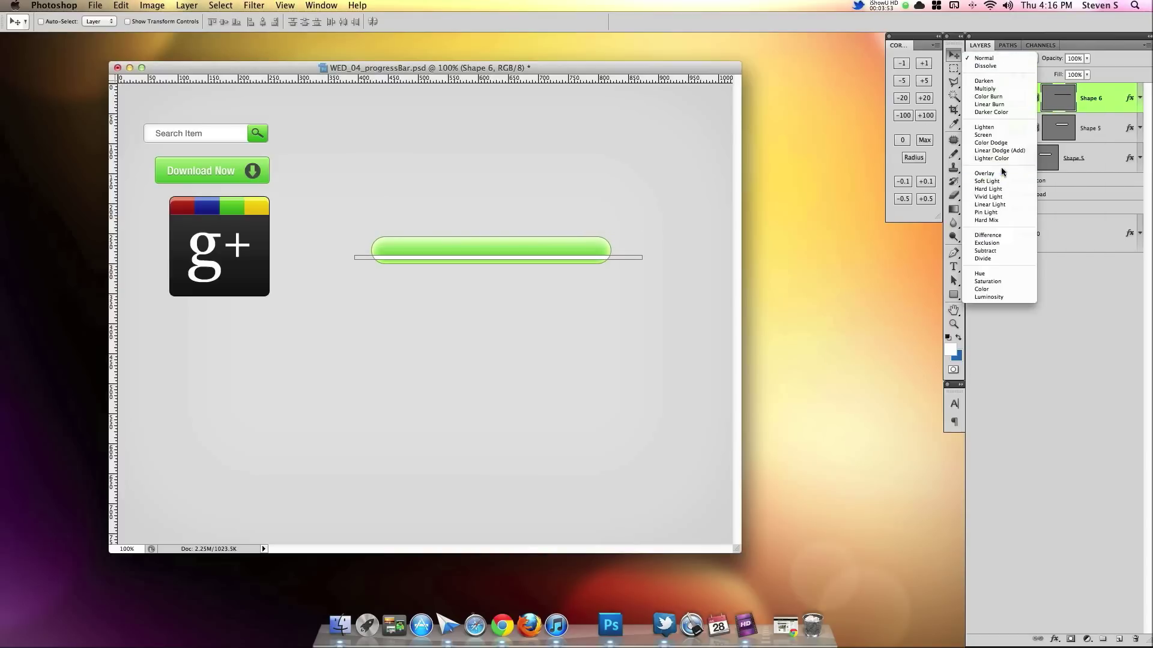
click(1002, 173)
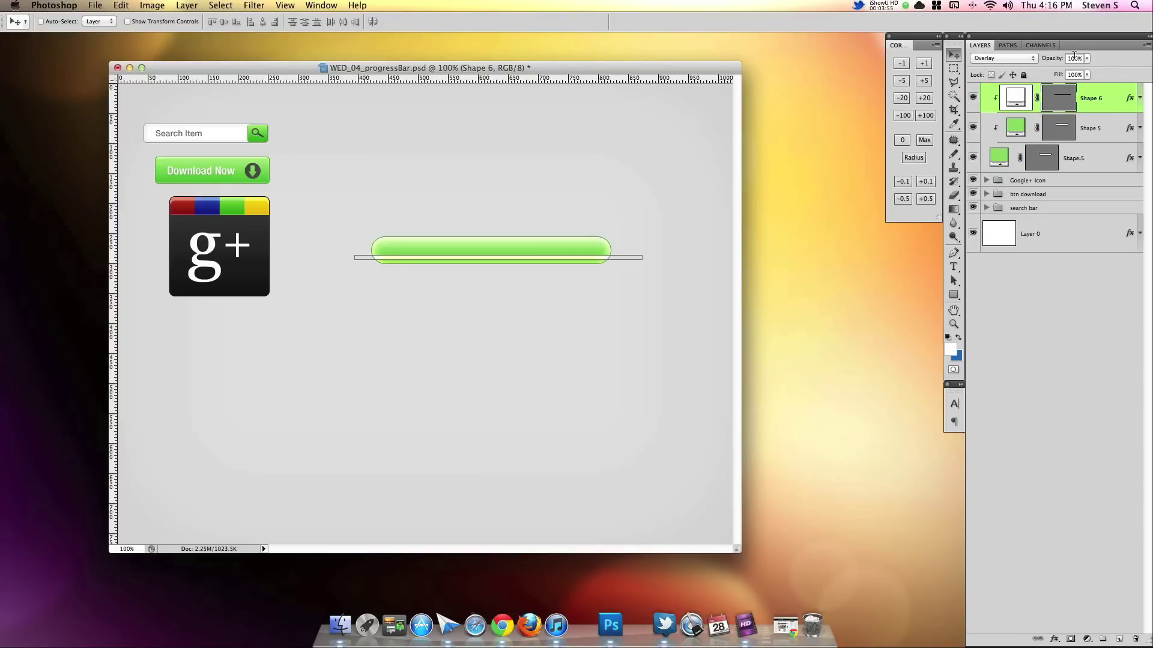
key(super+h)
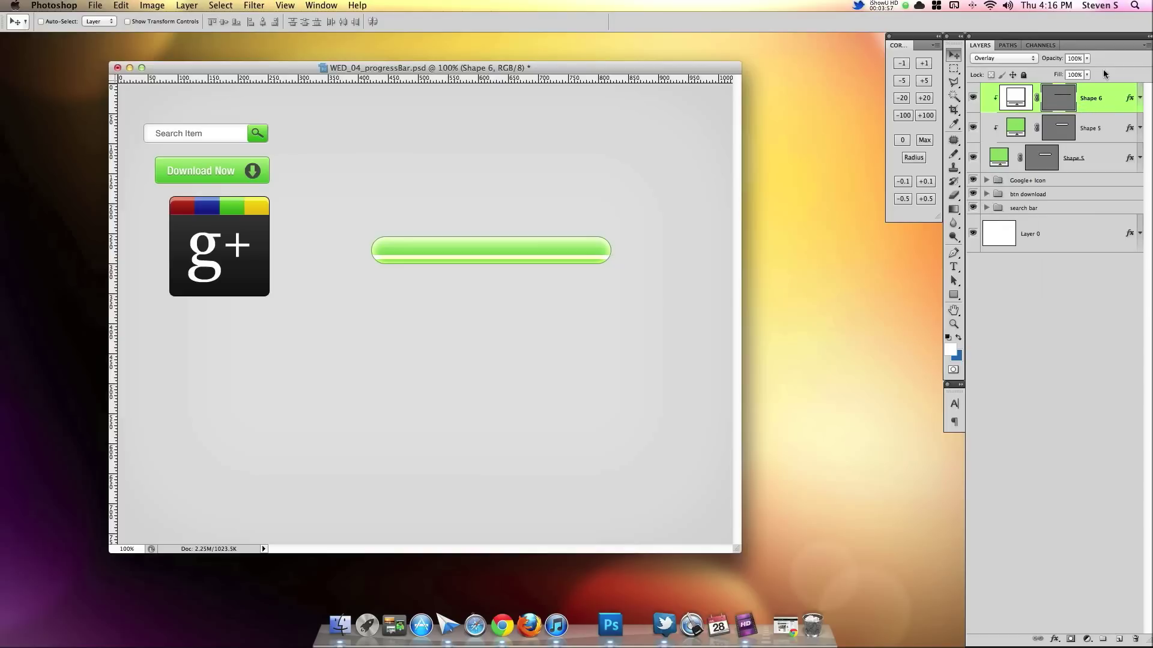
drag(1052, 60, 1012, 61)
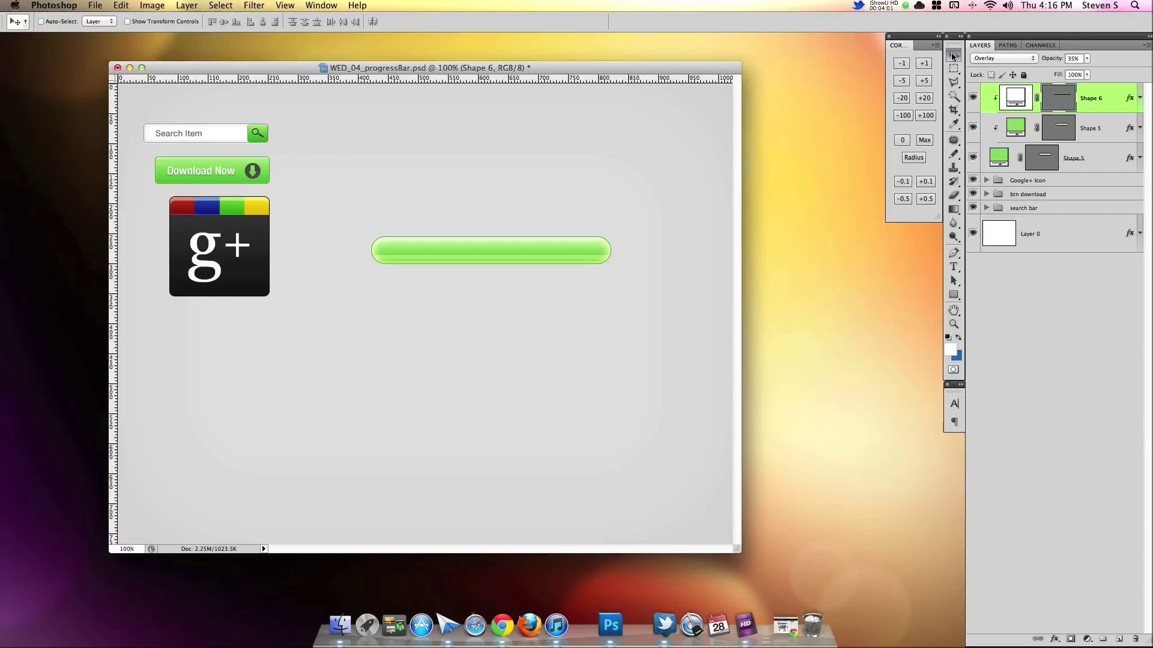
Step: Duplicate the white strip and position the copy directly above the original strip, across the middle of the bar
key(super+j)
drag(524, 260, 522, 253)
key(Down)
key(Down)
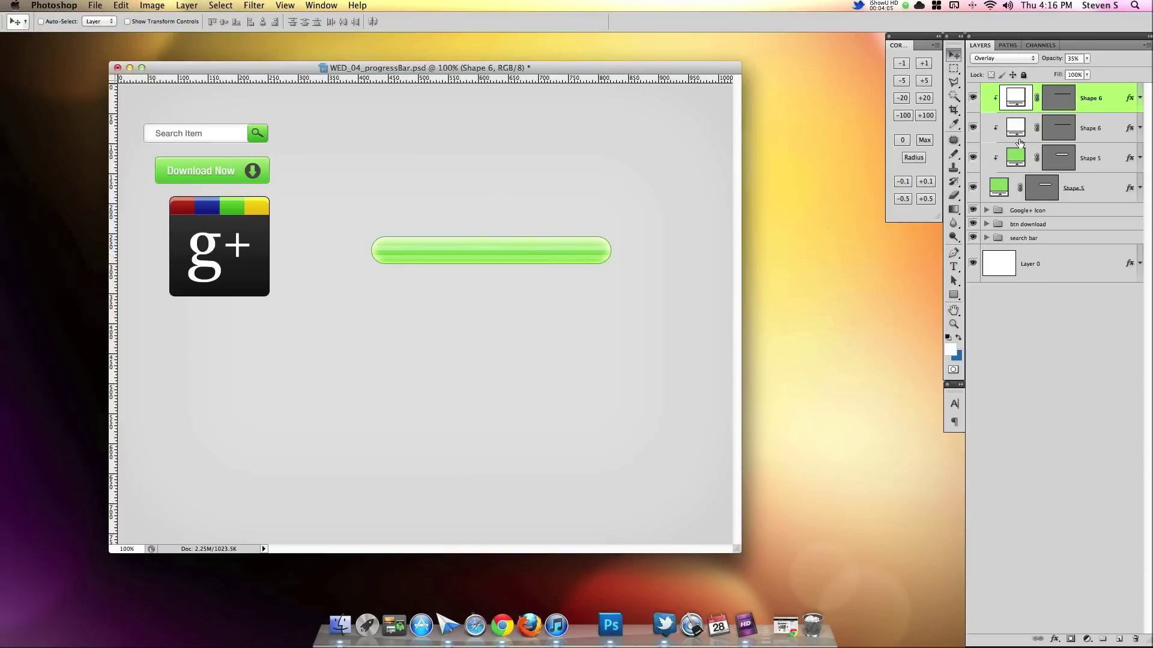
key(Down)
key(Down)
key(Down)
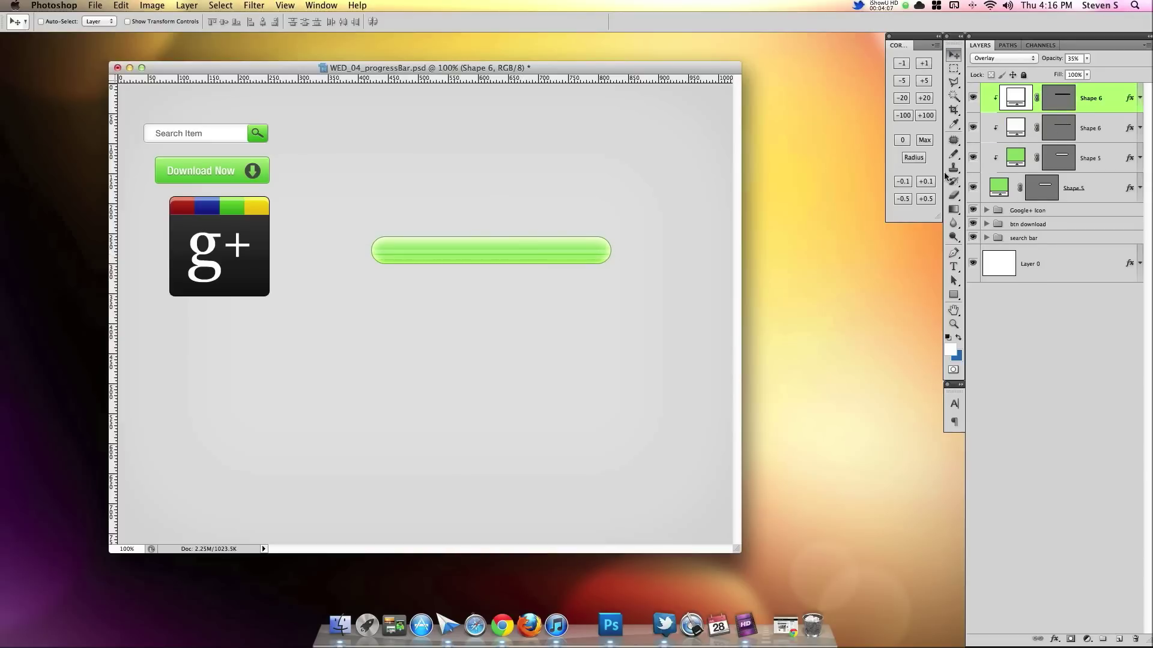
Step: Scale the strip copy to 39.29% of its height, keeping its lower edge in place, and set its opacity to 26%
key(super+equal)
key(super+equal)
key(super+equal)
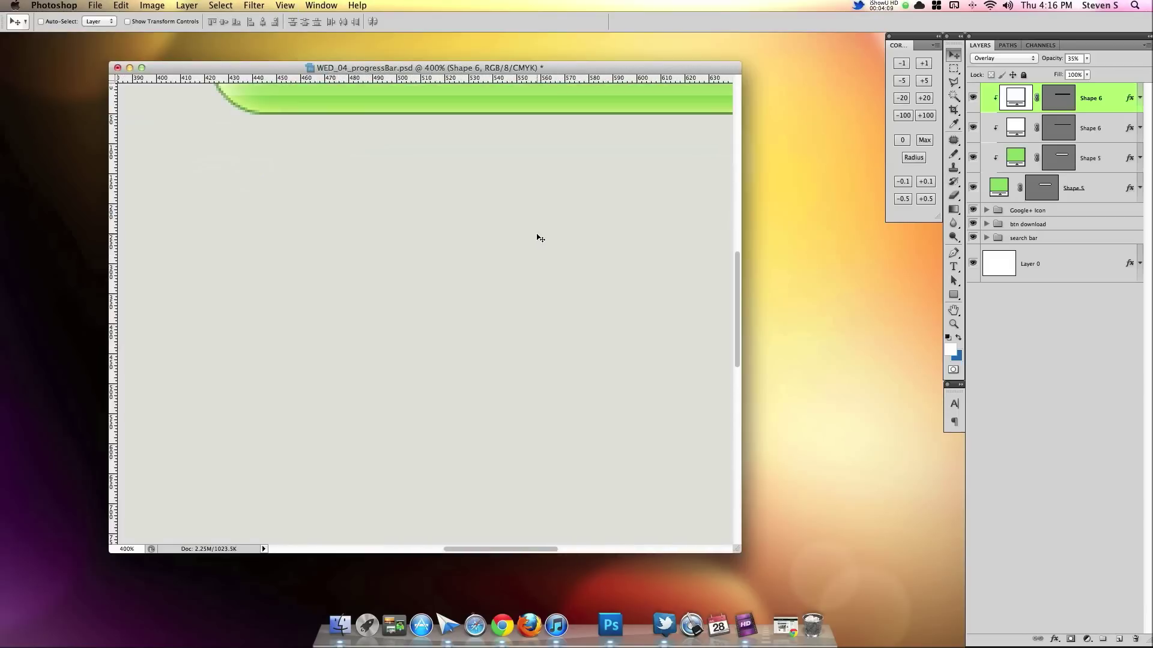
scroll(540, 238, up, 5)
key(super+t)
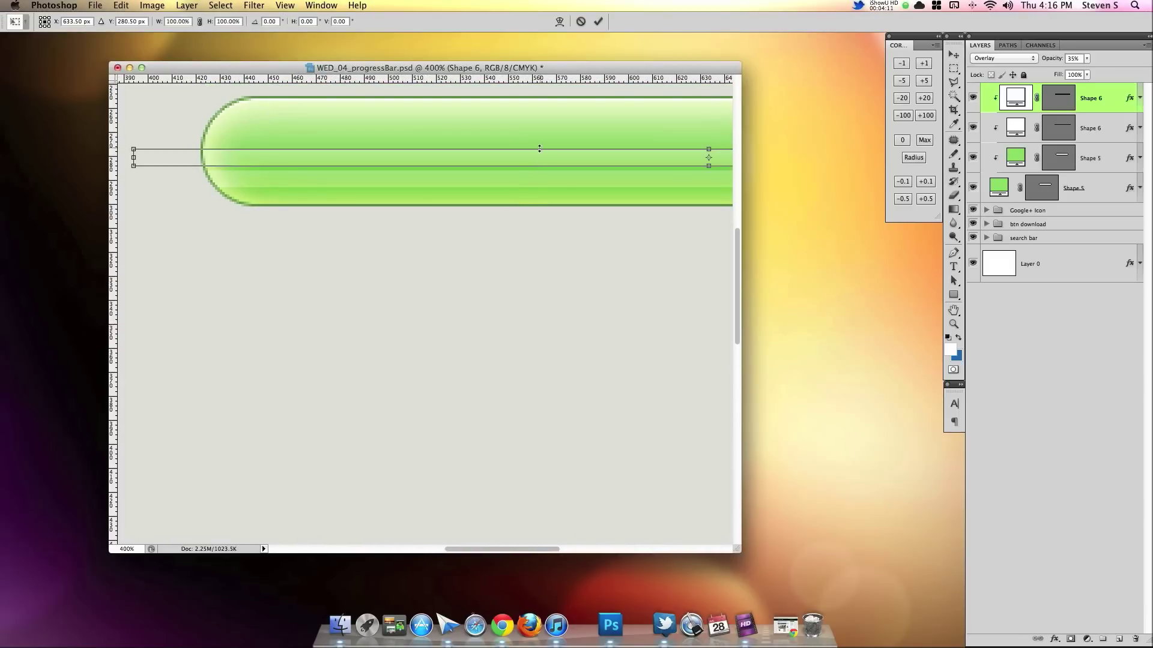
drag(539, 149, 539, 157)
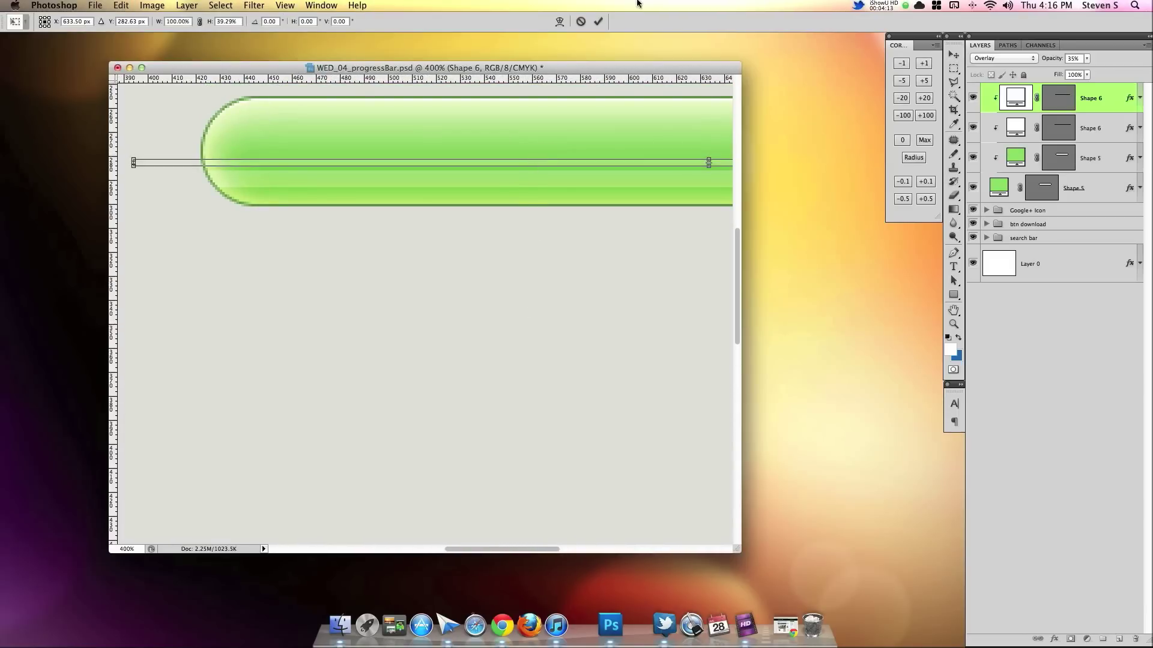
click(598, 22)
key(super+minus)
key(super+minus)
key(super+minus)
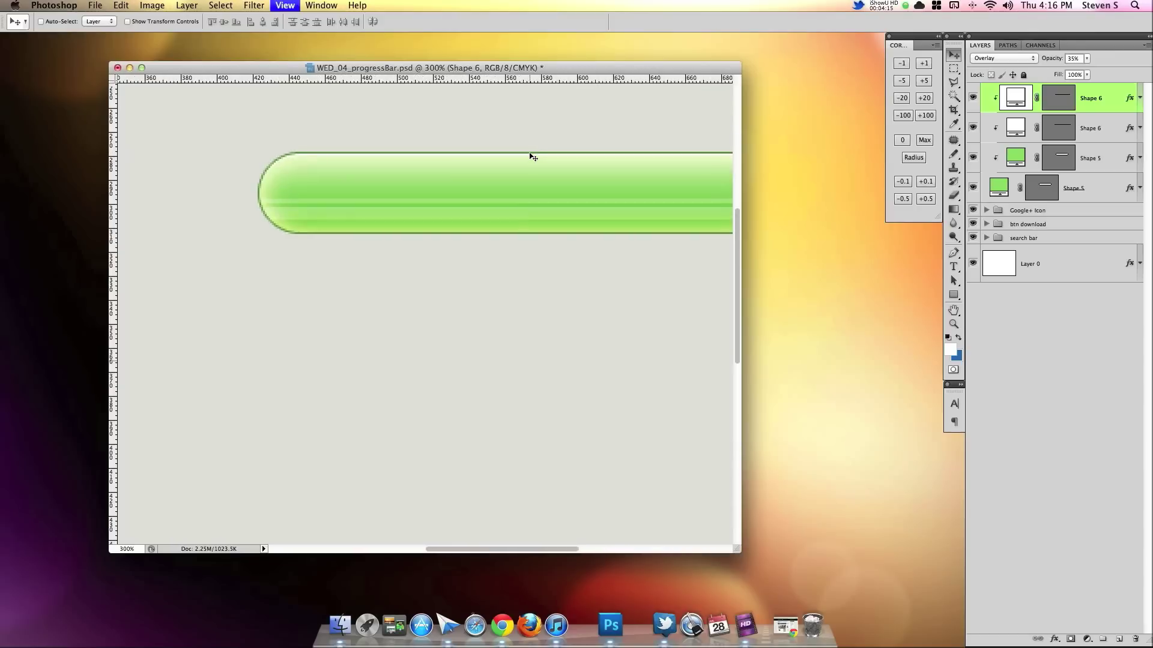
drag(1058, 60, 1052, 60)
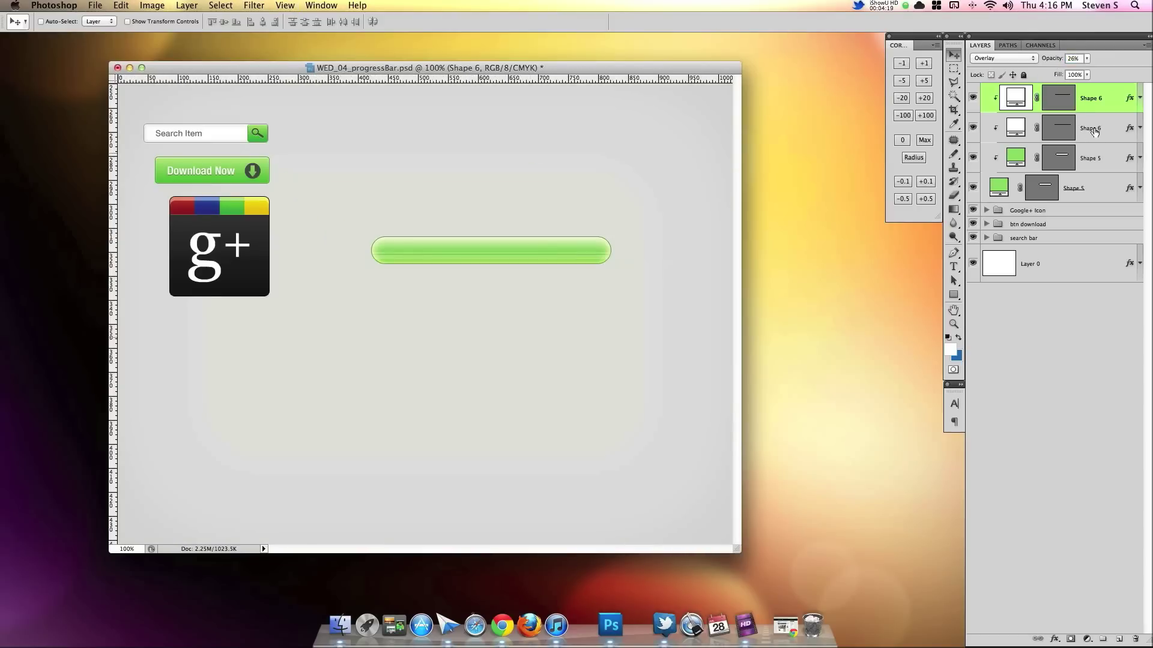
Step: Duplicate the clipped green bar above the strips without its layer style and clip the duplicate to the bar
click(1061, 162)
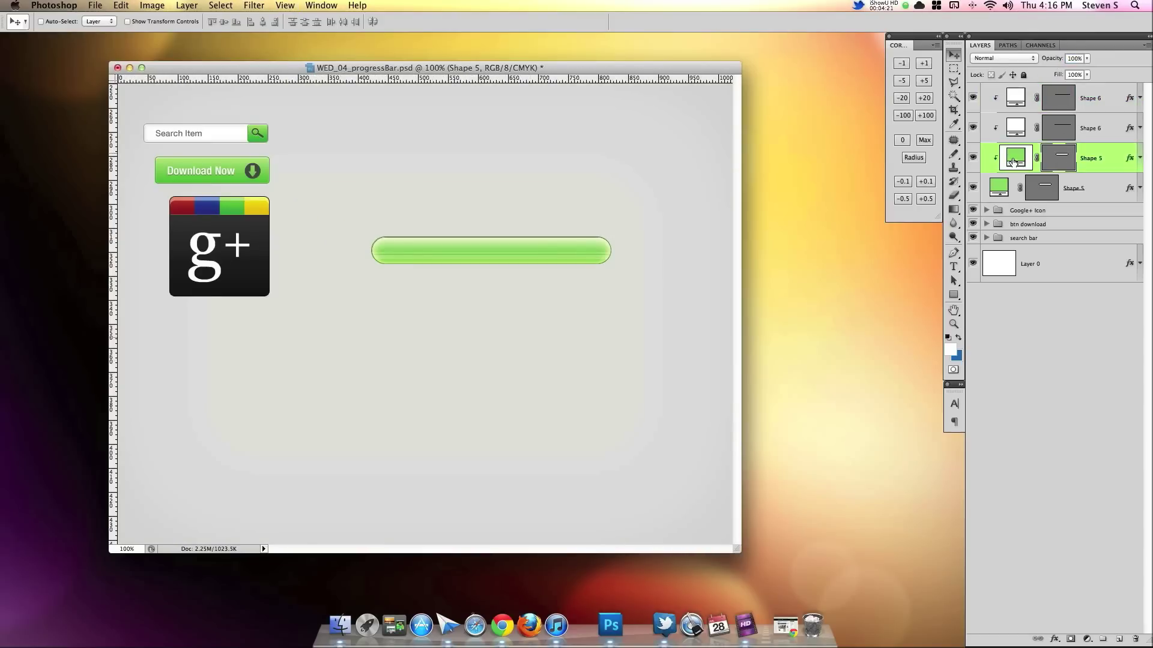
drag(1114, 164, 1134, 639)
right_click(1096, 106)
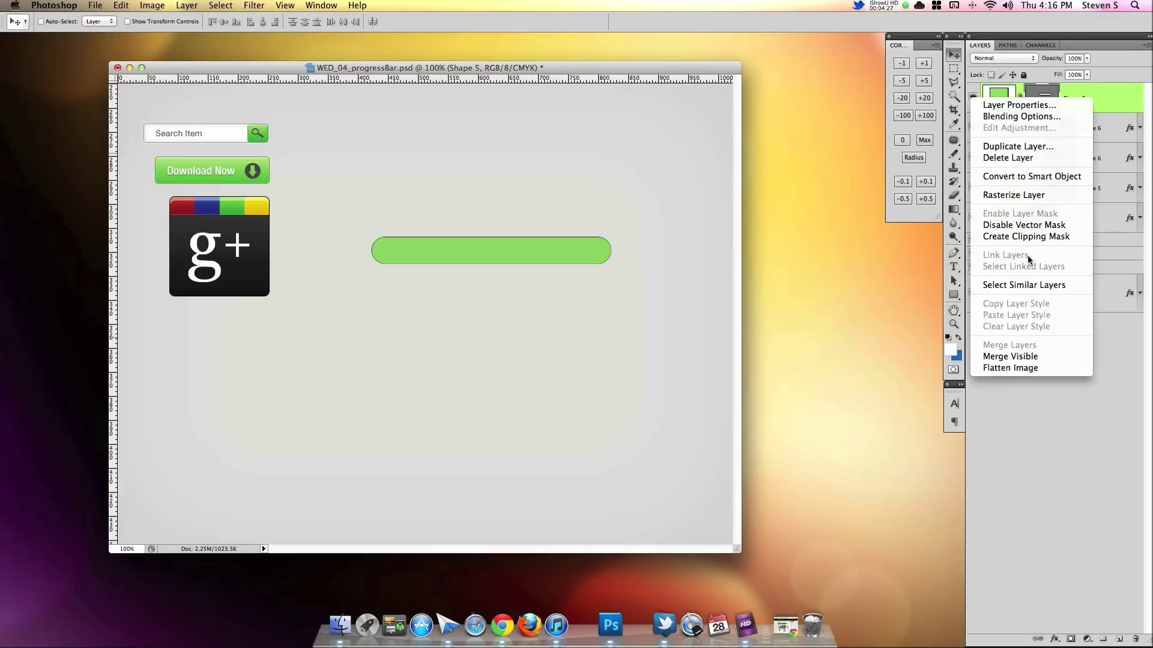
click(1023, 236)
Step: Recolour the topmost bar copy white and move it up so it covers only the bar's upper half
double_click(1016, 96)
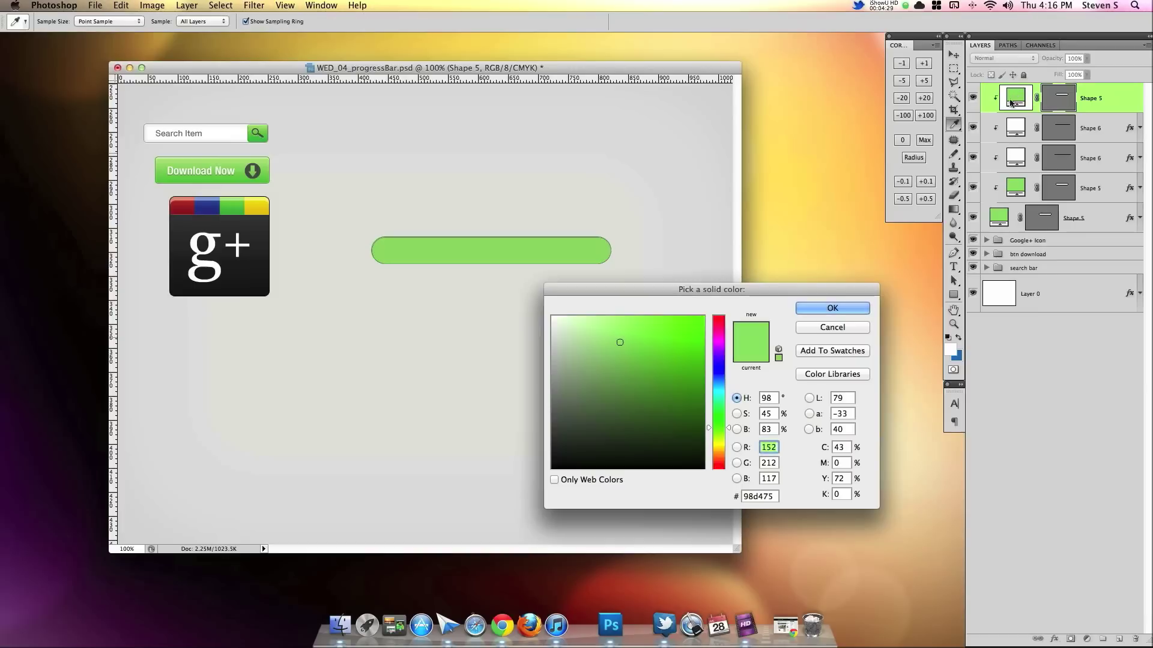
drag(594, 329, 537, 307)
click(818, 308)
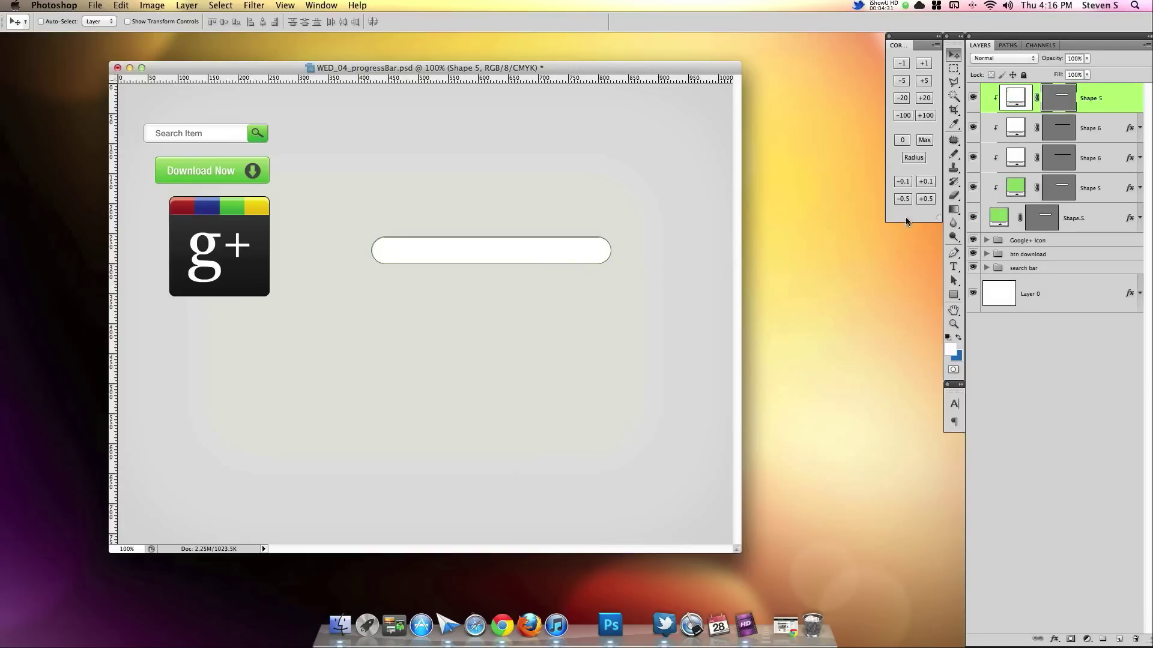
drag(640, 279, 638, 265)
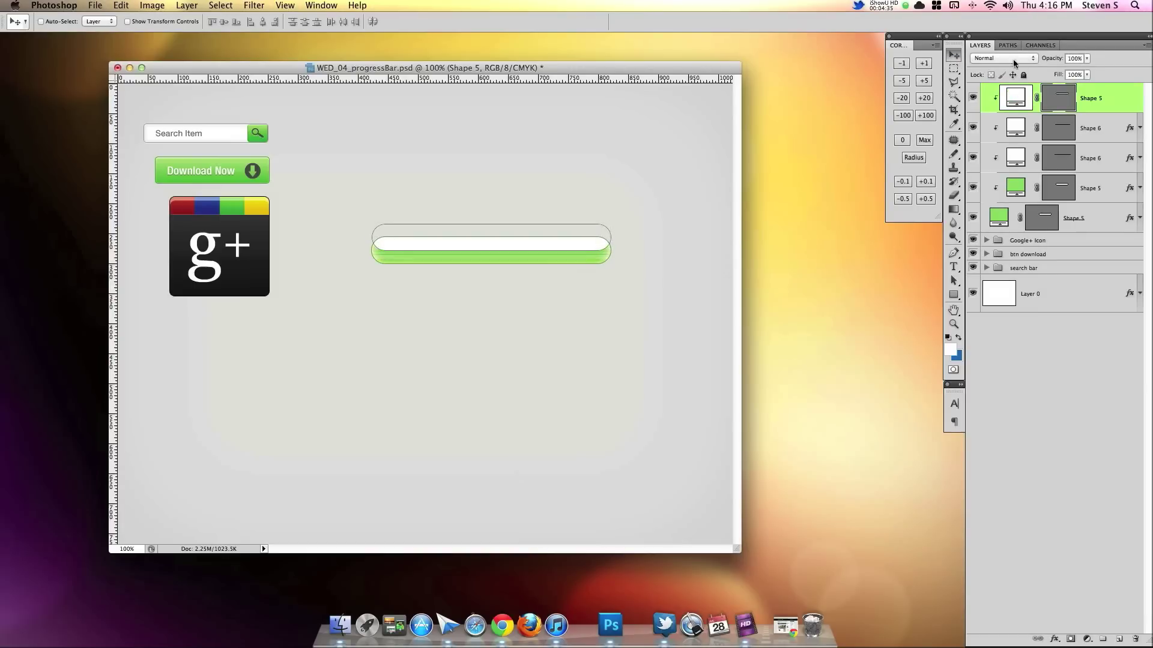
key(Up)
key(Up)
key(Up)
Step: Set the white bar copy's opacity to 10% and the lower strip's opacity to 23%, with the shape path outline hidden
drag(1058, 61, 1018, 59)
key(super+h)
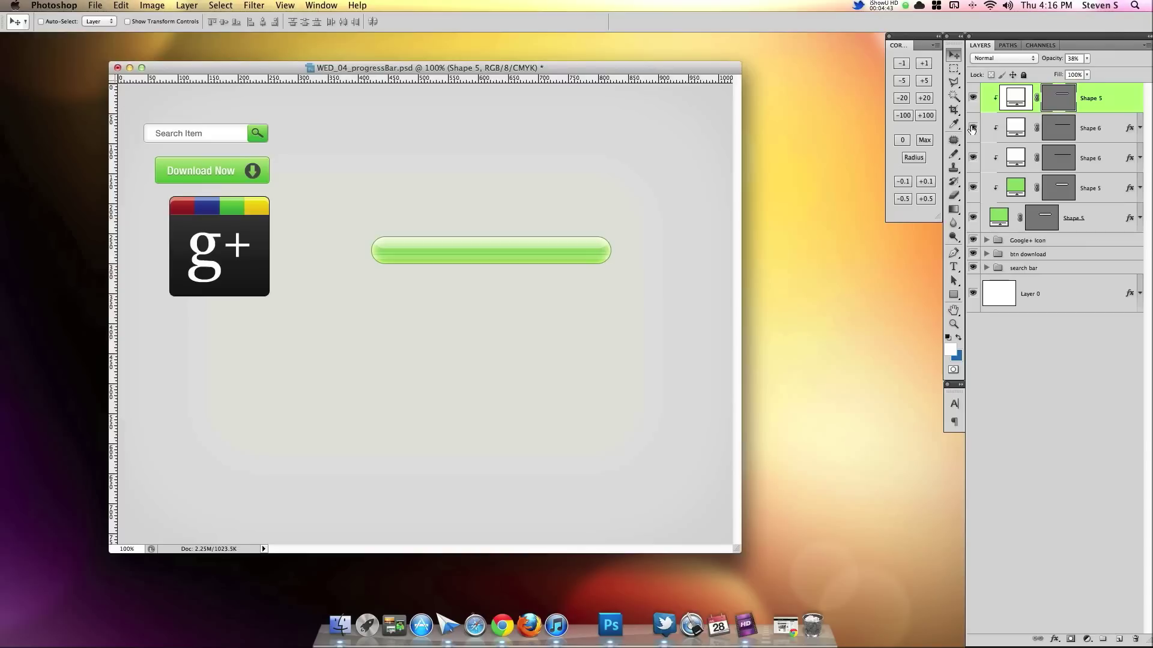
drag(1052, 58, 1040, 59)
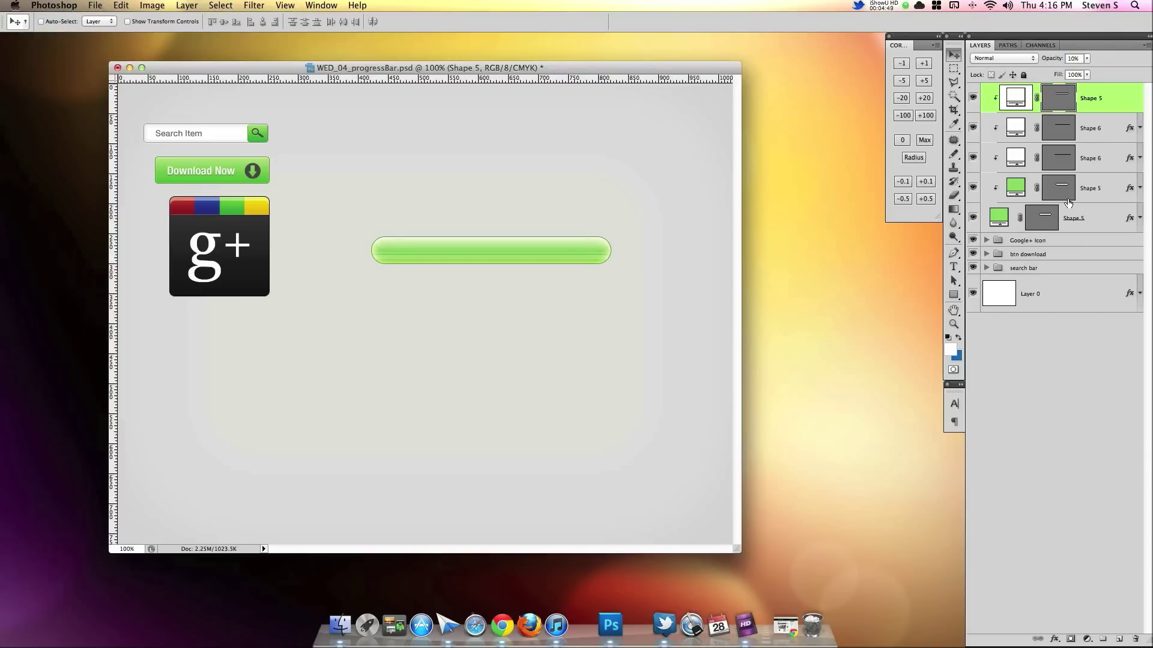
click(1107, 171)
drag(1052, 60, 1045, 58)
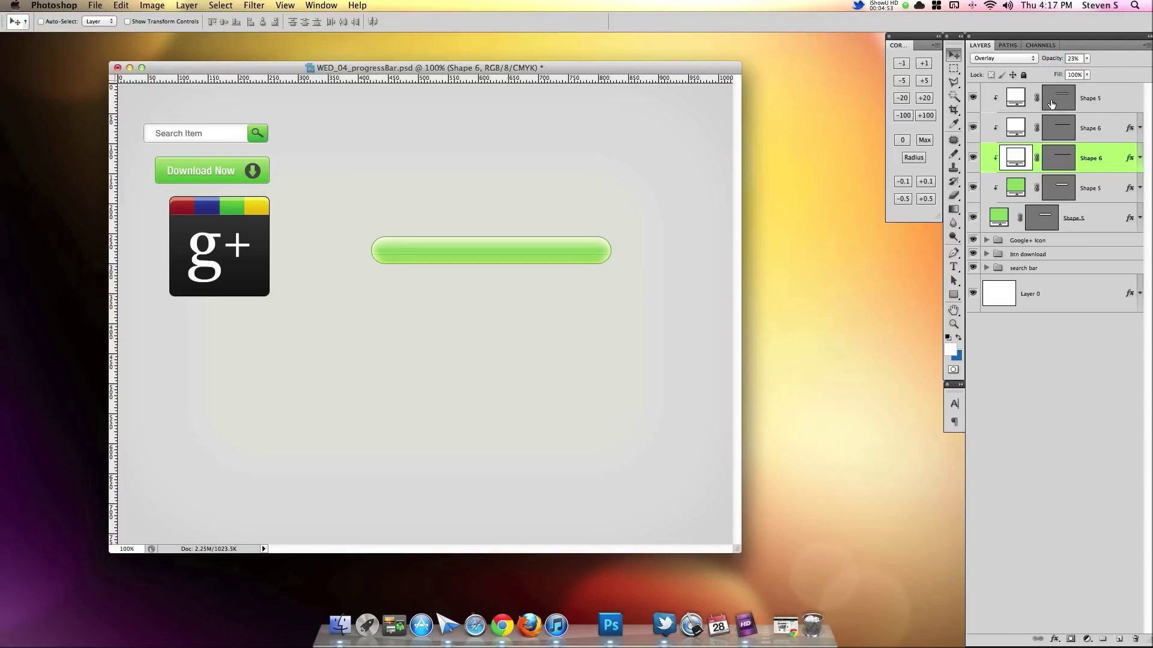
Step: Set the white bar copy's opacity to 100% and its fill opacity to 22%
click(1102, 106)
click(1050, 61)
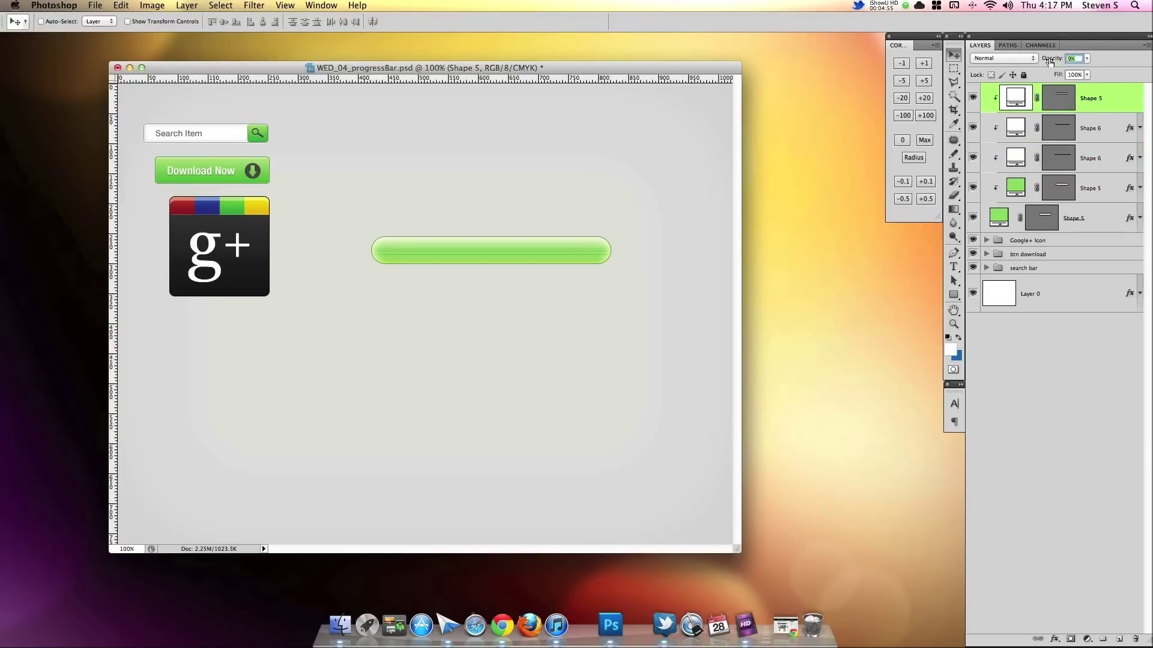
drag(1147, 74, 1144, 74)
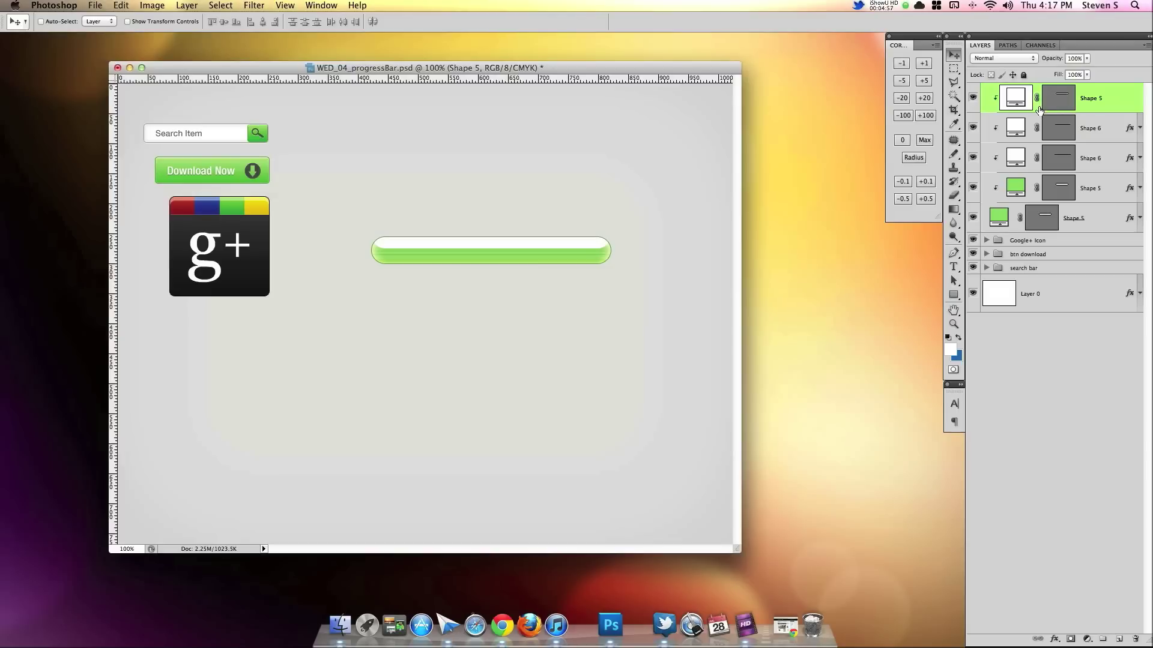
drag(1058, 77, 1017, 74)
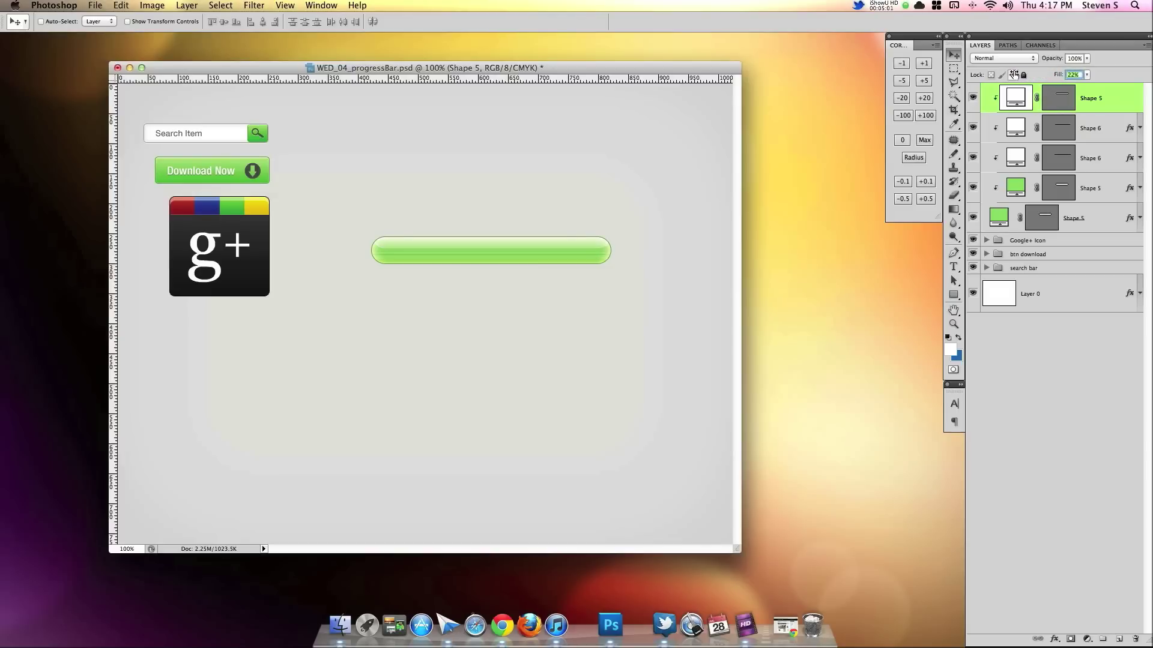
Step: Give the white bar copy a 1 px white outside Stroke at 51% opacity and set its fill opacity to 0%
key(h)
double_click(1104, 100)
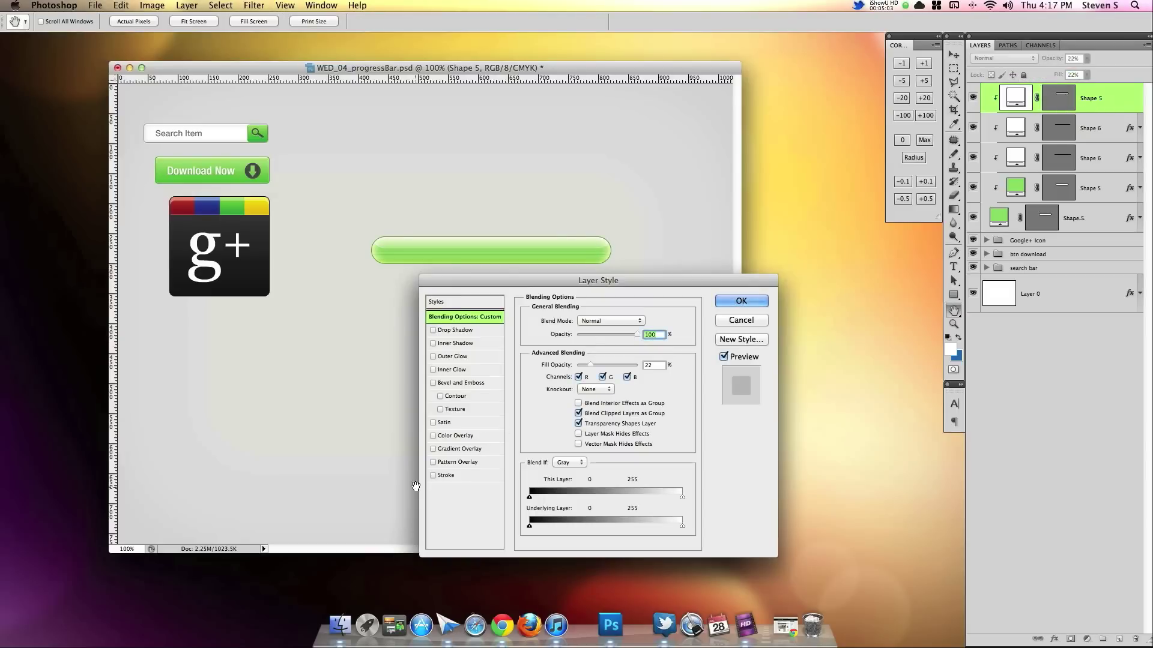
click(433, 475)
click(449, 475)
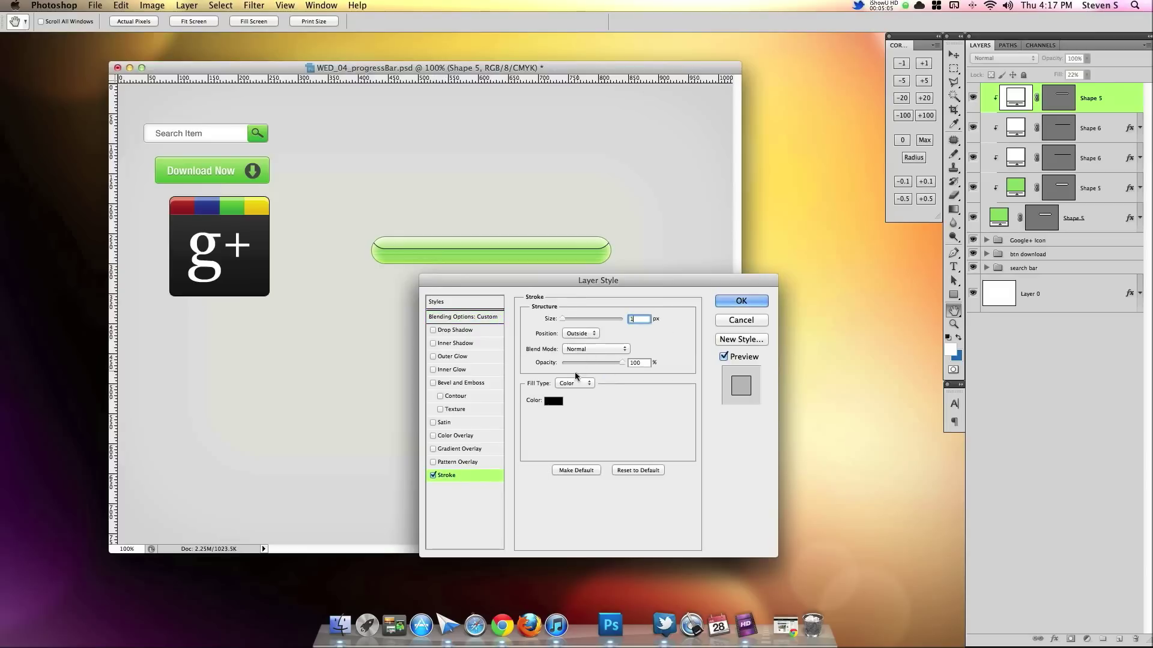
click(553, 401)
drag(594, 354, 552, 317)
click(832, 309)
drag(606, 365, 592, 364)
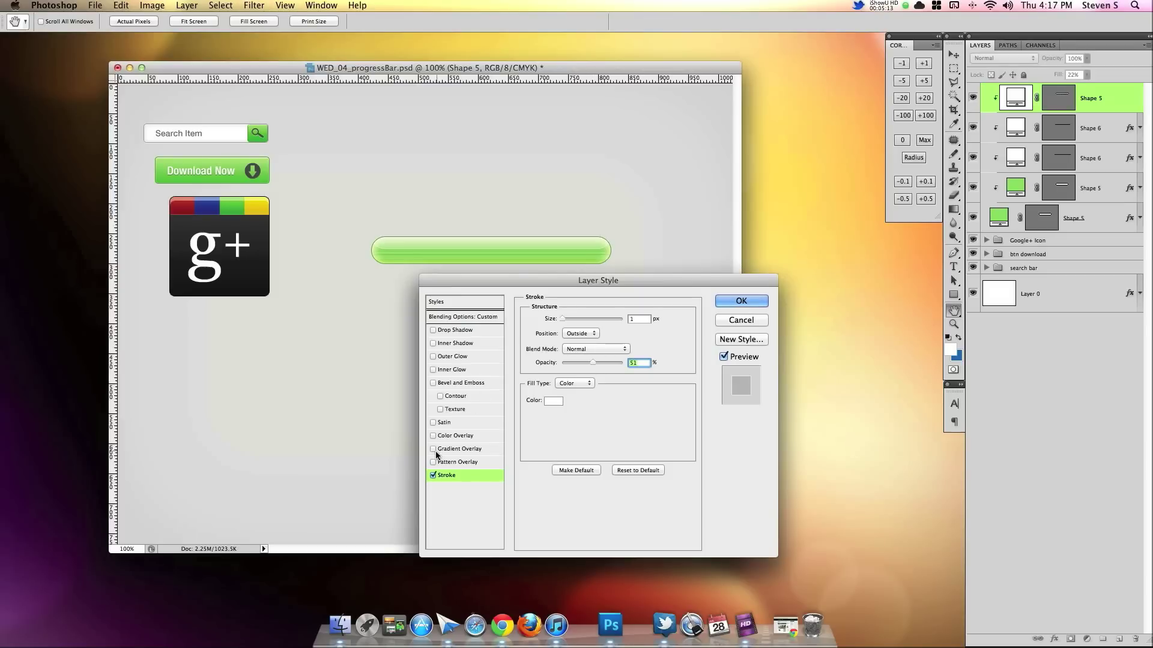
click(469, 317)
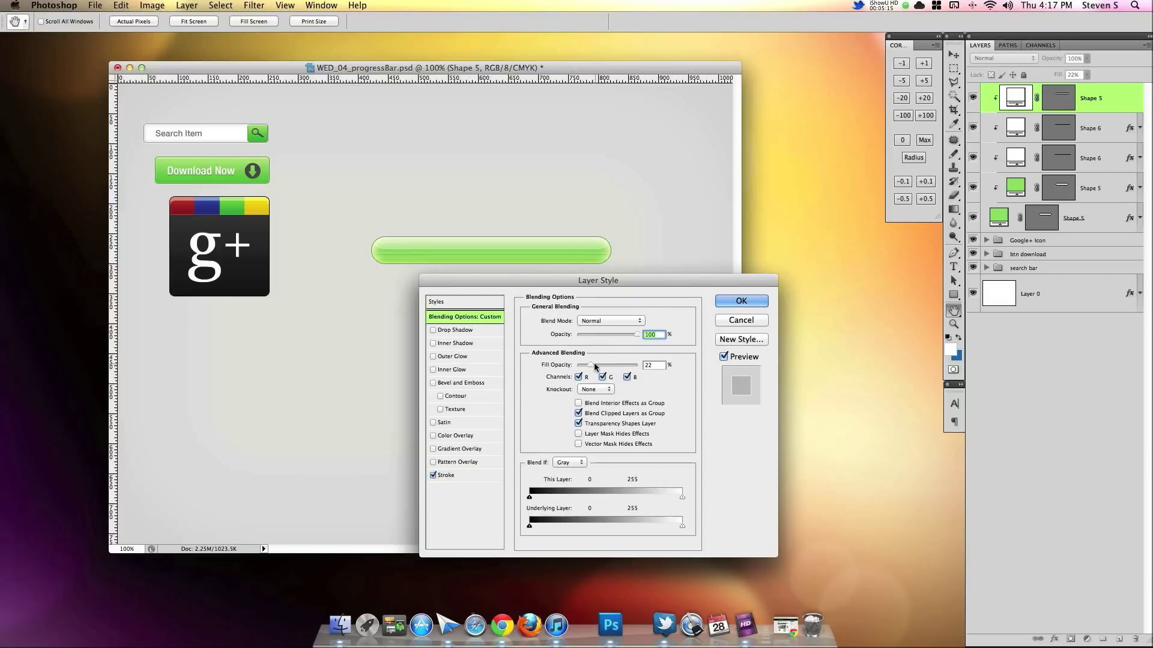
drag(596, 367, 561, 368)
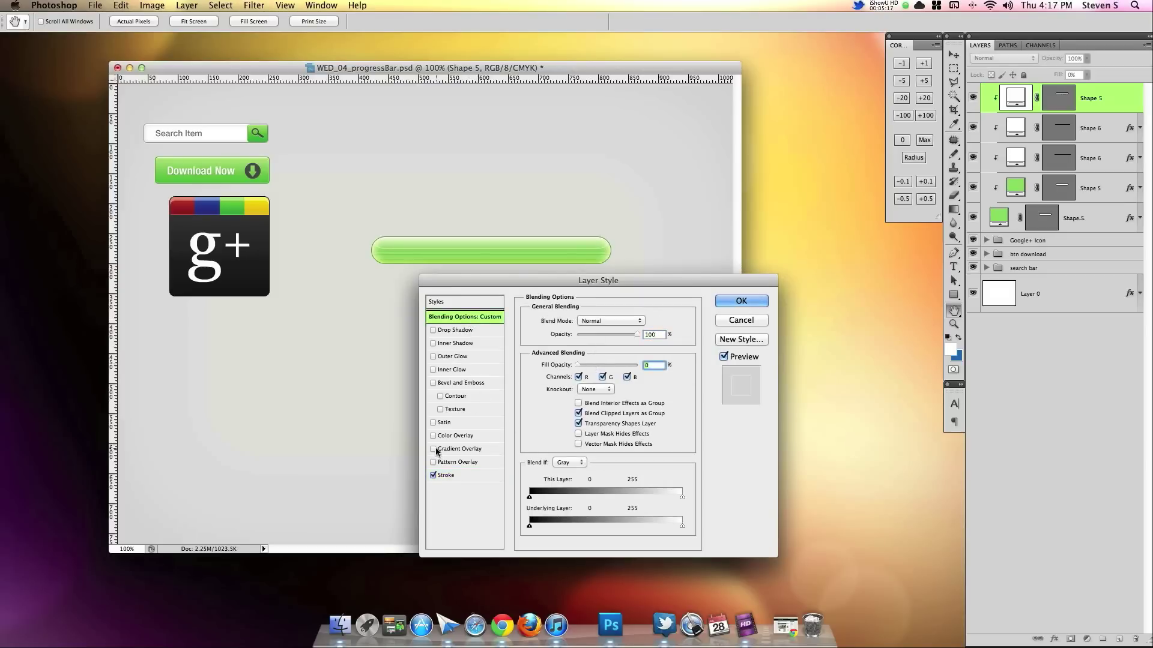
Step: Add a reversed Foreground to Transparent Gradient Overlay in white, linear at 90°, to the white bar copy and lower its opacity
click(433, 449)
click(464, 449)
click(576, 348)
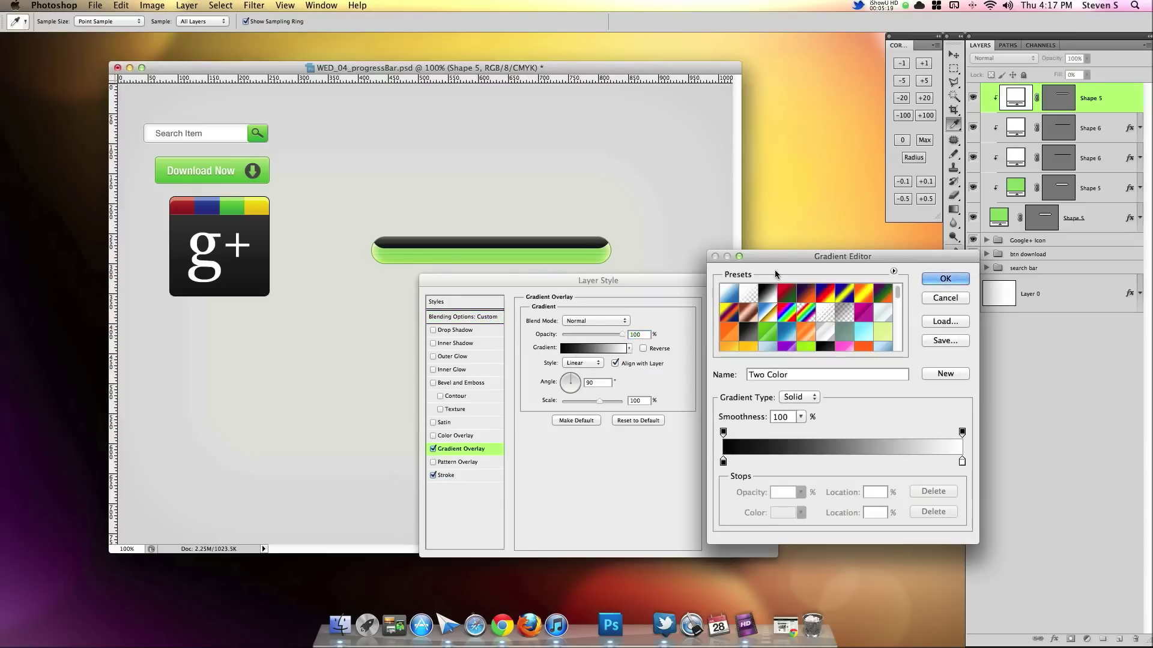
click(748, 293)
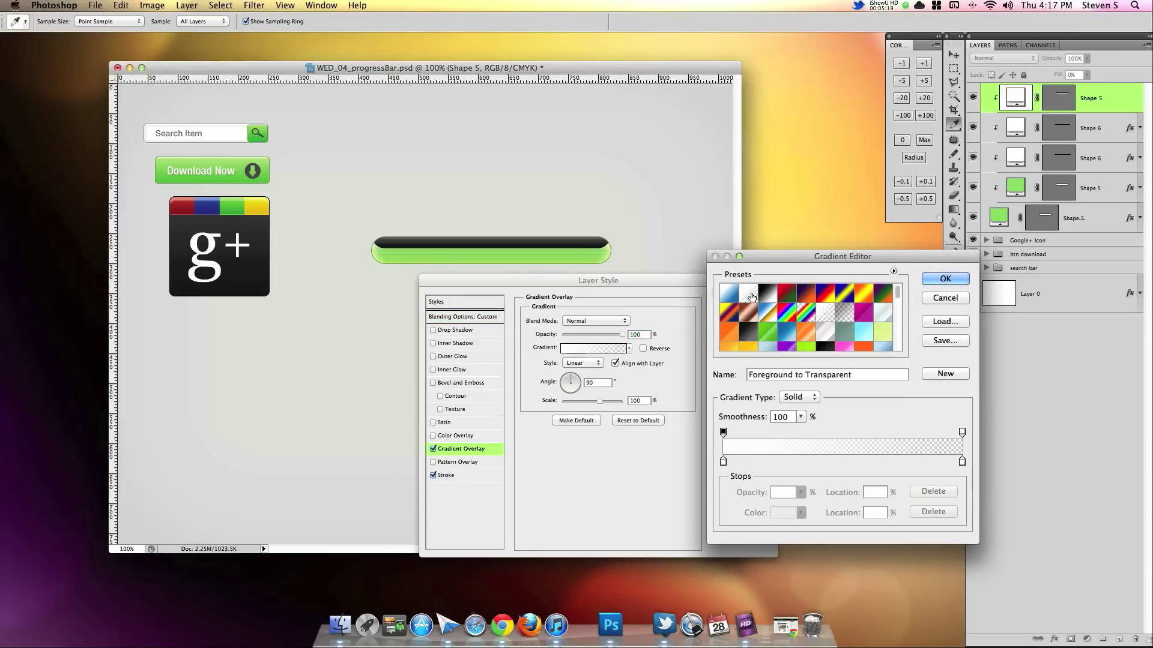
click(941, 280)
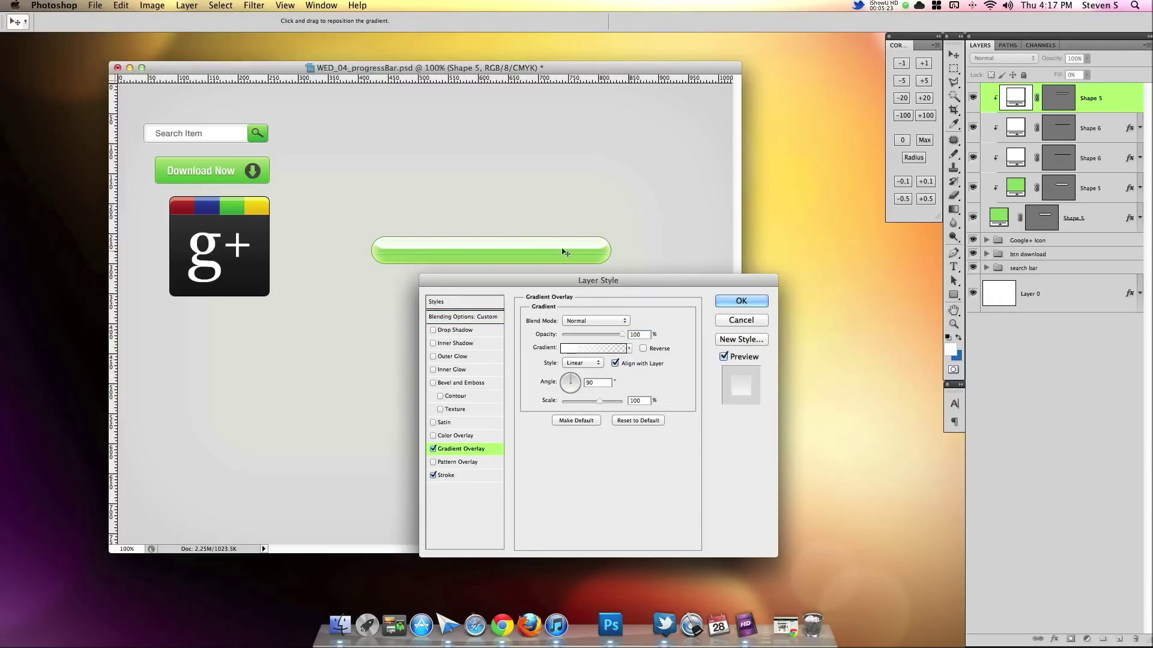
click(644, 348)
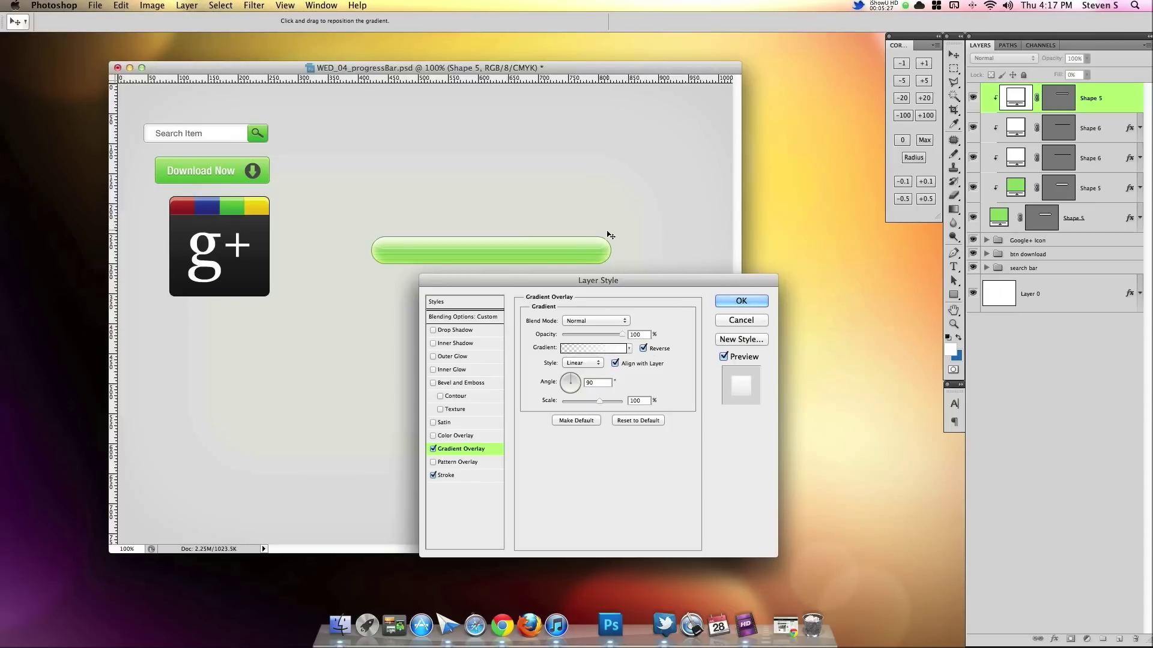
drag(613, 334, 605, 334)
Step: Reduce the opacity of the white bar copy's Stroke effect
click(472, 473)
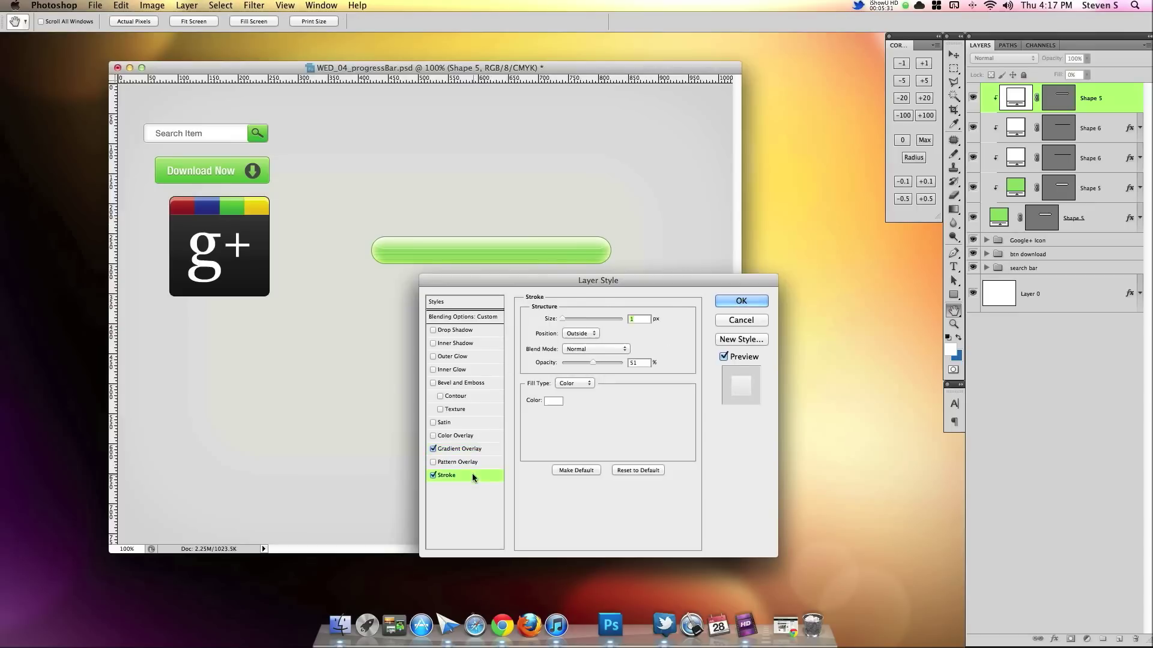
click(580, 361)
drag(578, 360, 575, 361)
Step: Try a white Outer Glow with a 43 px size on the white bar copy, comparing it on and off
click(432, 357)
click(452, 357)
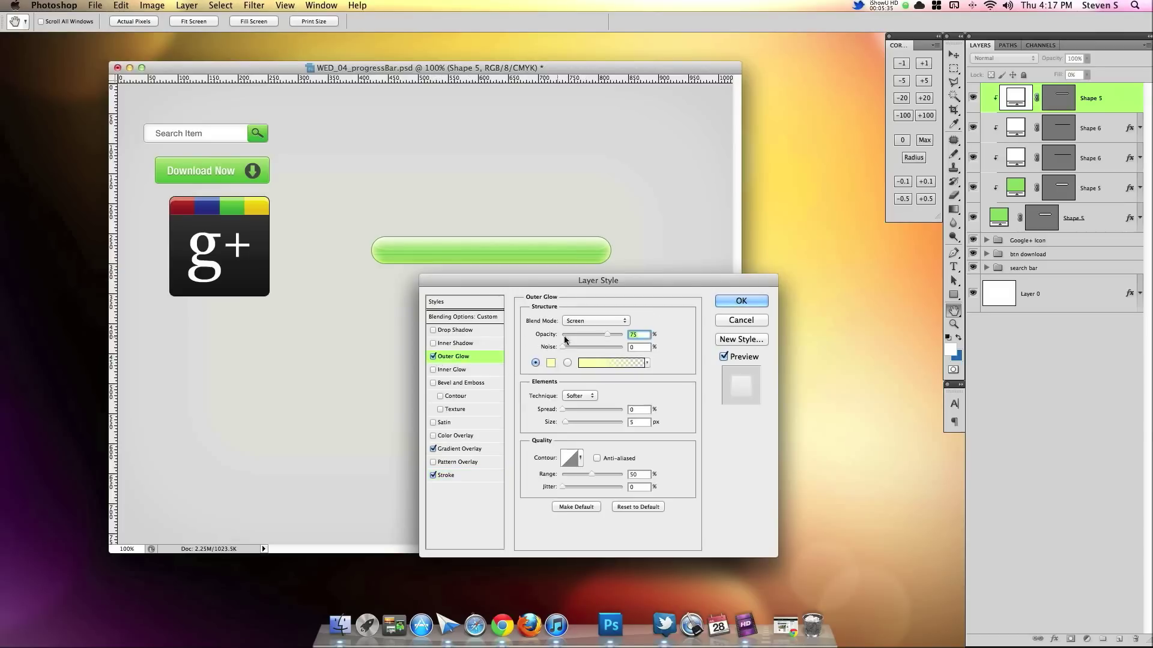
click(551, 365)
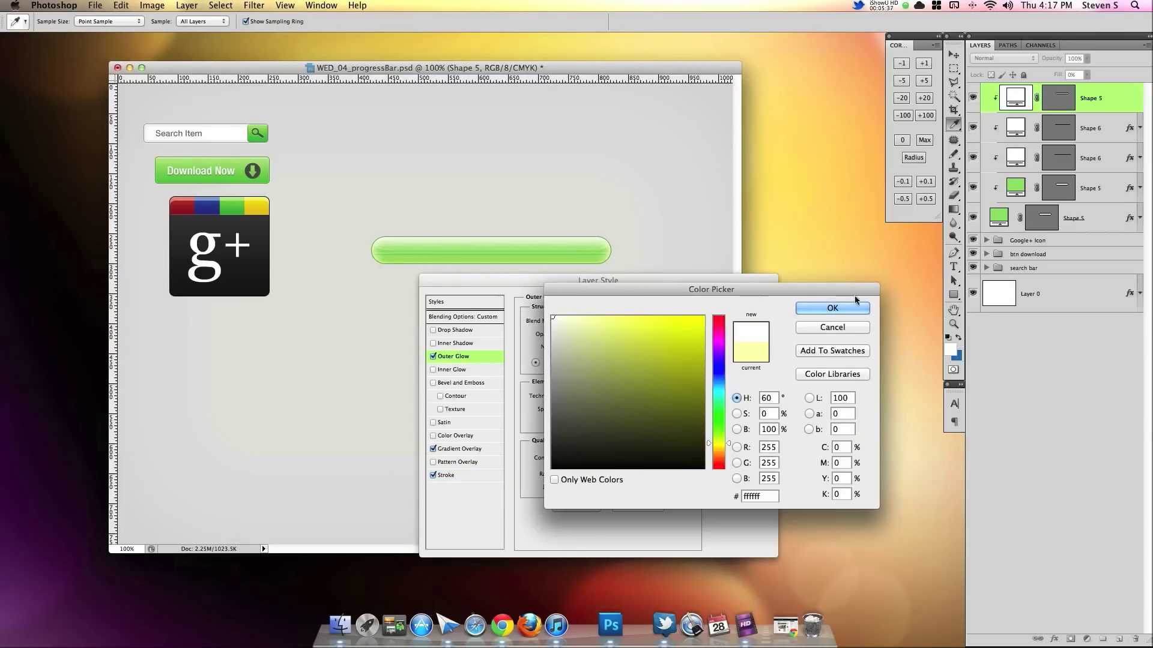
click(832, 307)
drag(565, 422, 575, 417)
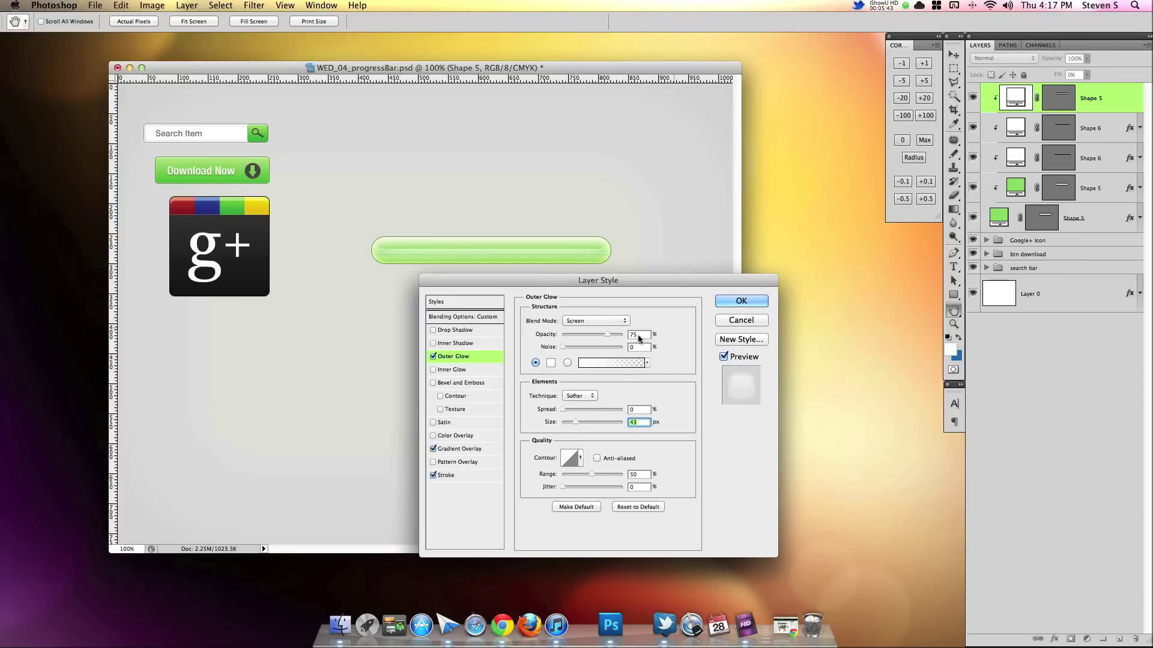
click(433, 356)
click(433, 356)
click(433, 356)
click(432, 356)
click(433, 357)
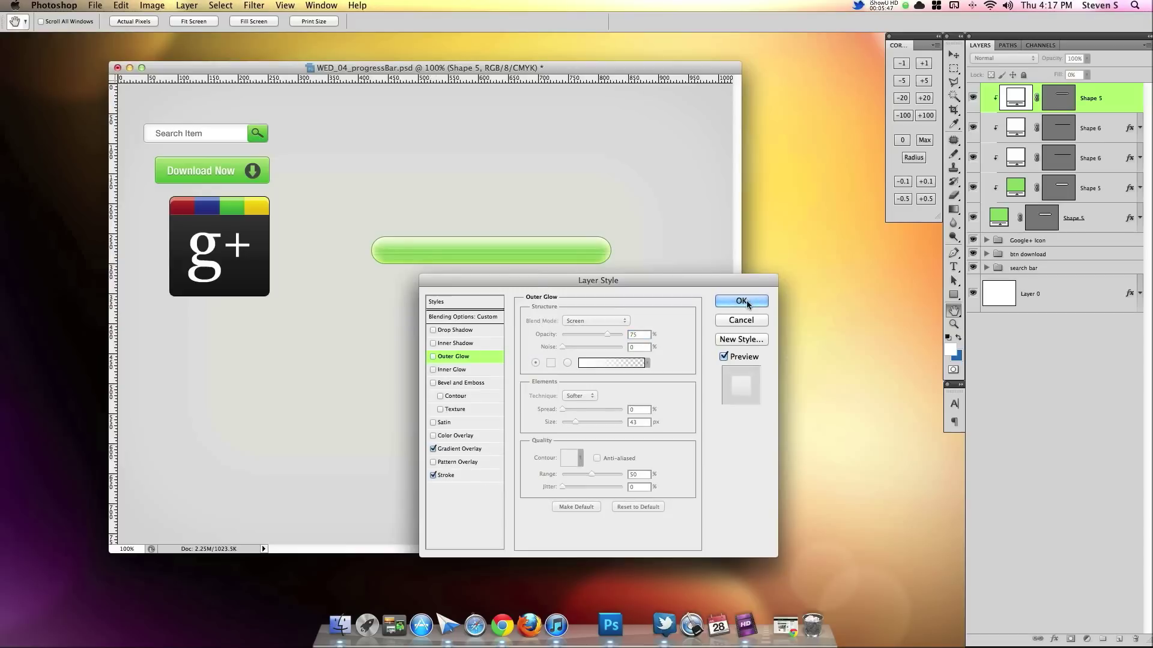
Step: Accept the white bar copy's layer style and delete the Shape 6 strip directly beneath it
click(747, 300)
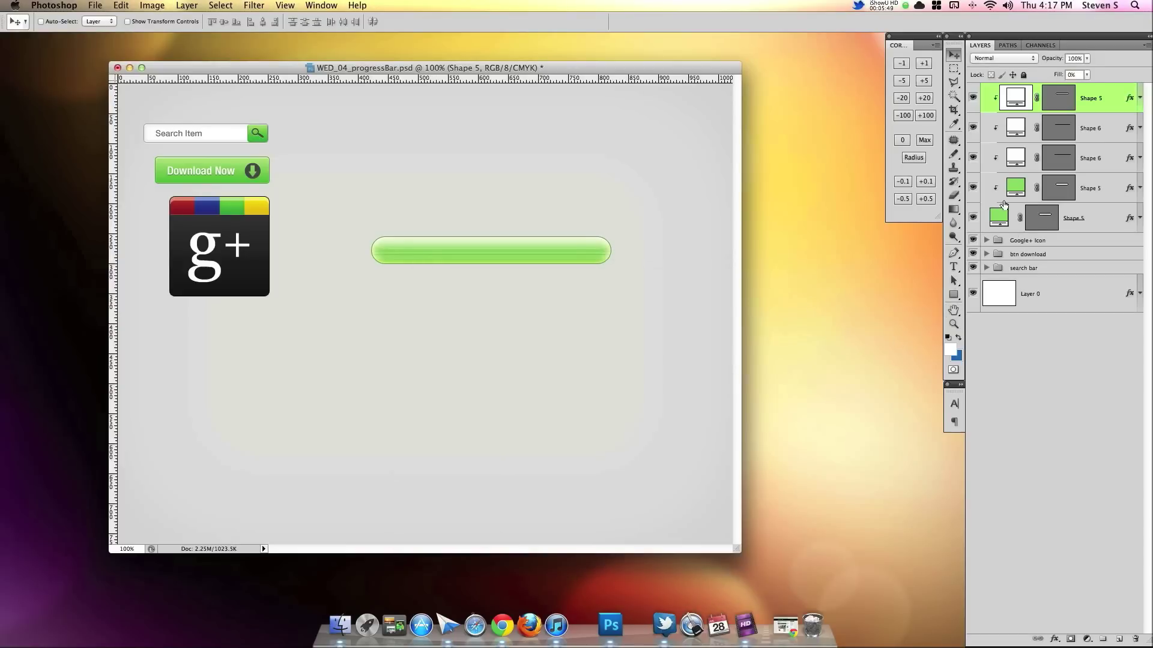
click(973, 129)
drag(1106, 139, 1134, 639)
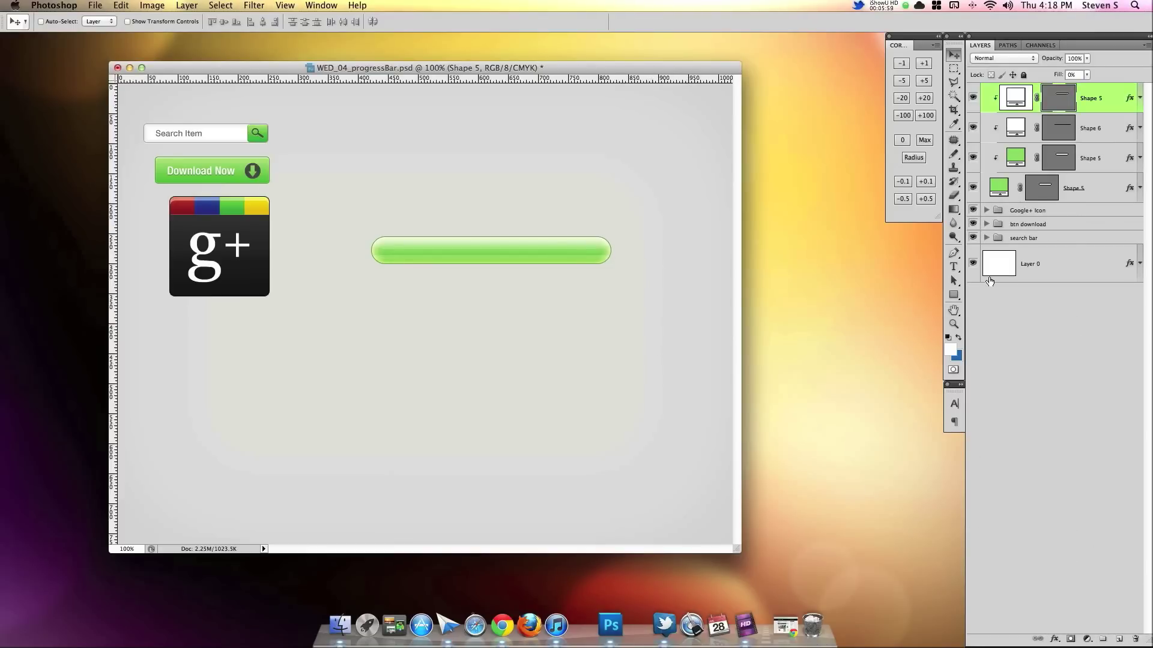
Step: Add a new clipped layer directly above the base bar shape and choose the Brush tool at 10 px with 100% hardness
click(1096, 198)
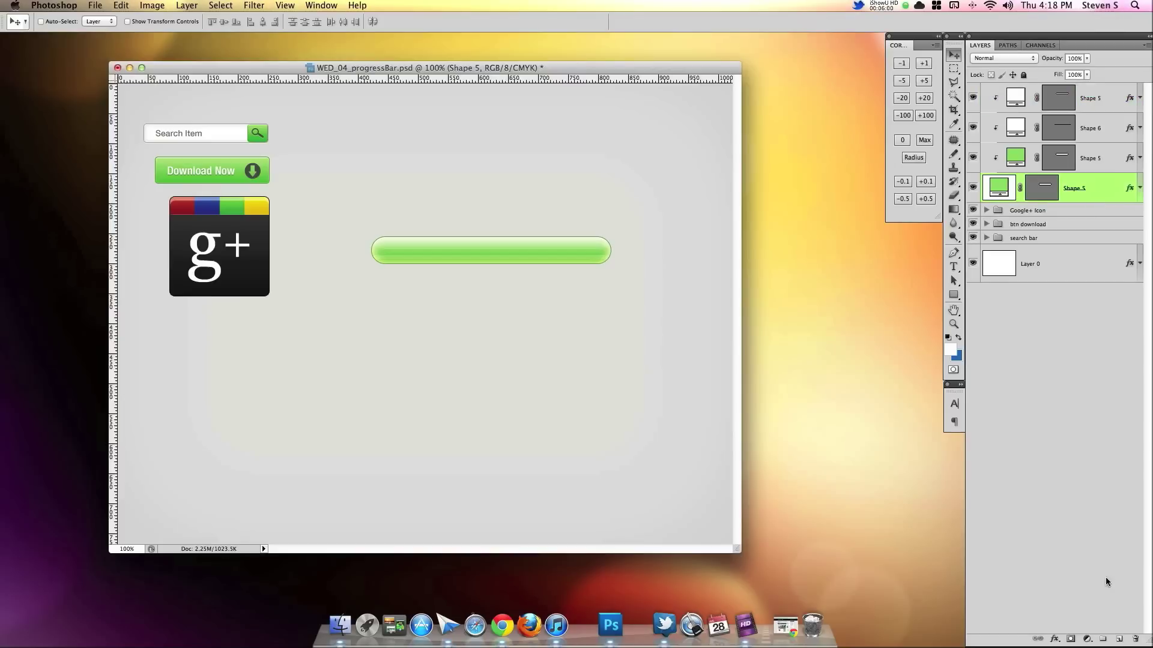
click(1121, 640)
drag(953, 154, 950, 153)
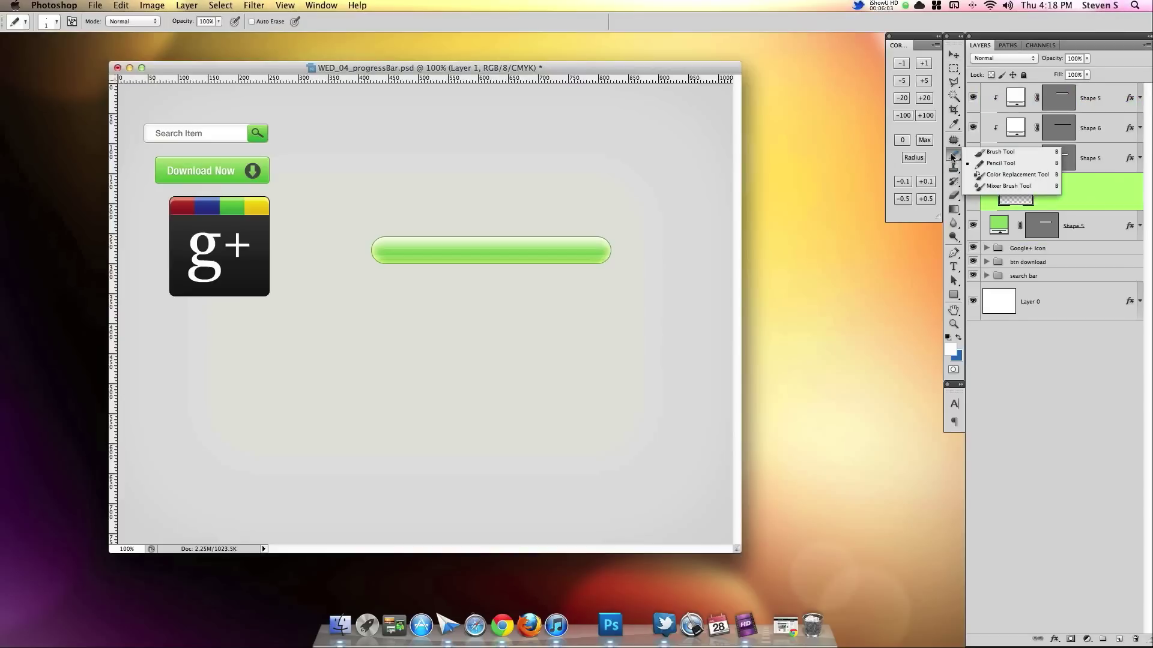
click(991, 154)
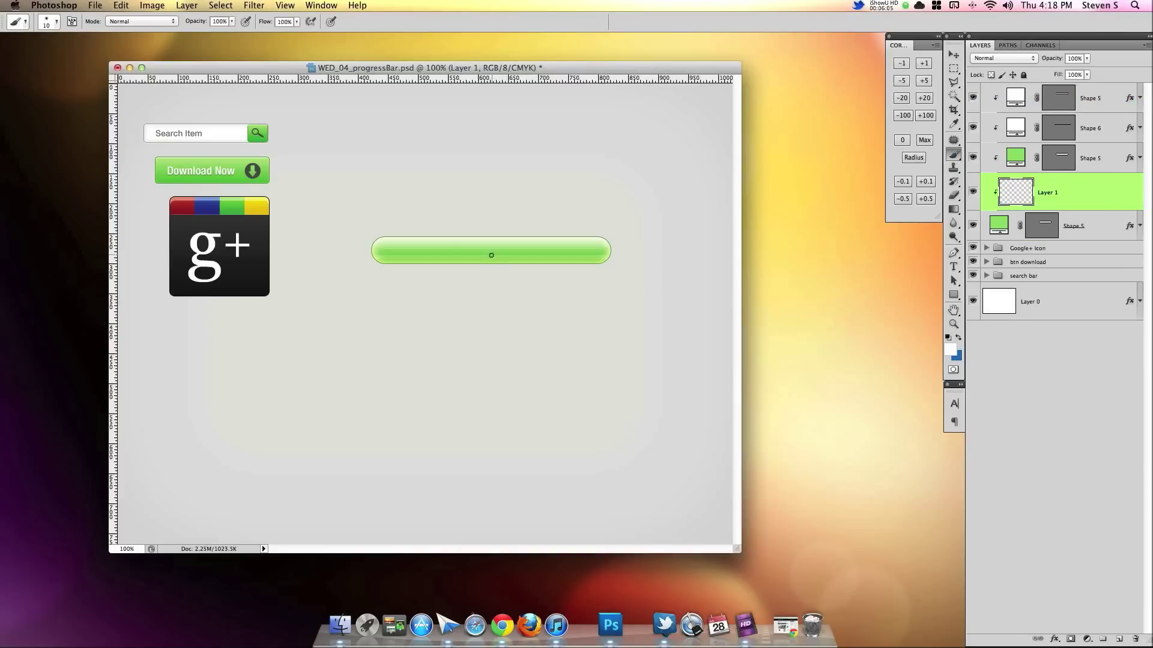
right_click(495, 296)
drag(522, 313, 623, 309)
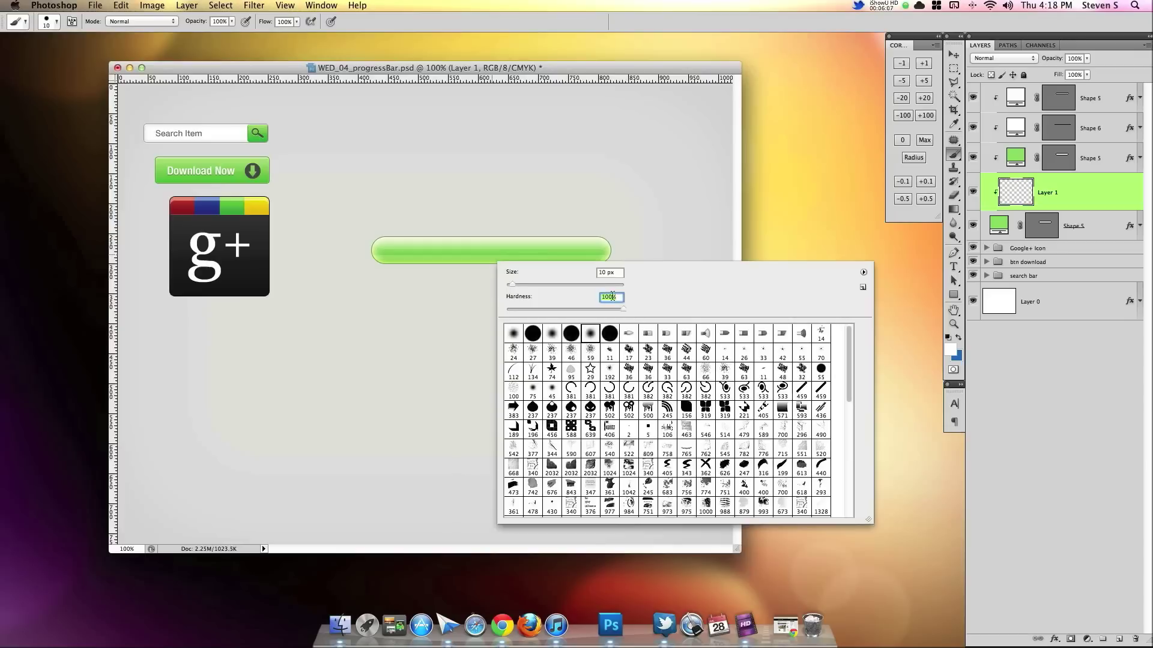
click(581, 70)
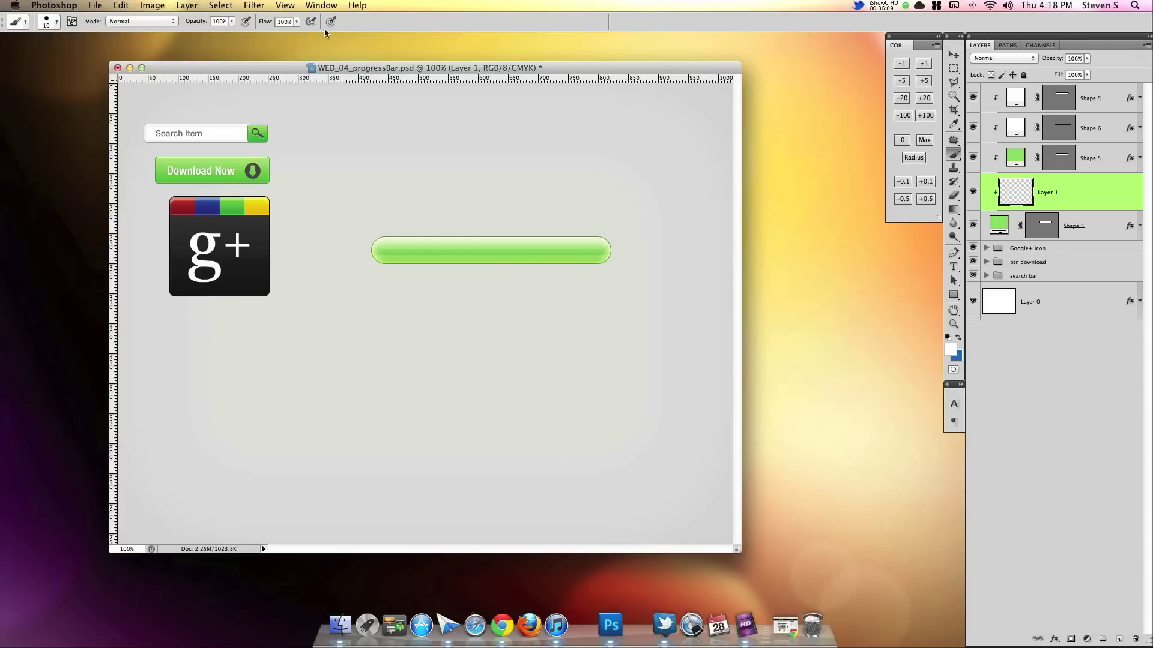
Step: Set the brush tip's spacing to 384% and enlarge the brush to 15 px
click(321, 6)
click(383, 112)
drag(852, 68, 760, 119)
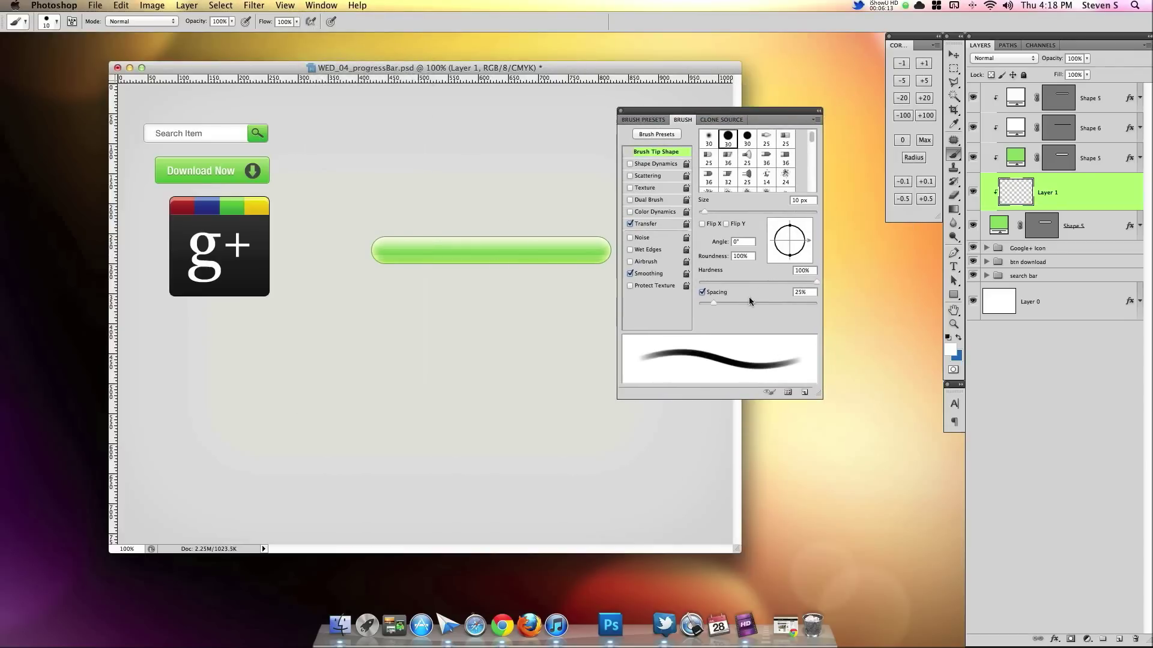
drag(714, 303, 798, 307)
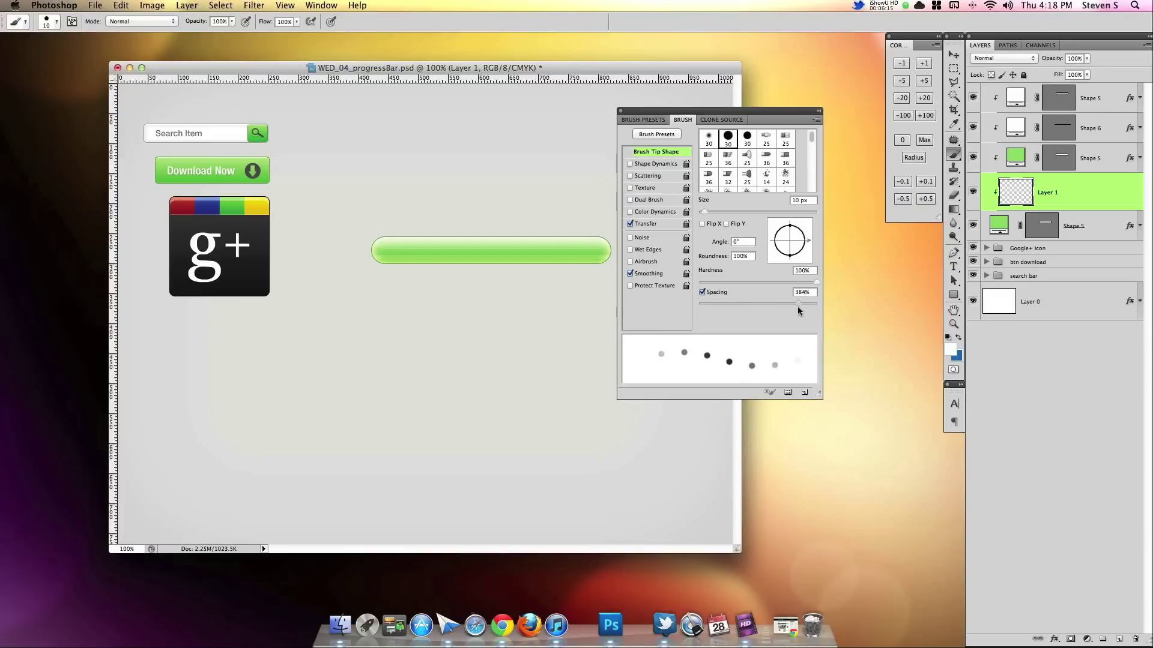
key(bracketright)
Step: Enable Shape Dynamics with 100% size jitter and Scattering with 929% scatter and 15% count jitter for the brush
click(657, 164)
drag(703, 146, 812, 144)
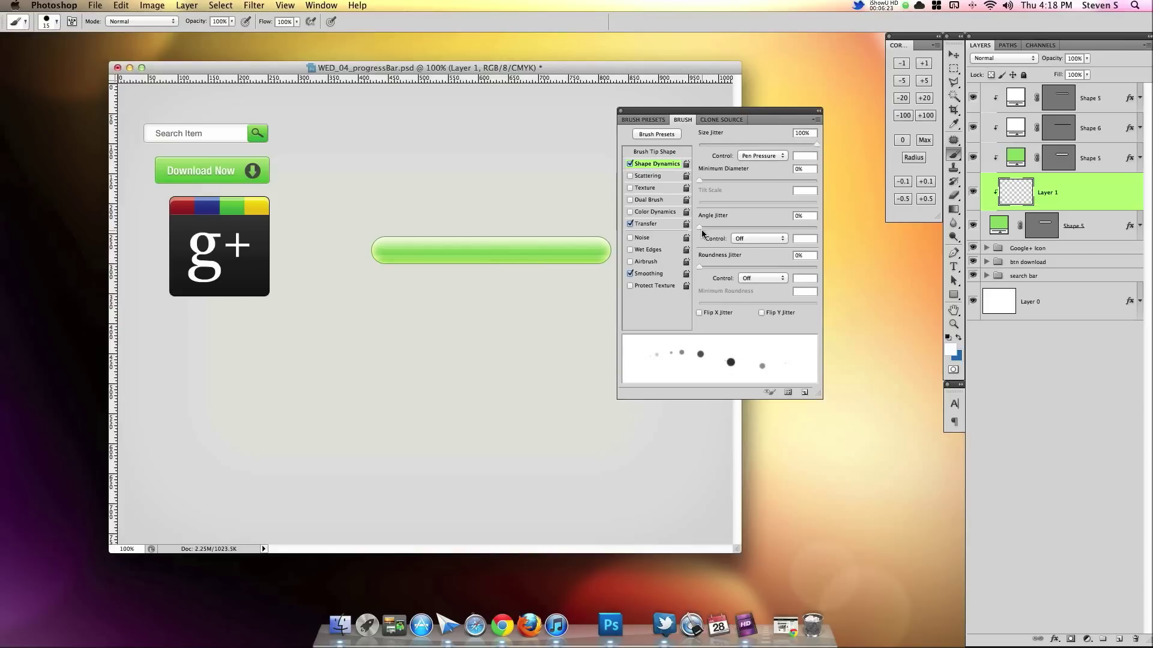
click(631, 176)
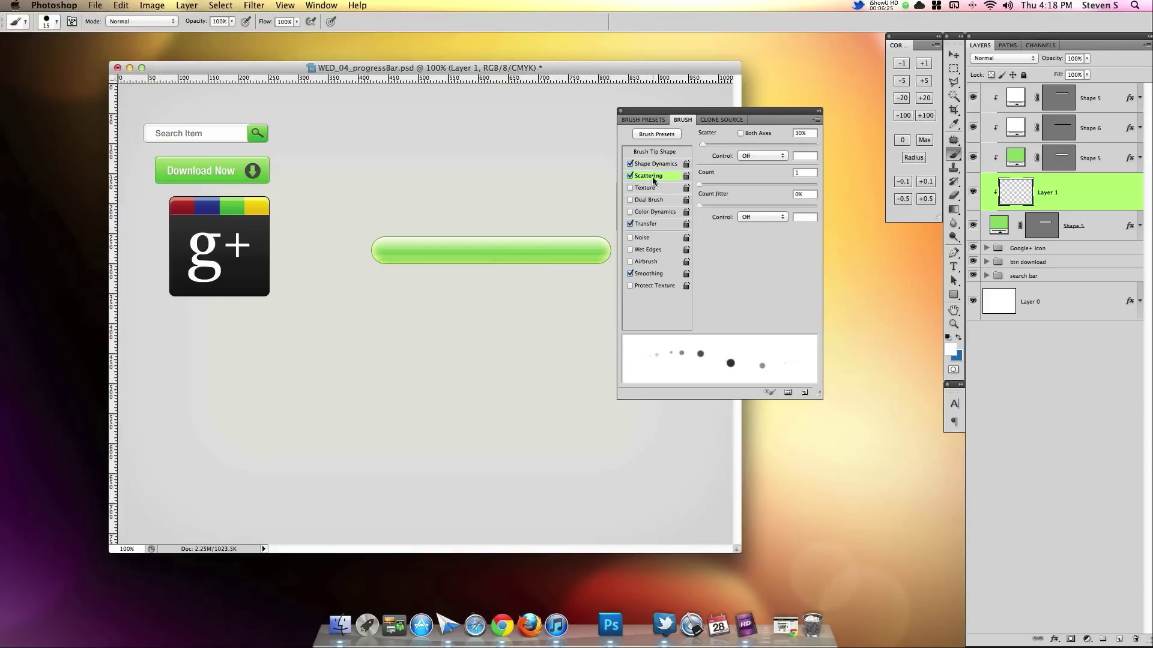
drag(704, 145, 806, 146)
mouse_move(705, 183)
mouse_down()
mouse_move(718, 187)
mouse_move(703, 186)
mouse_move(720, 206)
mouse_up()
Step: Move the new layer to the top of the clipped stack and brush scattered white dots across the whole bar
drag(632, 232, 625, 231)
key(super+z)
key(super+shift+bracketright)
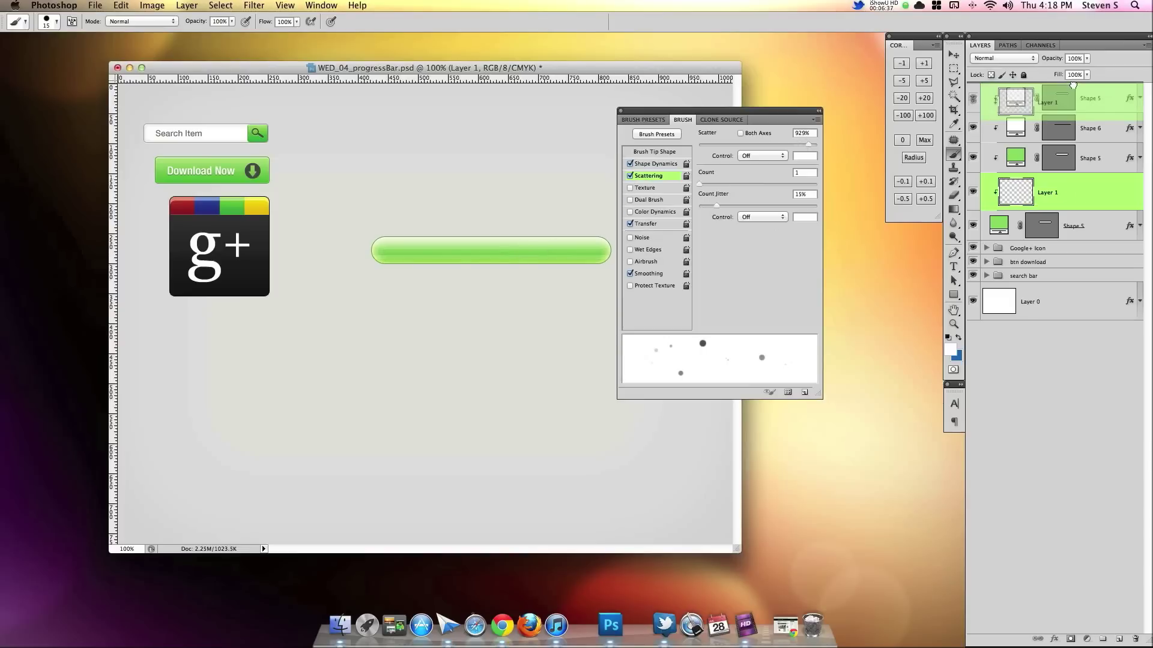
mouse_move(424, 265)
mouse_down()
mouse_move(616, 225)
mouse_move(507, 237)
mouse_up()
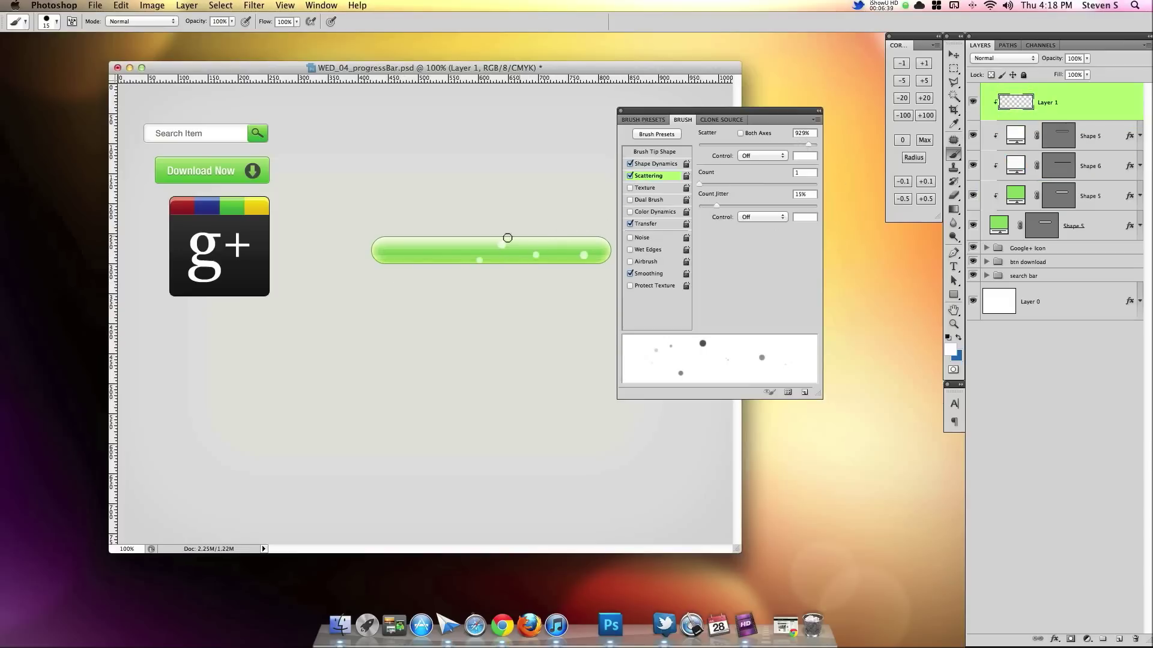
mouse_move(350, 263)
mouse_down()
mouse_move(377, 242)
mouse_move(521, 224)
mouse_move(356, 285)
mouse_move(364, 258)
mouse_up()
drag(556, 244, 440, 247)
click(818, 110)
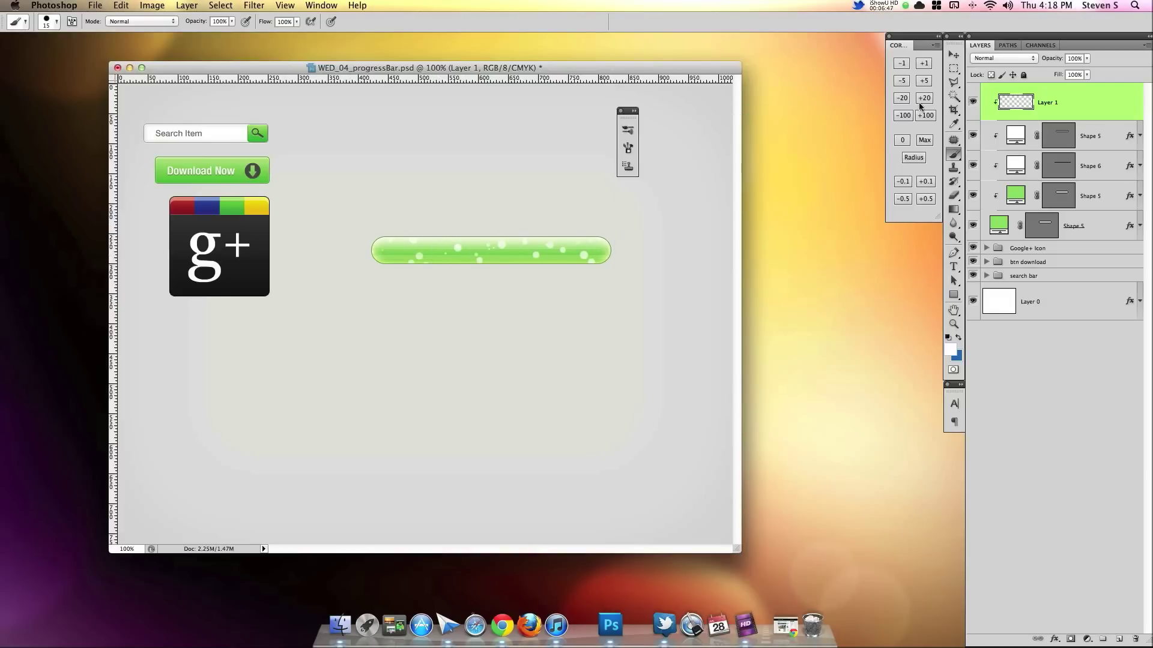
Step: Set the dots layer's fill opacity to 40% in its blending options
double_click(1090, 100)
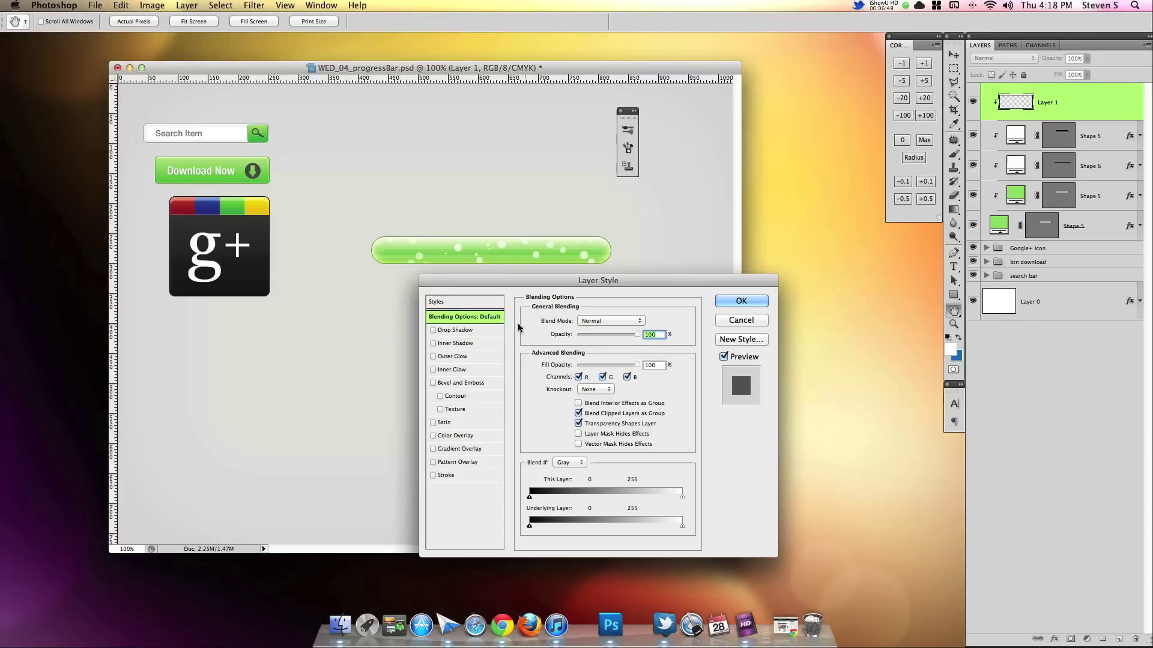
drag(625, 366, 600, 370)
Step: Try a 1 px white outside Stroke on the dots layer
click(446, 475)
click(445, 475)
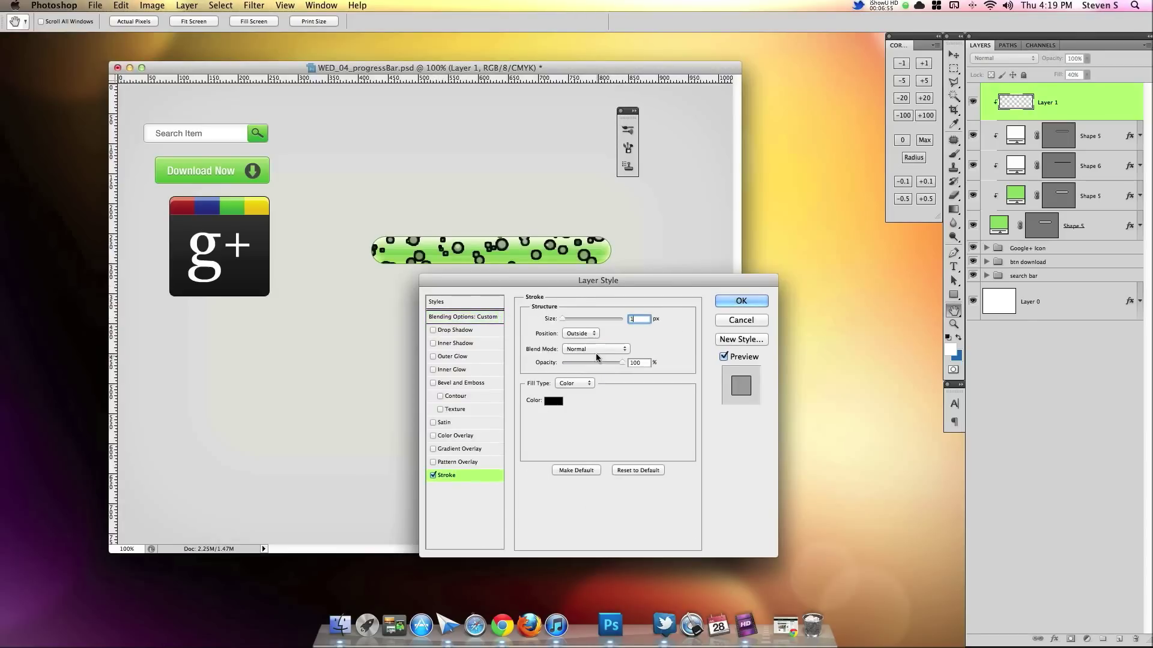
click(549, 400)
click(553, 317)
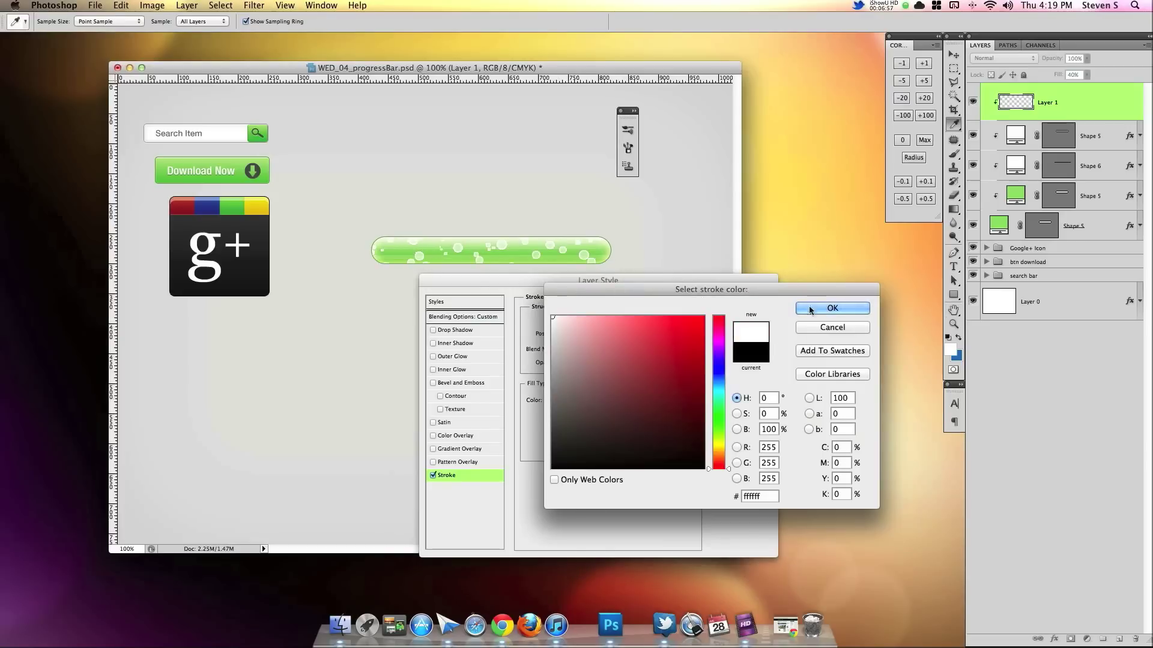
key(Return)
click(433, 475)
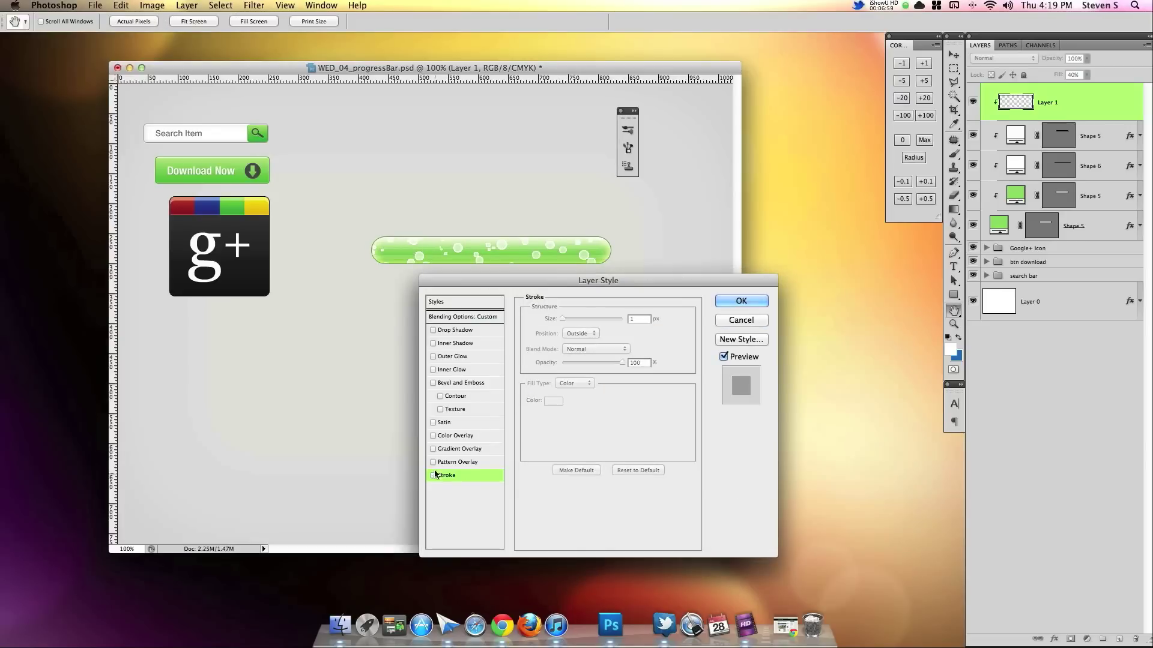
Step: Try a white Outer Glow at 75% opacity and 5 px size on the dots layer
click(452, 356)
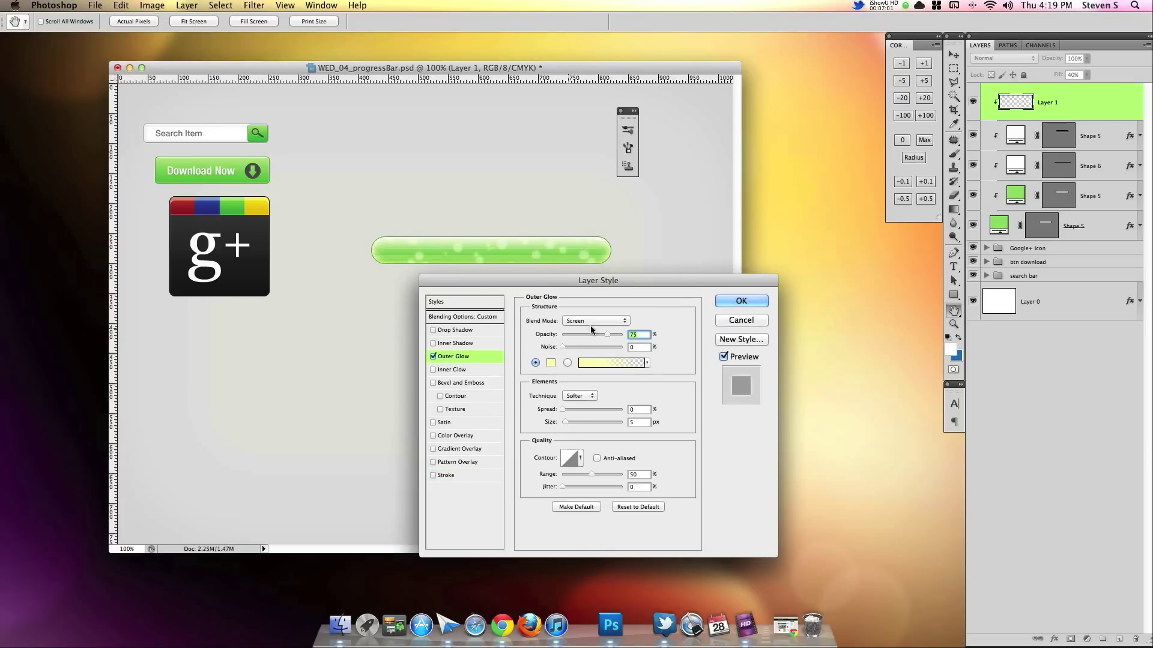
click(550, 363)
click(553, 317)
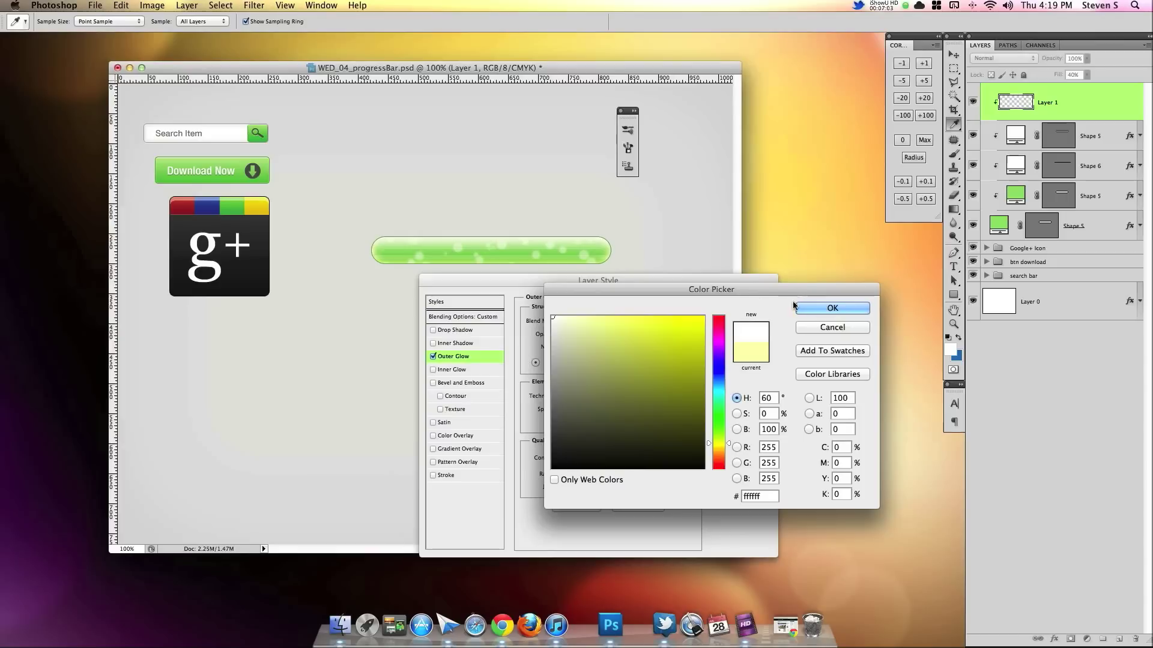
click(810, 310)
click(433, 357)
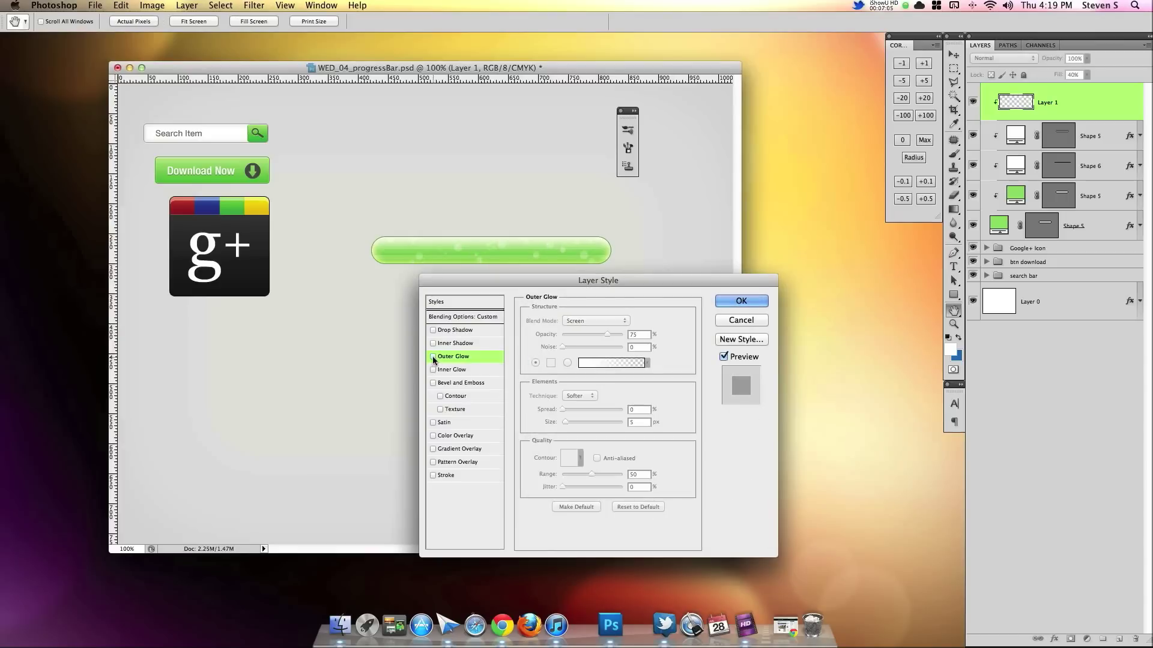
Step: Accept the dots layer's style, and duplicate the base bar shape directly beneath itself with a dark grey fill
click(742, 300)
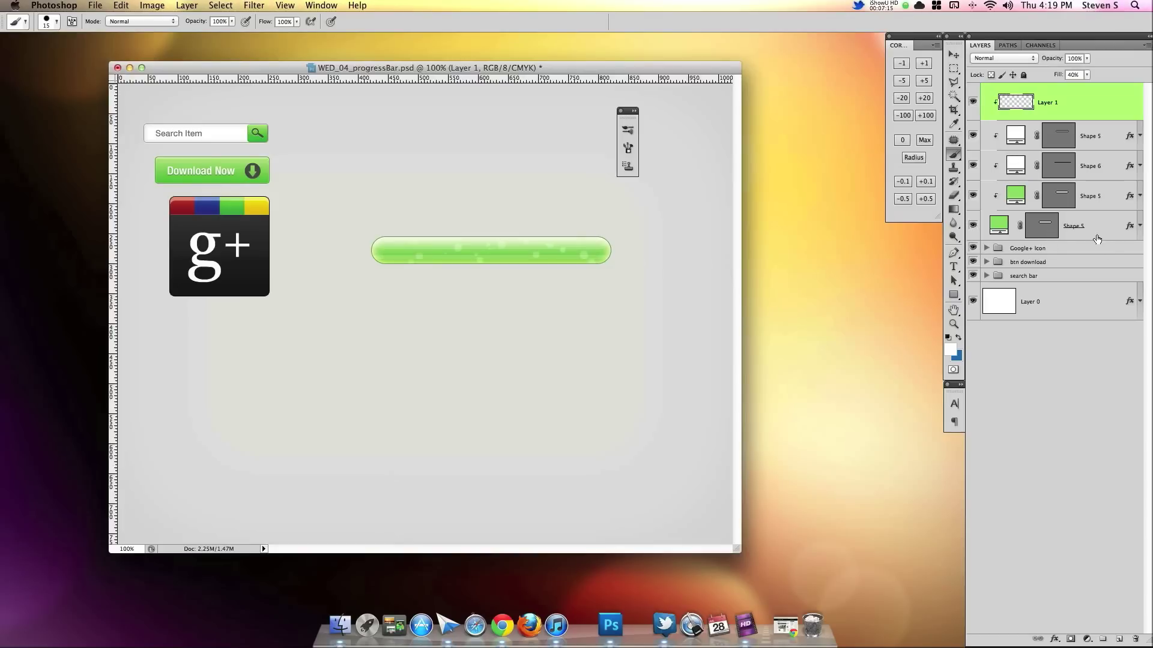
drag(1107, 229, 984, 257)
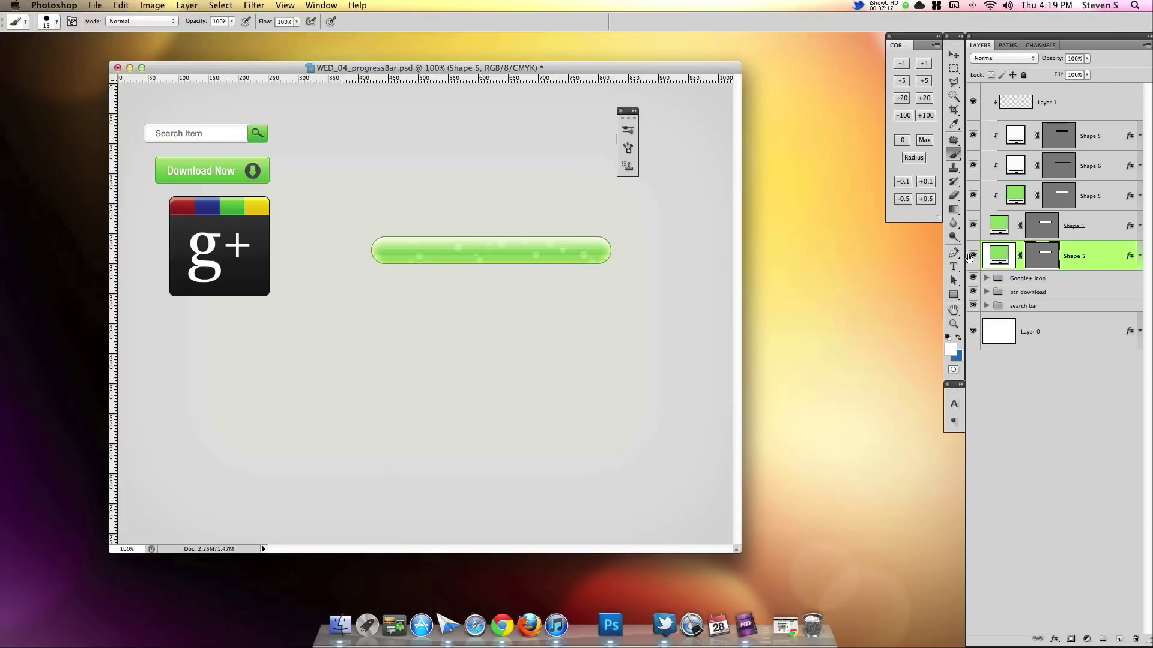
click(973, 256)
double_click(1009, 256)
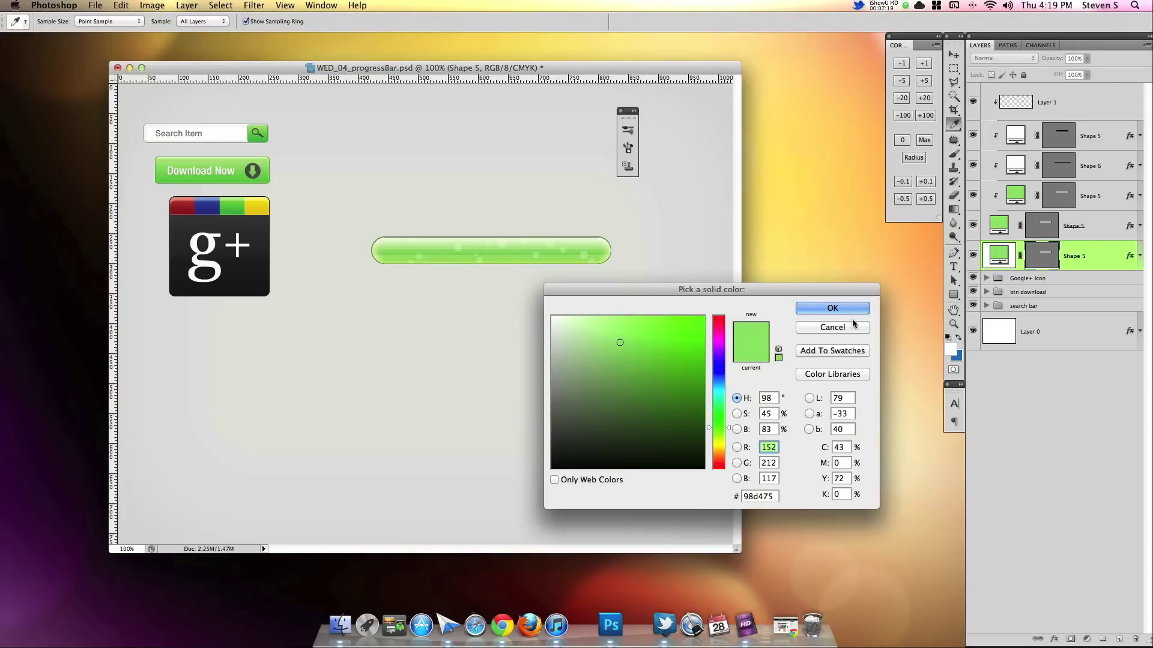
click(552, 442)
click(832, 308)
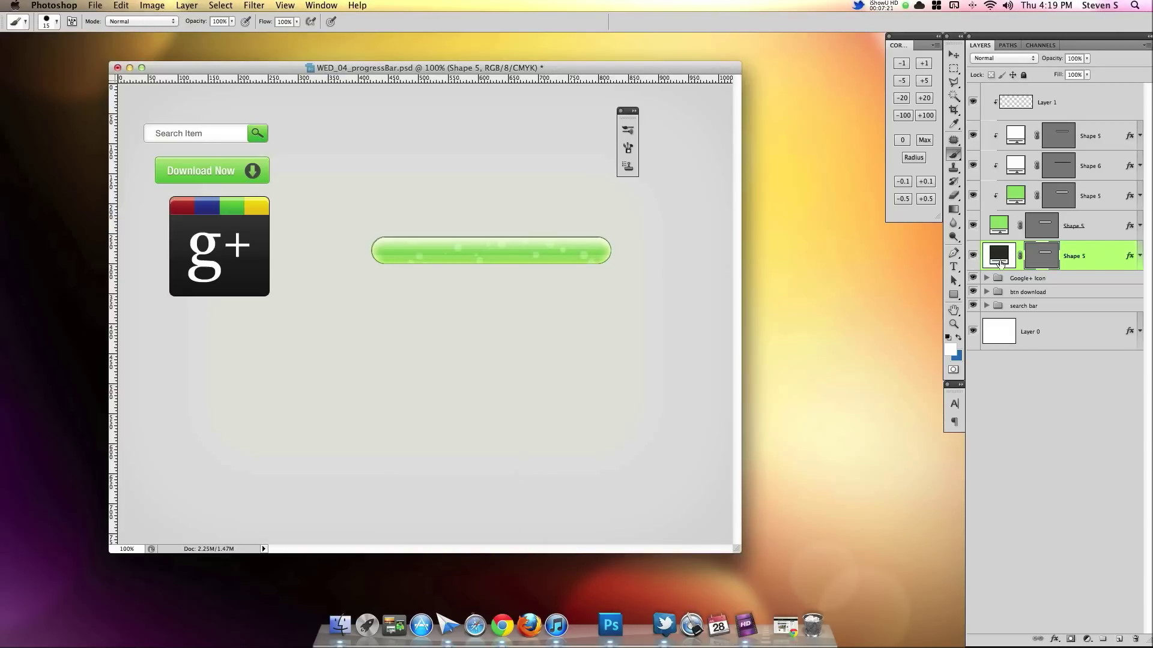
Step: Enlarge the dark bar shape slightly on all sides by nudging its path points outward around the green bar
drag(954, 280, 994, 293)
drag(442, 210, 358, 304)
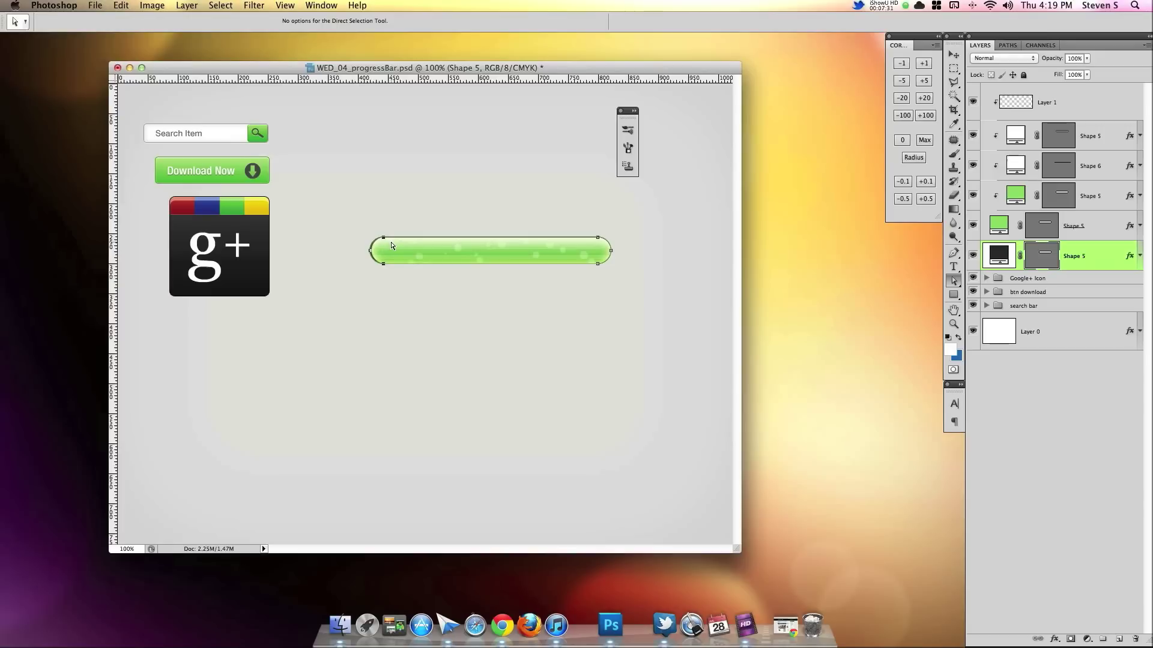
drag(633, 224, 384, 258)
key(Right)
key(Right)
key(Right)
key(Right)
key(Down)
key(Down)
key(Down)
drag(624, 225, 393, 246)
key(Up)
key(Up)
key(Up)
key(Up)
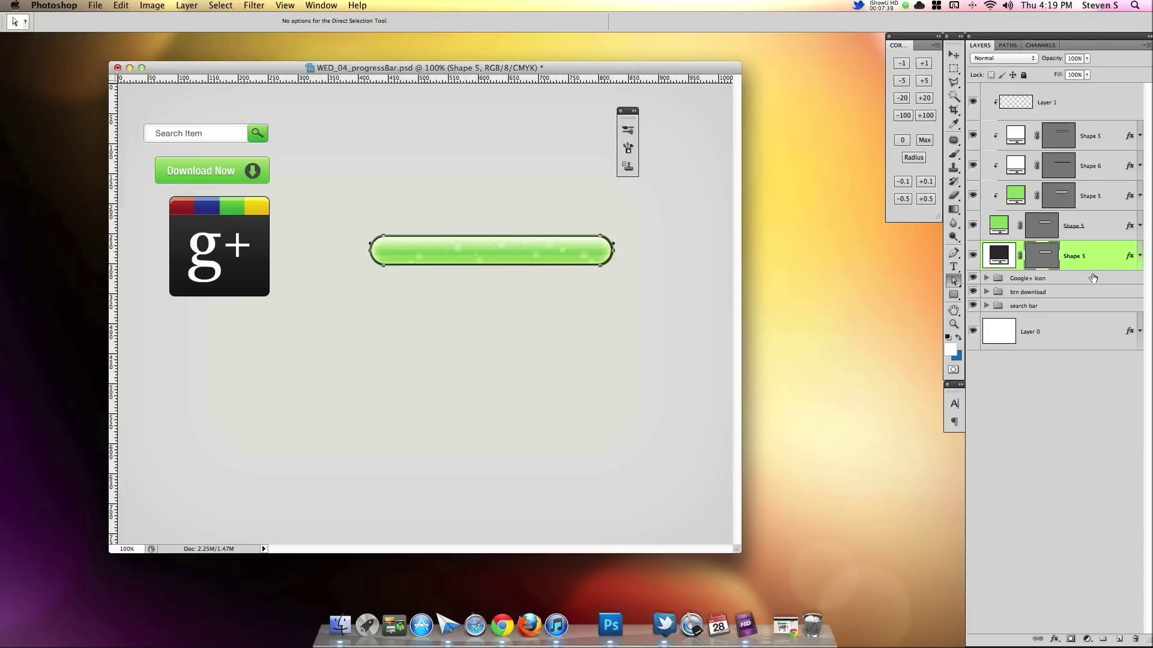
Step: Hide the green base bar together with its clipped layers, leaving the dark bar beneath for styling
click(1110, 231)
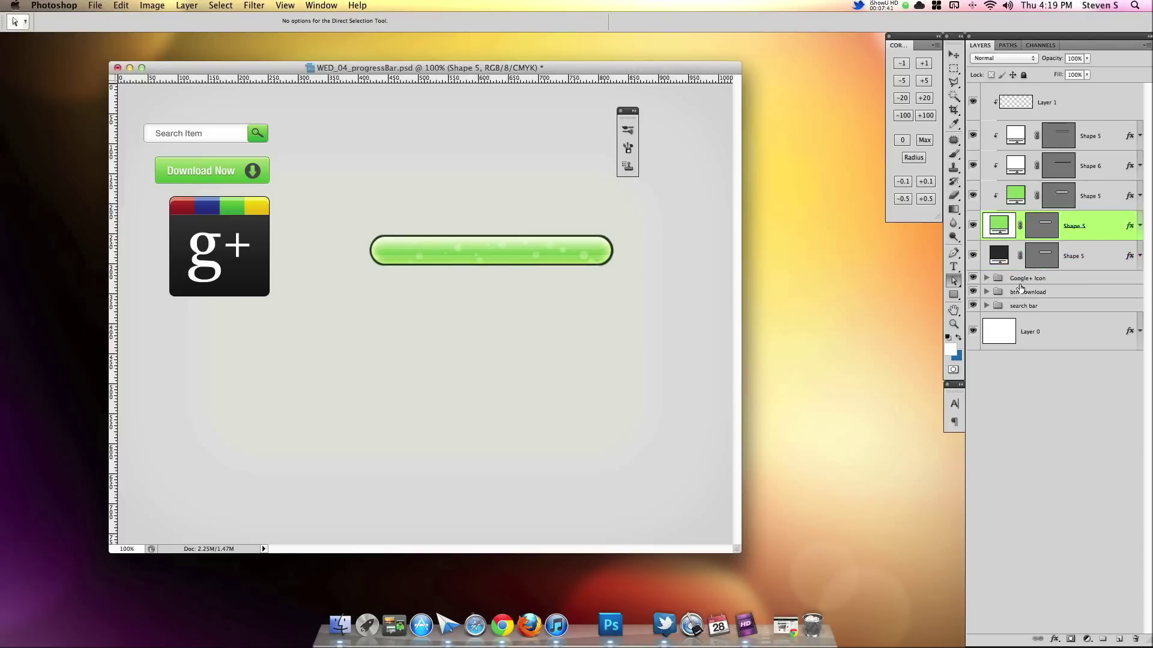
double_click(1099, 262)
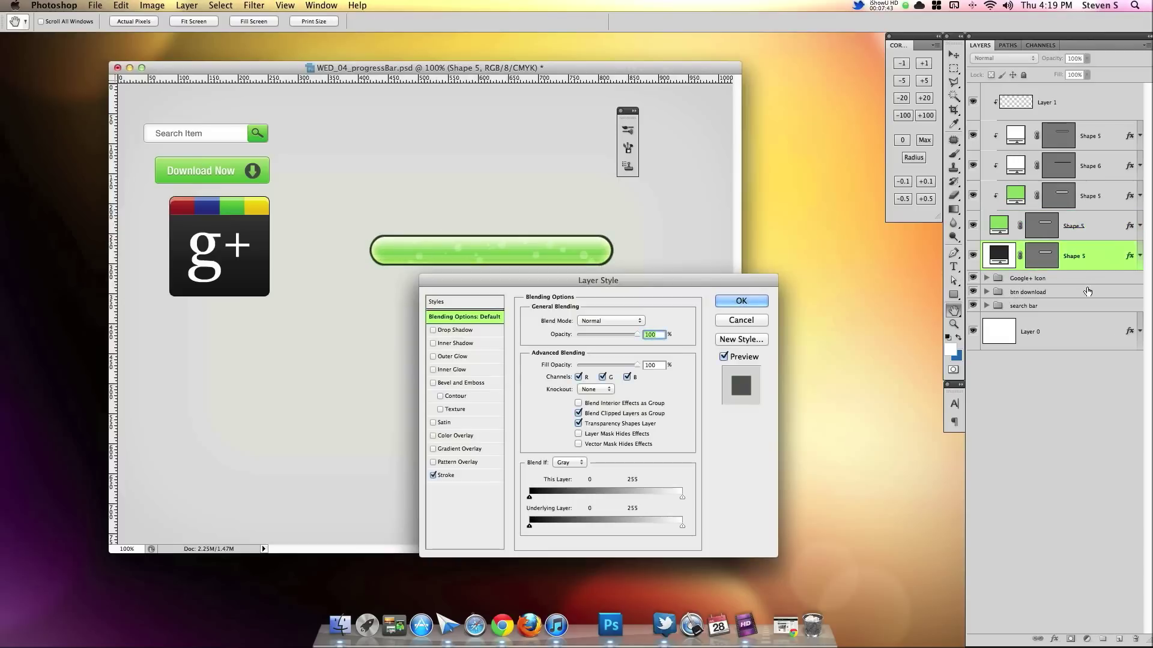
click(735, 322)
click(973, 225)
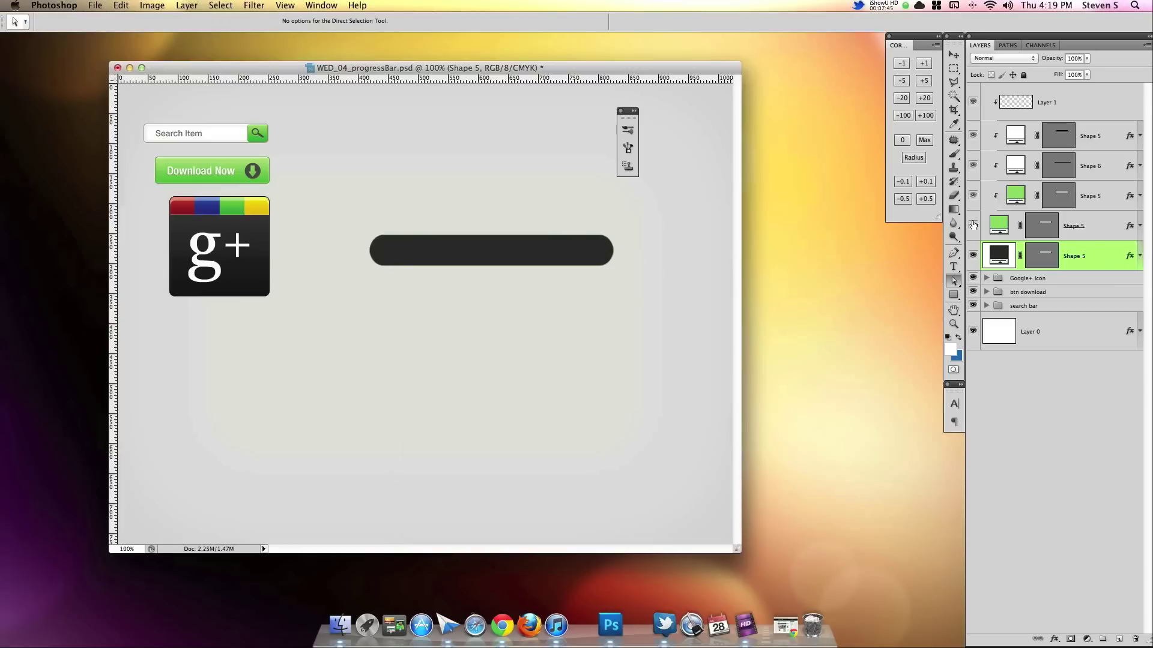
Step: Add a reversed black-to-white linear Gradient Overlay to the dark bar with the Overlay blend mode
double_click(1094, 267)
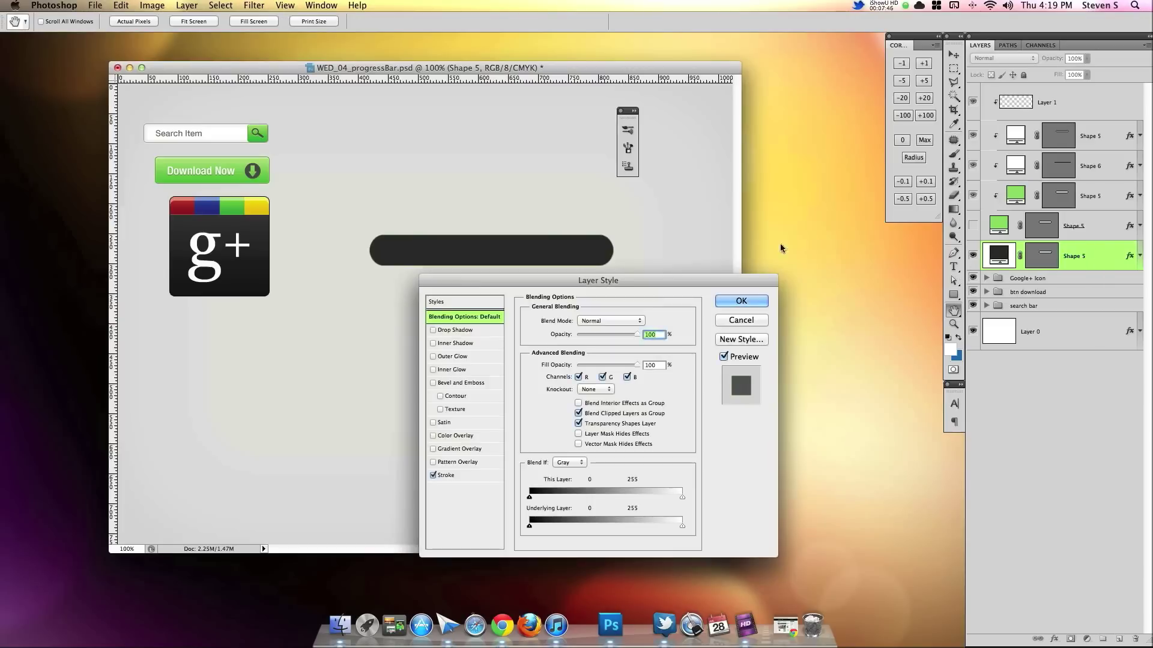
click(433, 449)
click(460, 449)
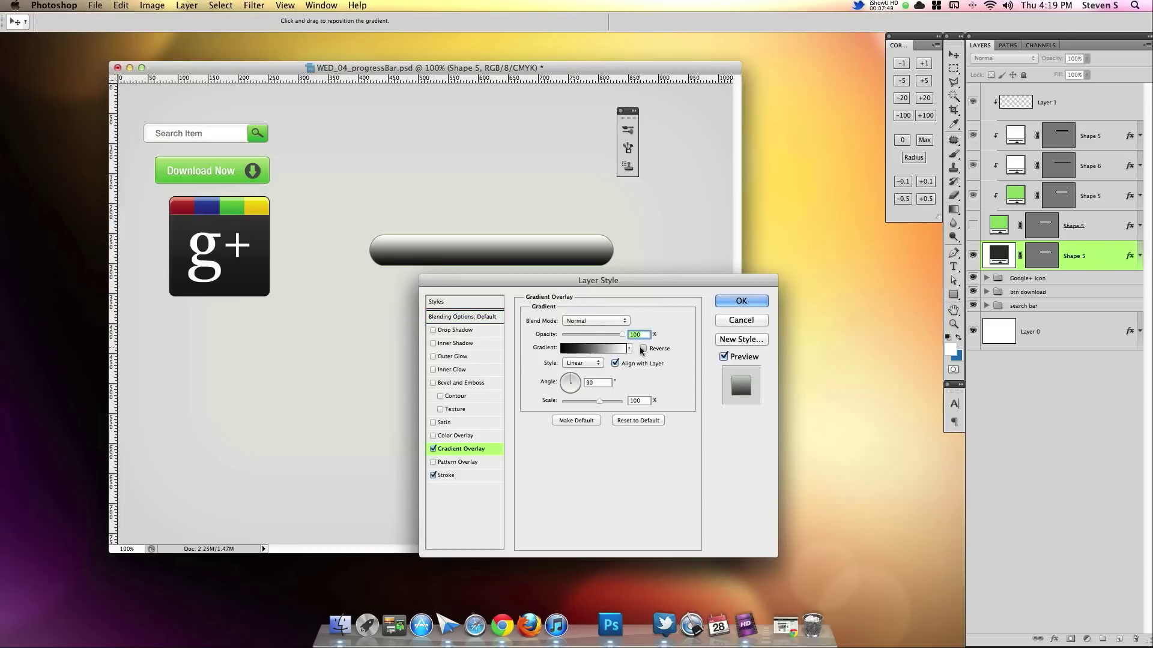
click(642, 348)
click(591, 321)
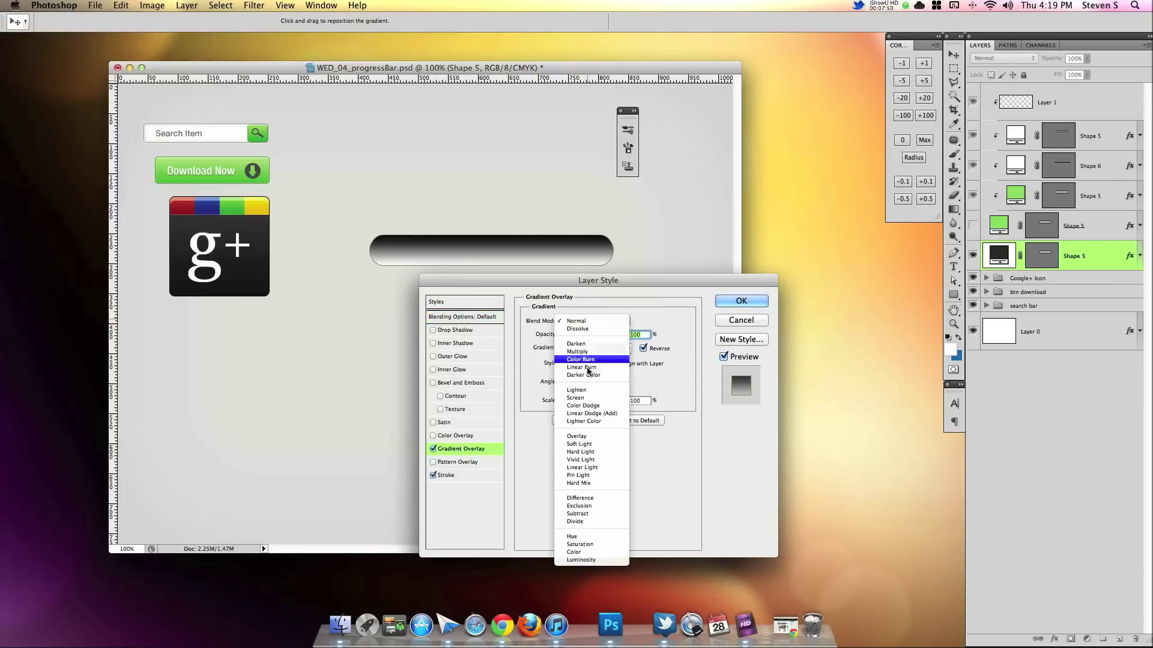
click(587, 440)
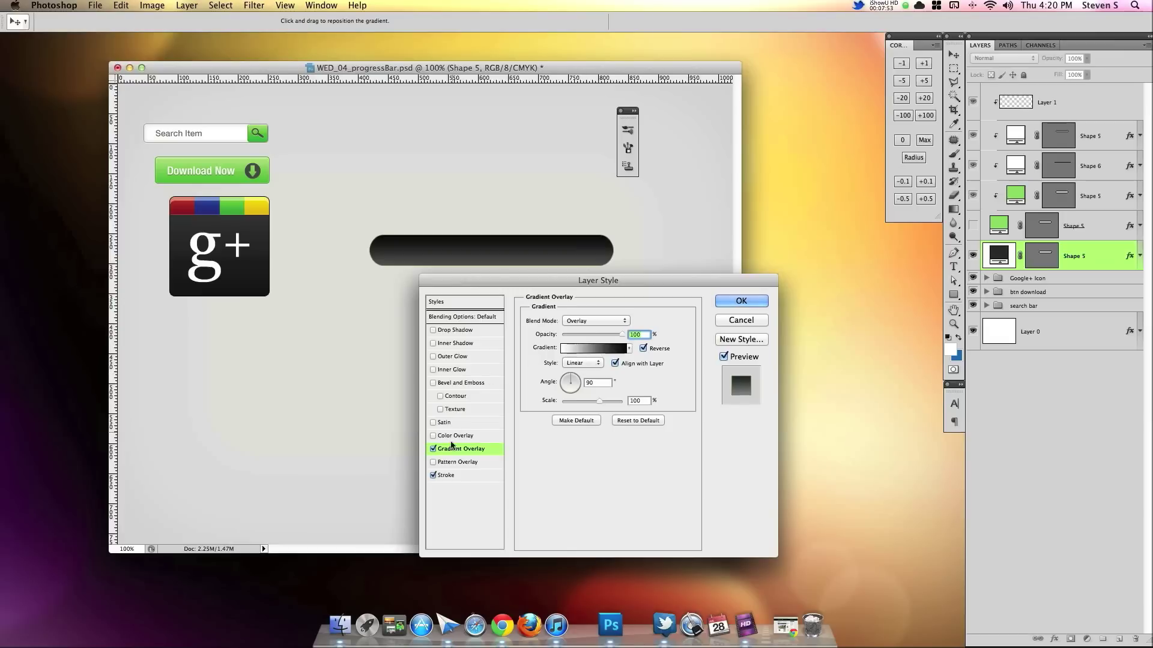
Step: Change the colour of the dark bar's outside Stroke to black
click(443, 475)
click(554, 402)
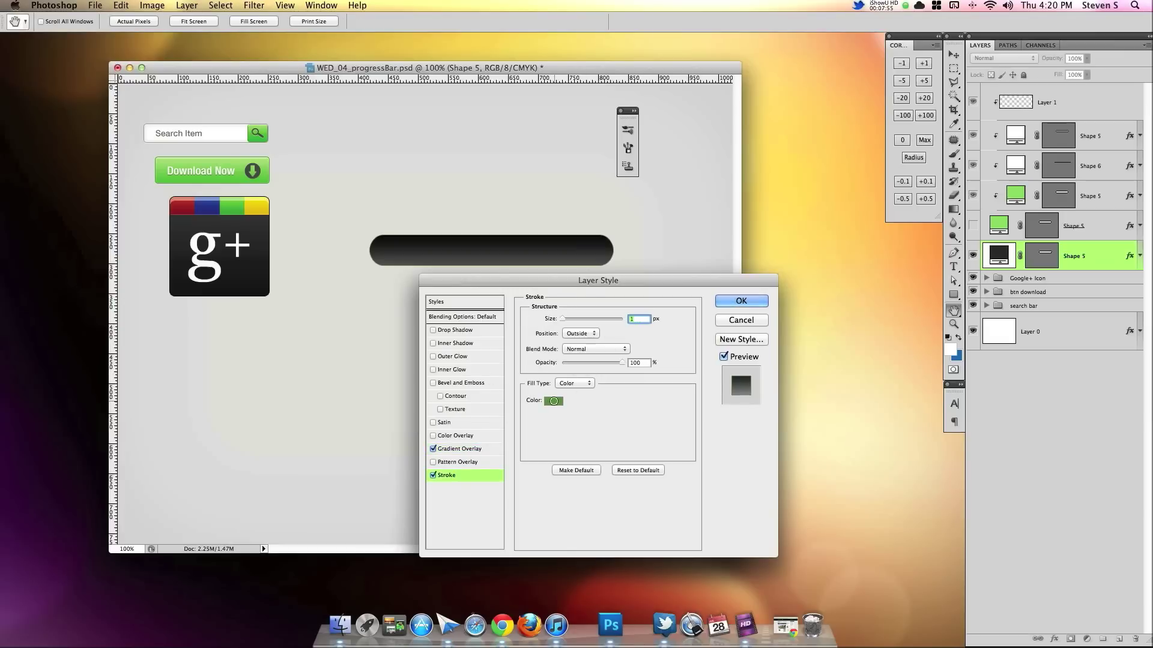
click(553, 317)
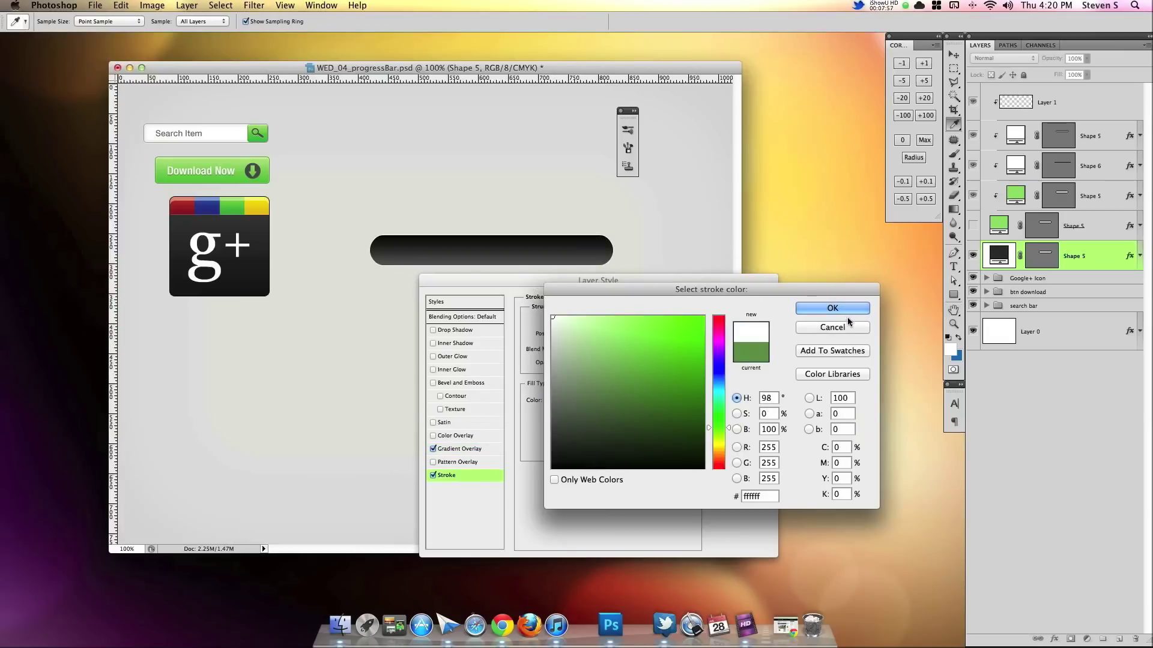
click(832, 308)
click(555, 401)
click(552, 468)
click(802, 310)
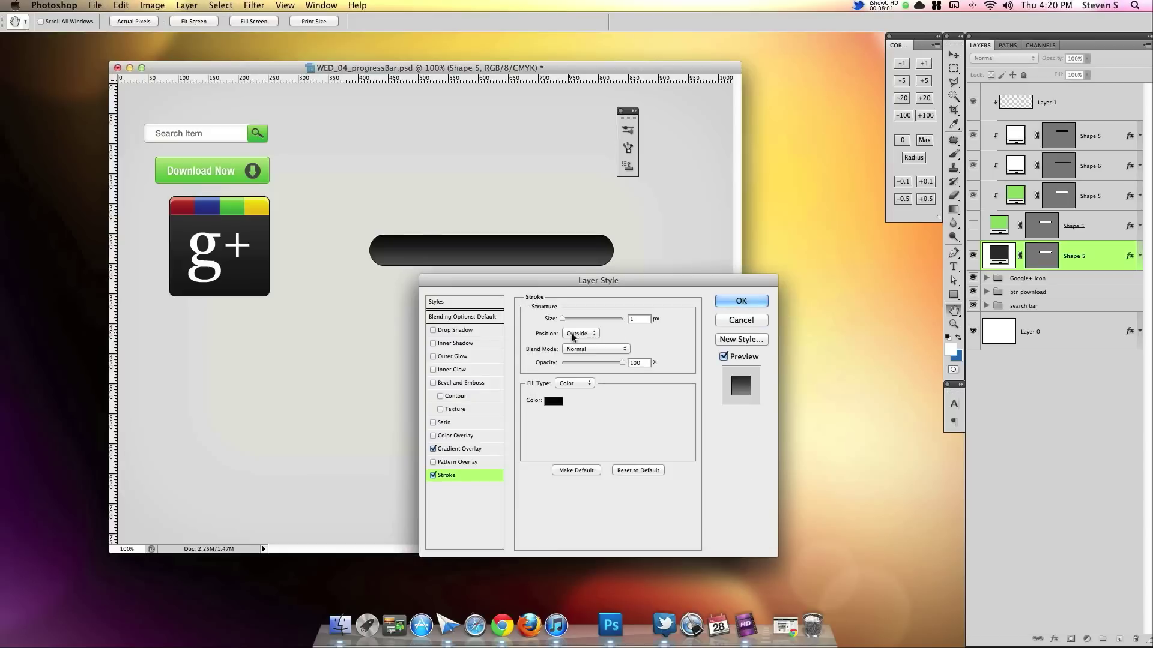
Step: Add a Drop Shadow to the dark bar with Normal blend mode and white colour
click(435, 329)
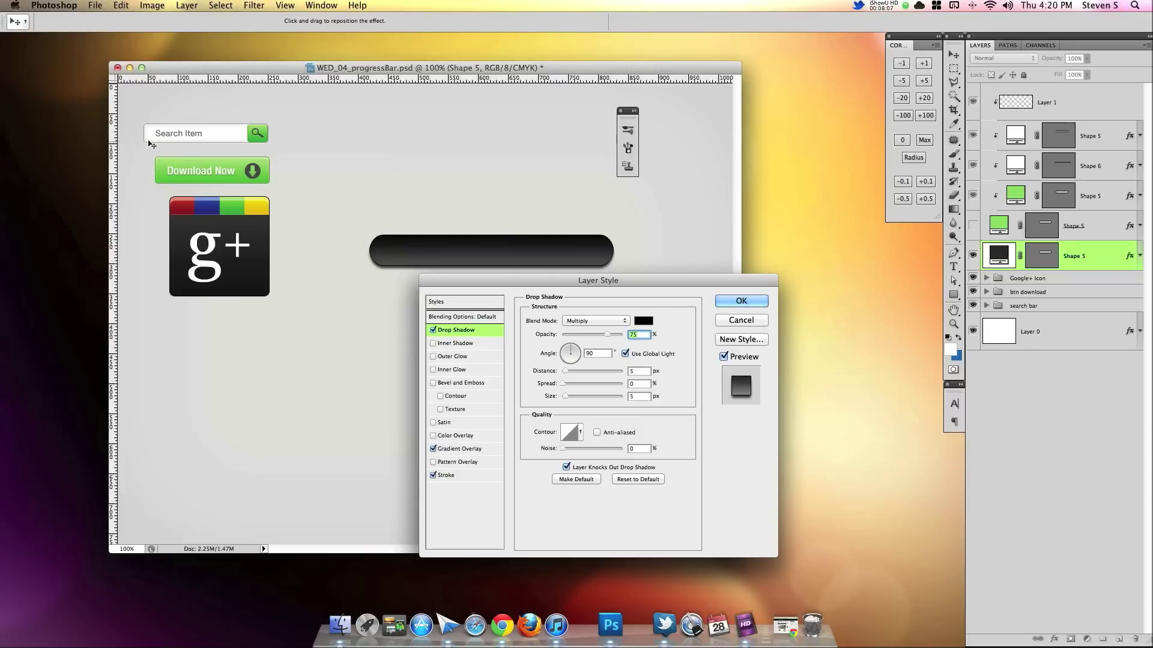
click(604, 321)
click(606, 296)
click(644, 321)
click(552, 317)
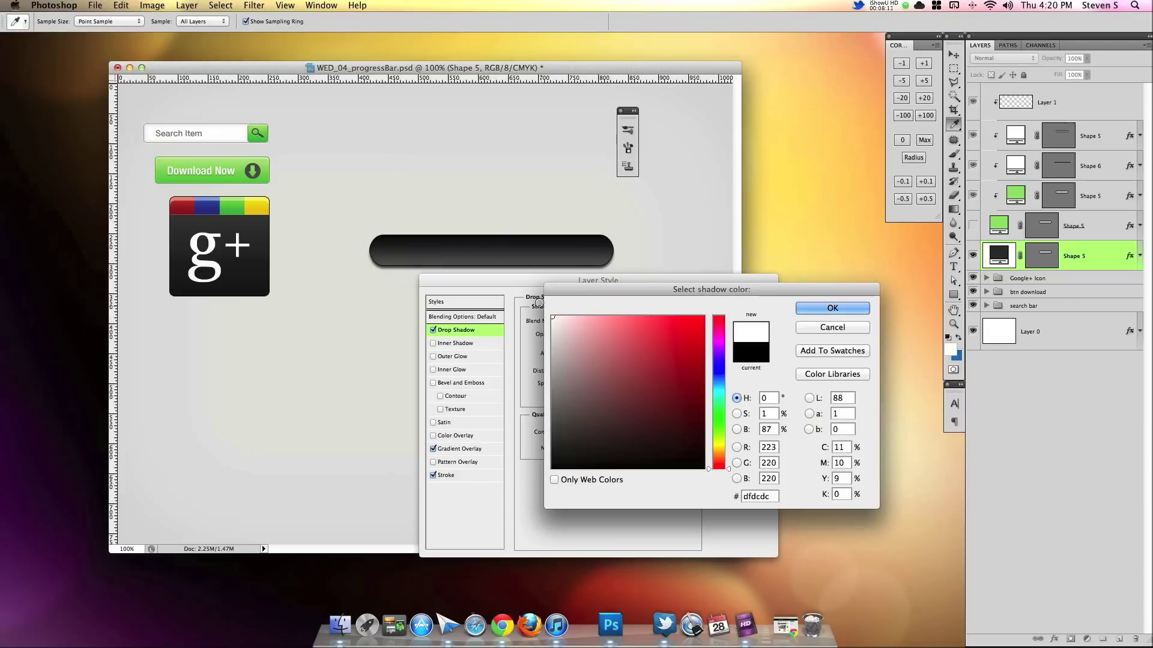
click(833, 308)
Step: Set the dark bar's Drop Shadow to 100% spread, 1 px distance and 1 px size
drag(582, 383, 647, 390)
key(shift+Tab)
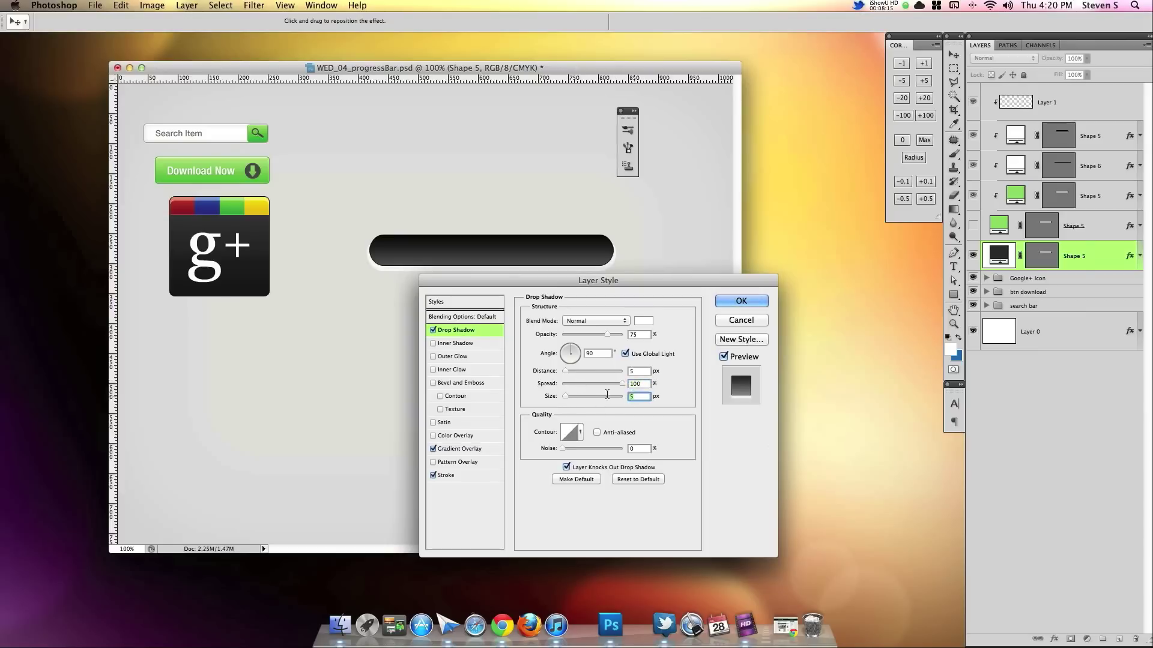
text(1)
key(Tab)
key(Tab)
text(1)
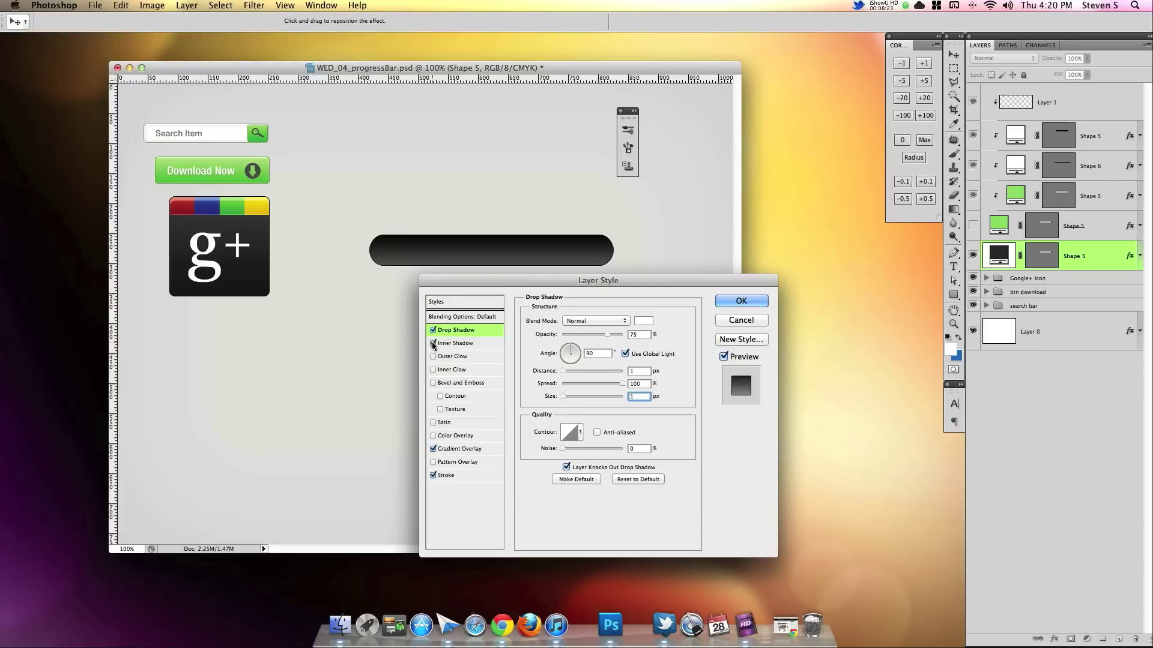
Step: Add a white Inner Shadow to the dark bar with Normal blend mode and 57% opacity
click(455, 344)
click(606, 321)
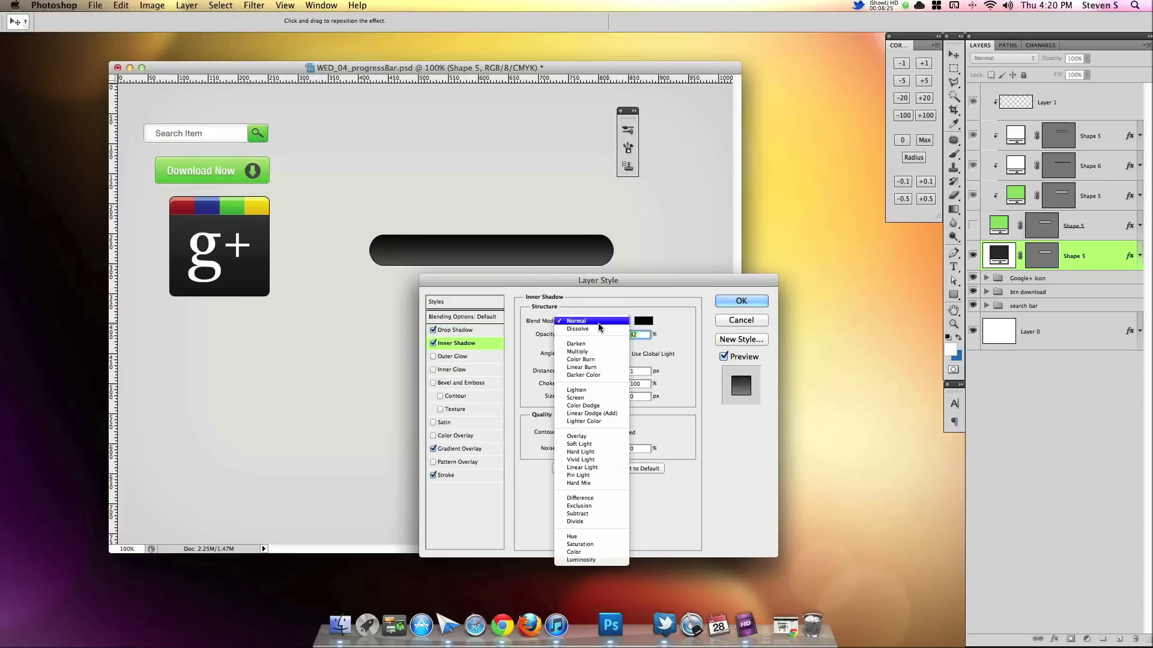
click(597, 321)
click(643, 321)
click(553, 317)
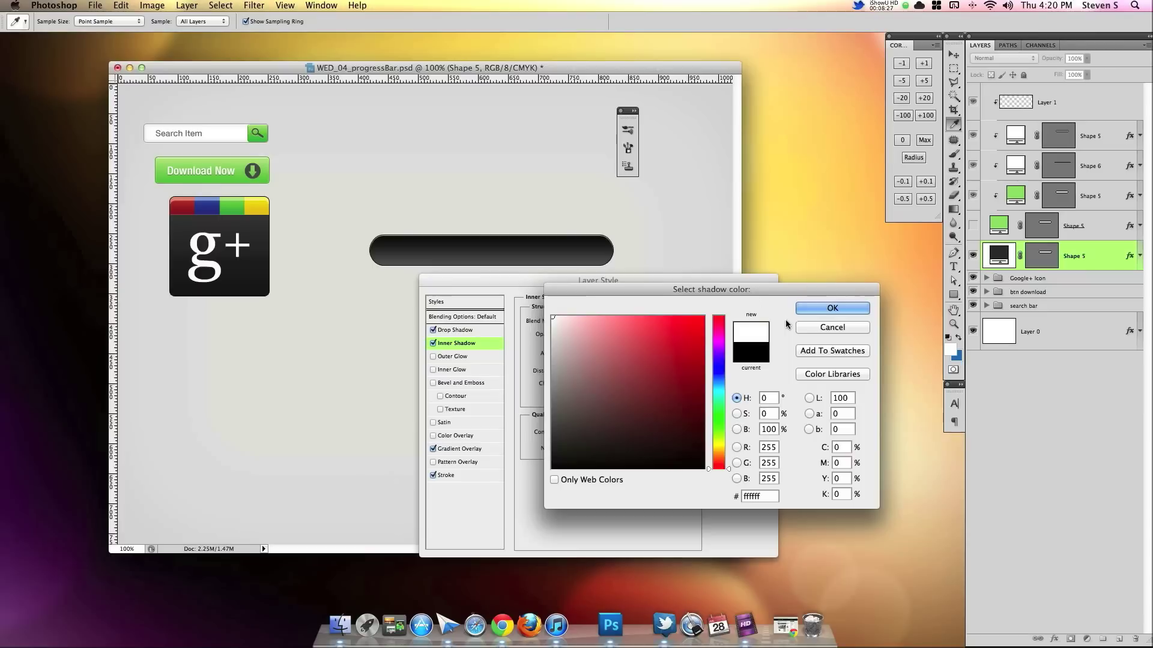
click(832, 308)
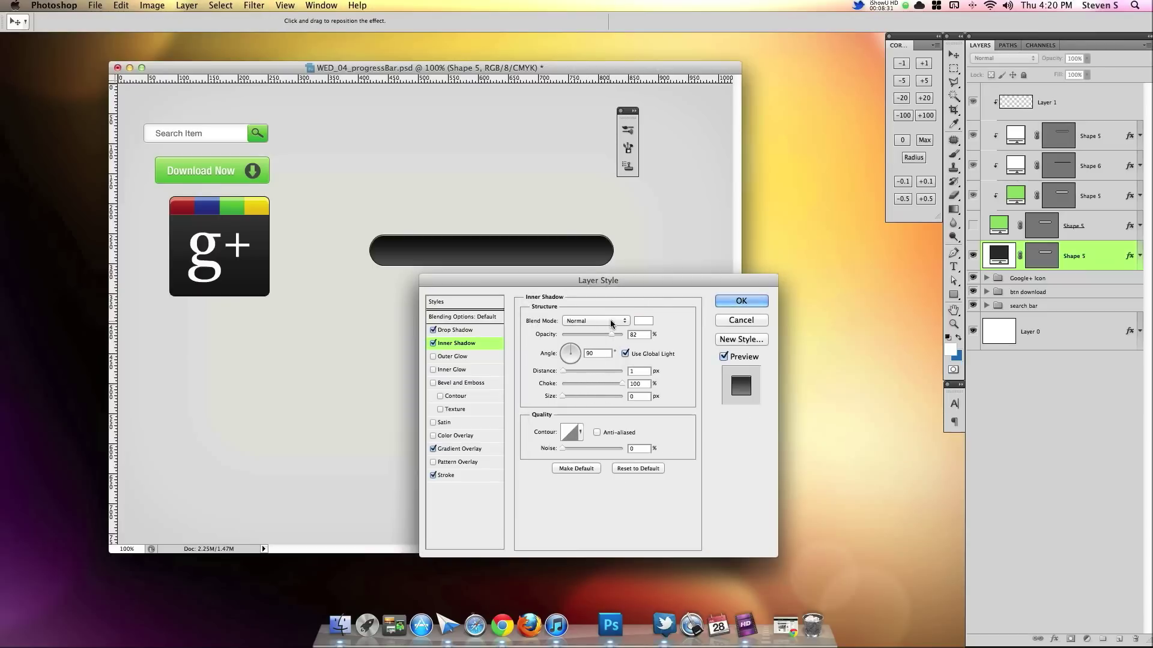
drag(611, 334, 596, 335)
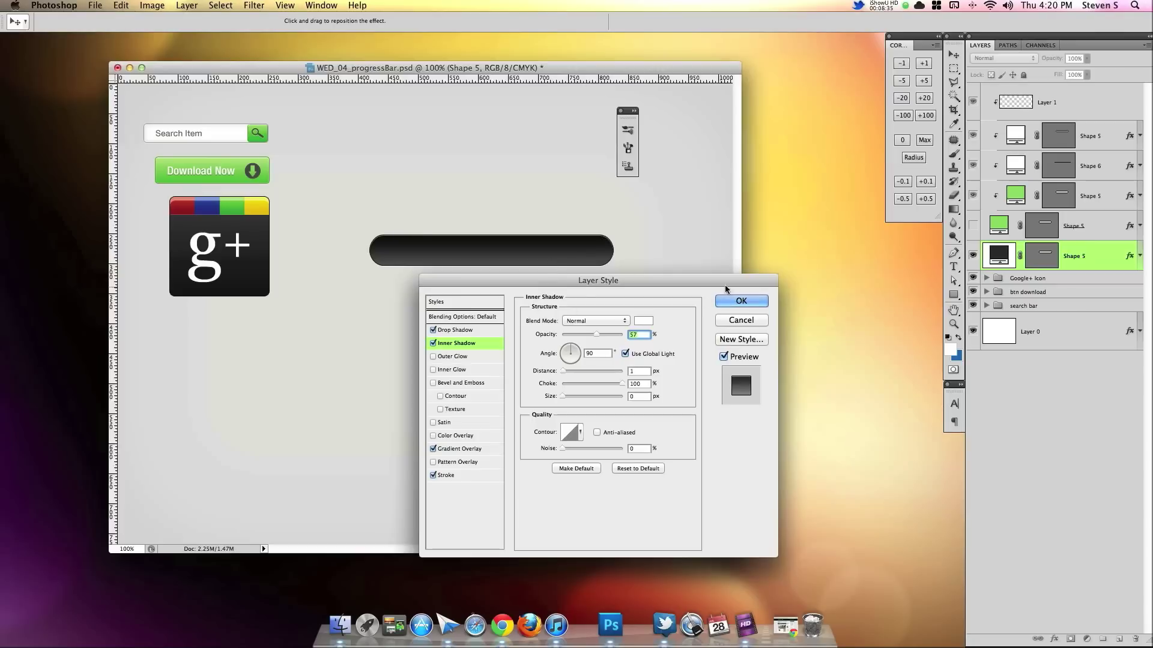
Step: Scale the dark bar's Gradient Overlay to 121%, shift the gradient slightly upward, and accept the layer style
click(471, 450)
drag(601, 401, 610, 403)
drag(607, 263, 606, 259)
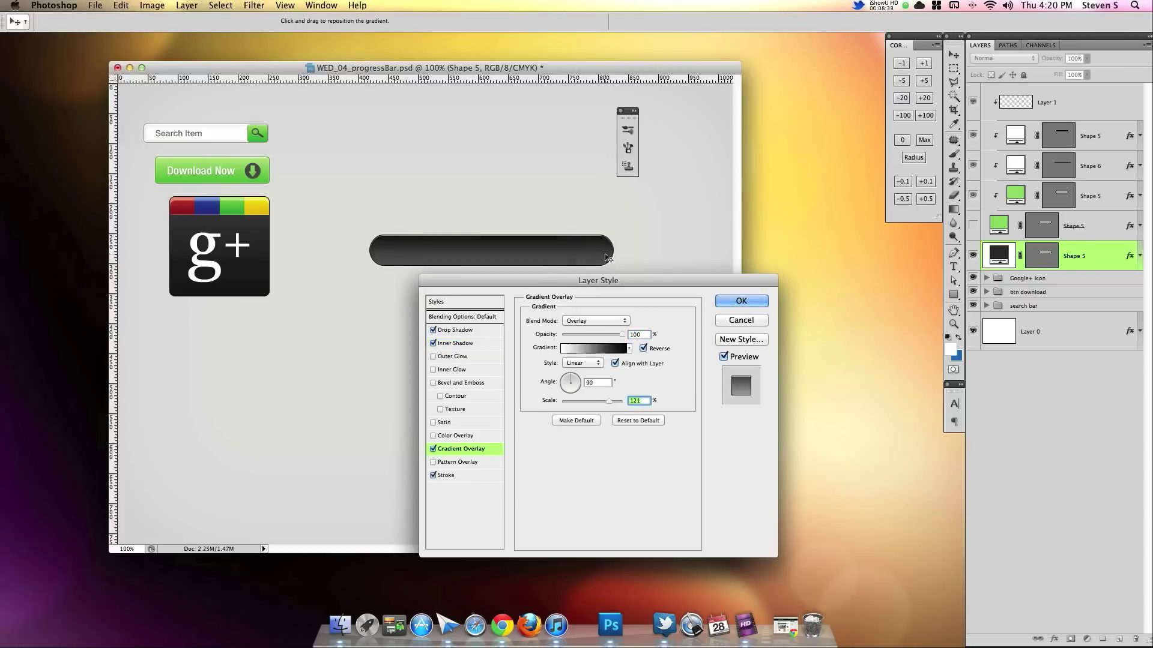
key(Return)
Step: Show the green base bar again and save the document
click(973, 226)
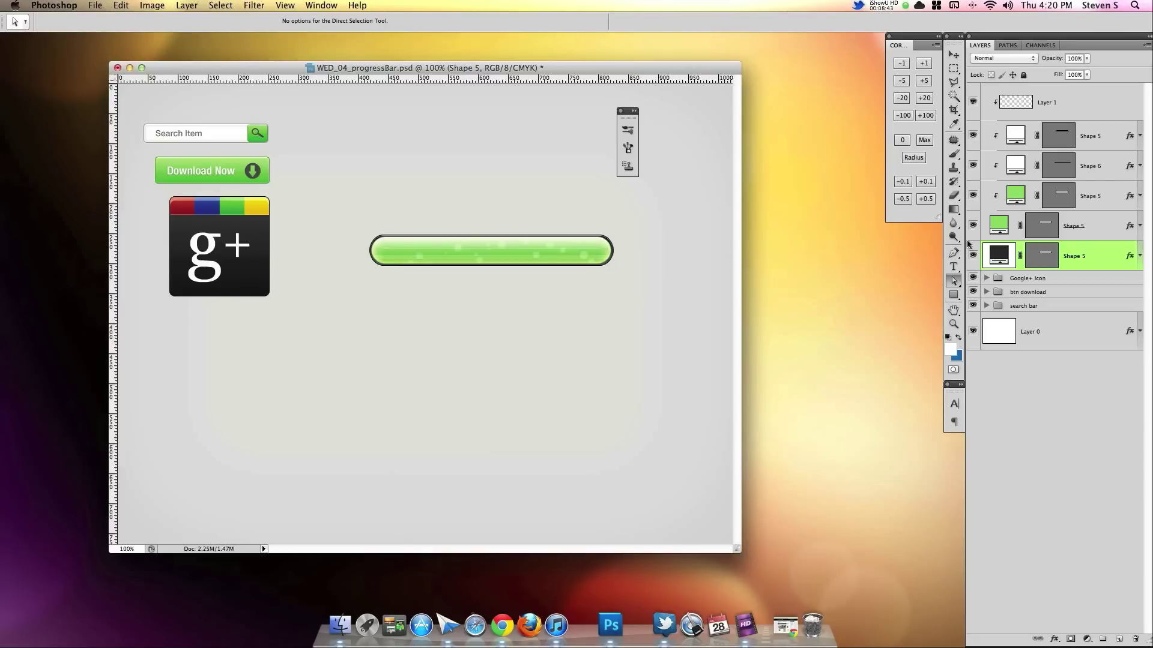
click(1062, 329)
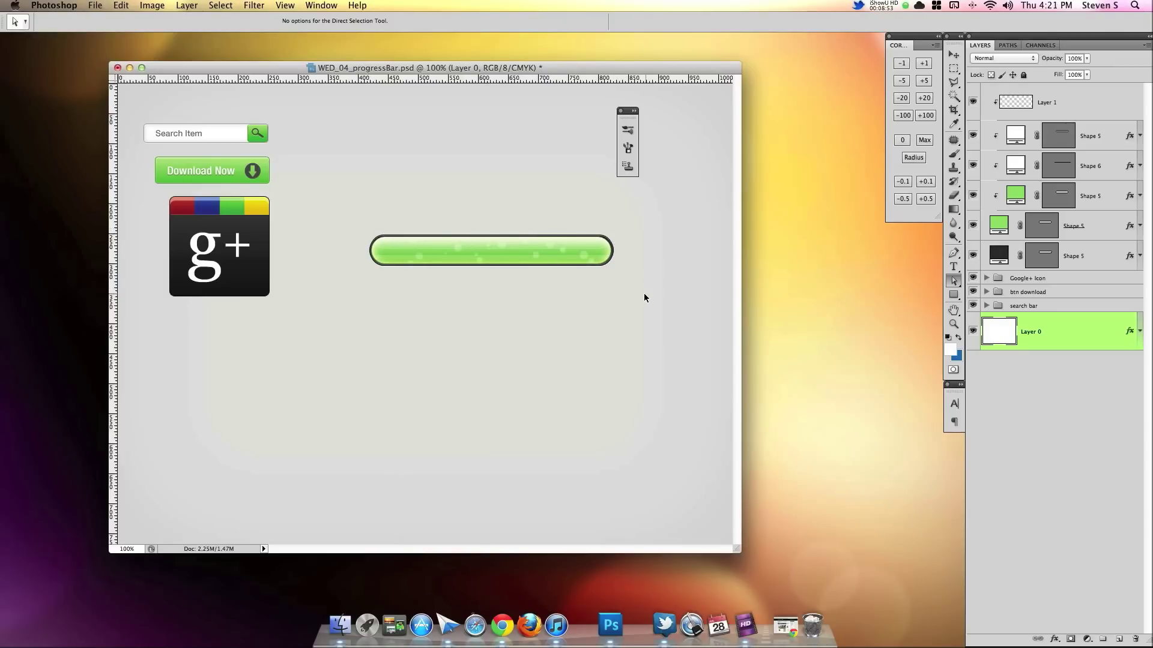
key(super+s)
Step: Group the green bar with its clipped layers, name the group "full", and duplicate the group
click(1094, 231)
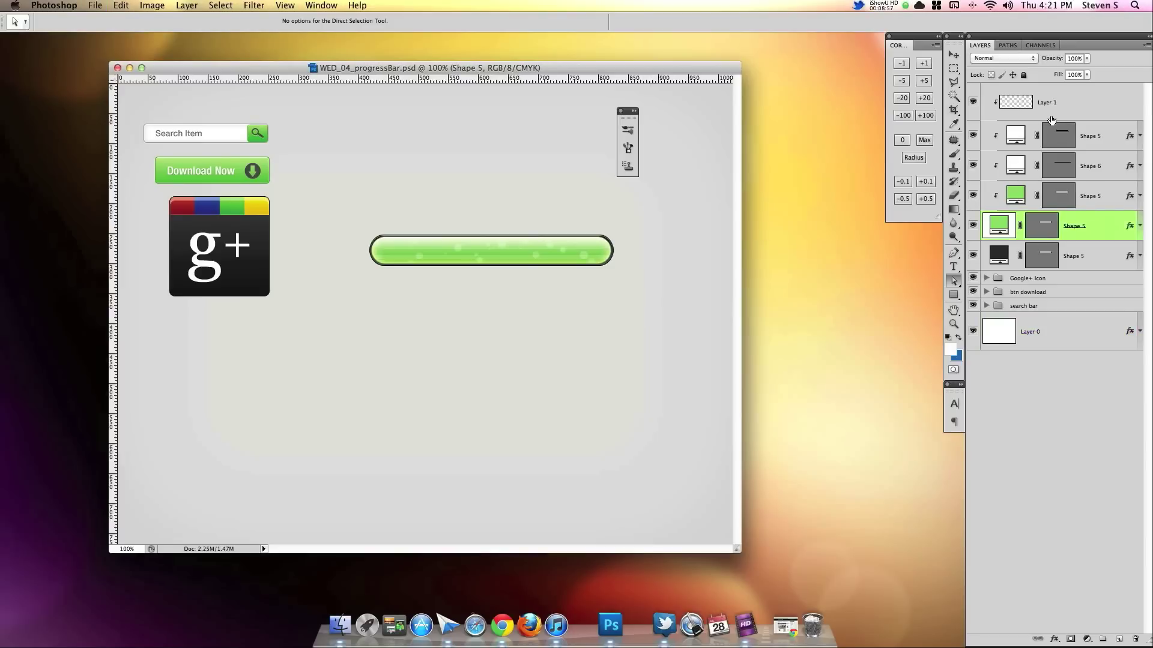
shift+click(1094, 110)
key(super+g)
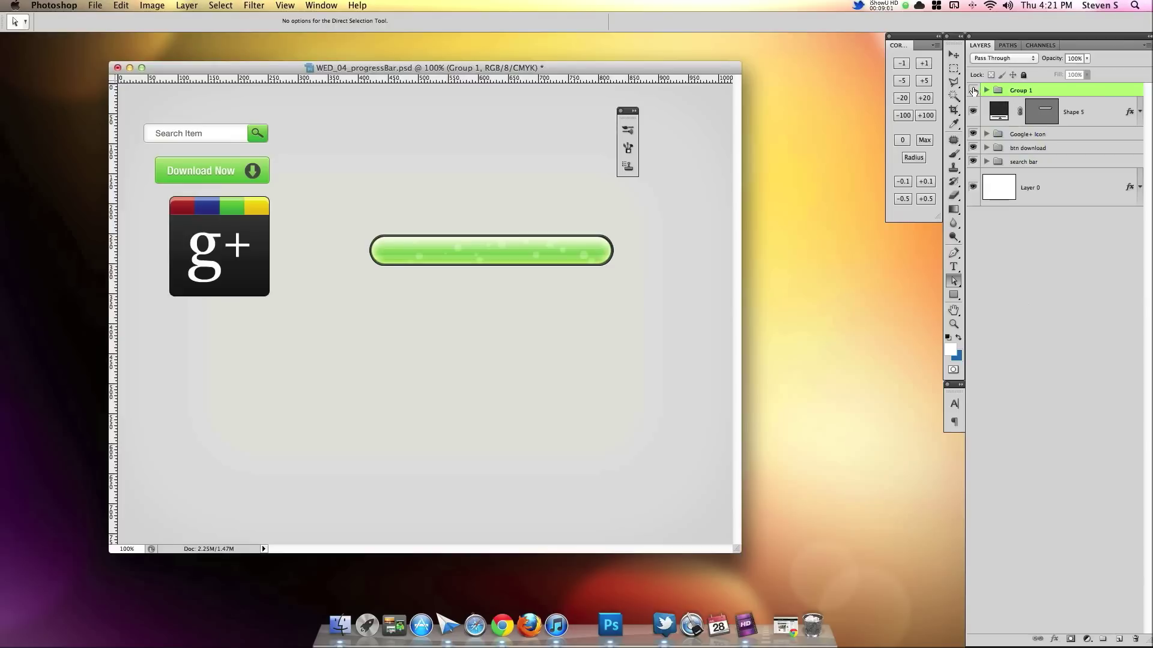
double_click(1032, 91)
text(full)
key(Return)
drag(1072, 90, 1118, 639)
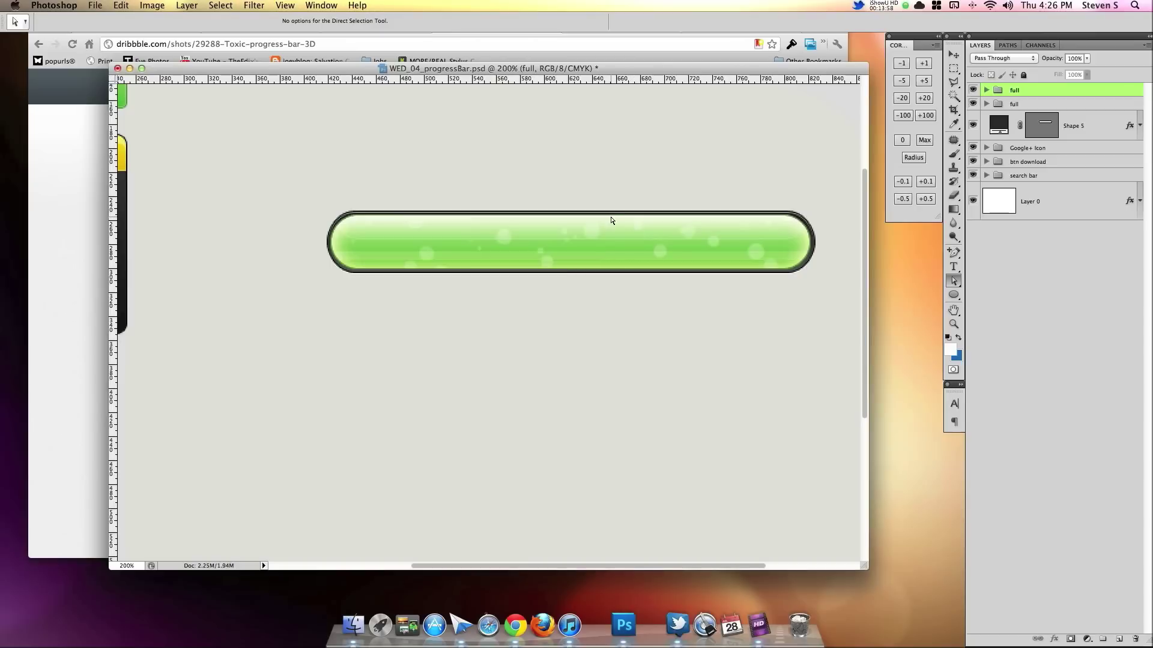
Step: Expand the upper "full" group and add a new empty layer above its dots layer
click(986, 90)
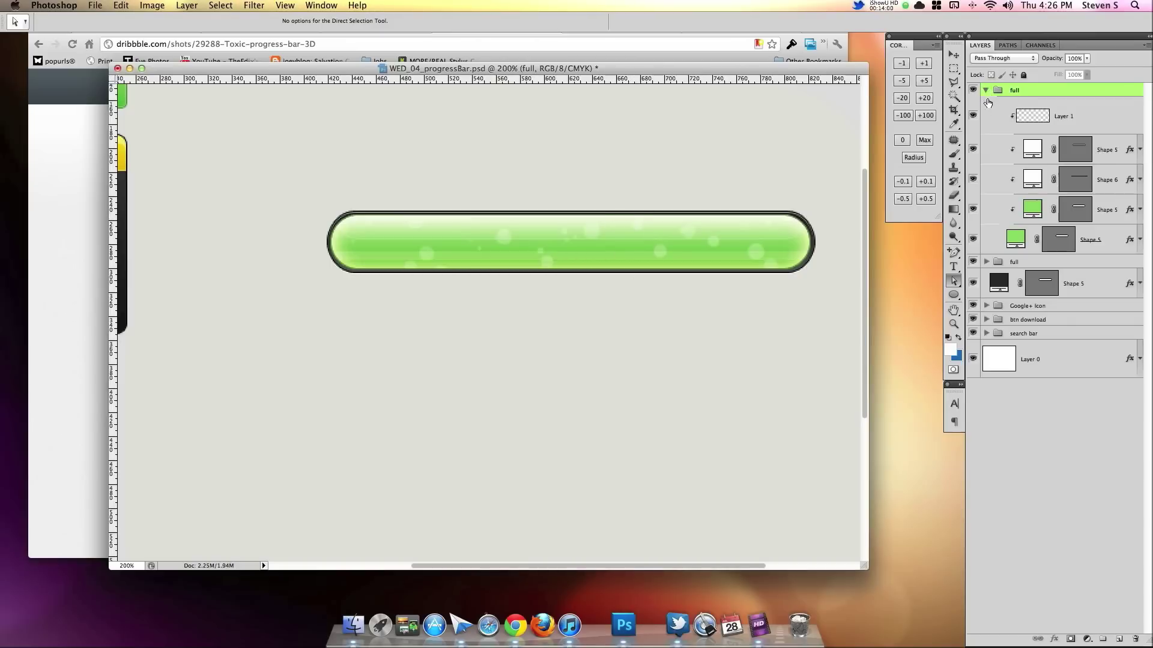
click(974, 240)
click(1061, 244)
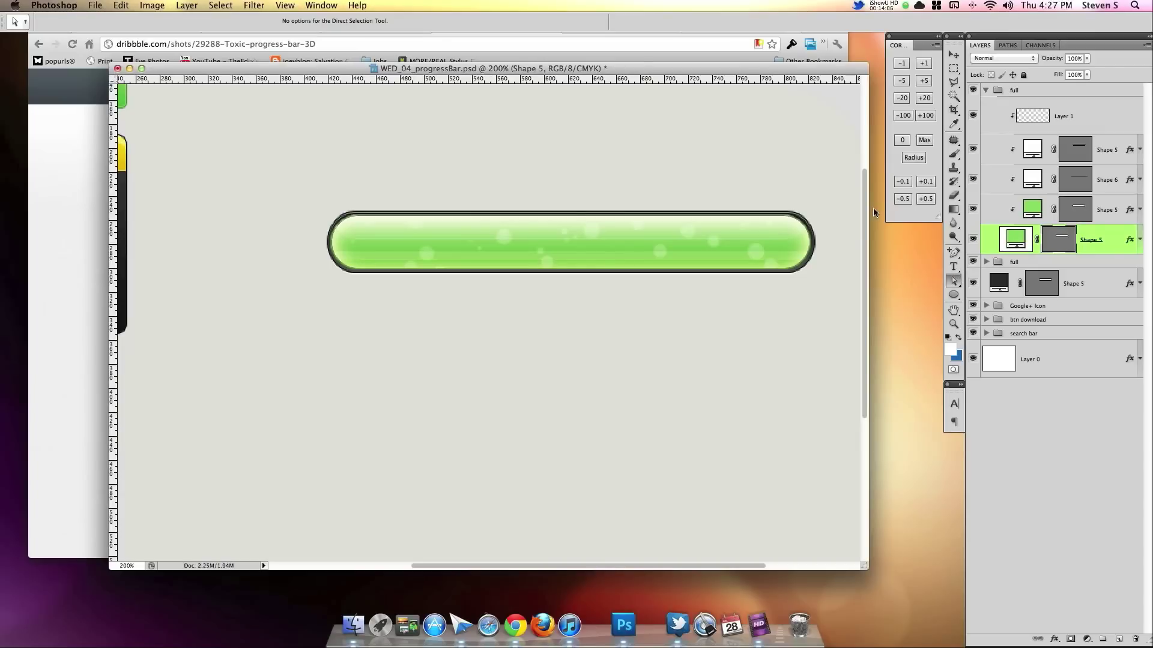
key(super+plus)
key(super+plus)
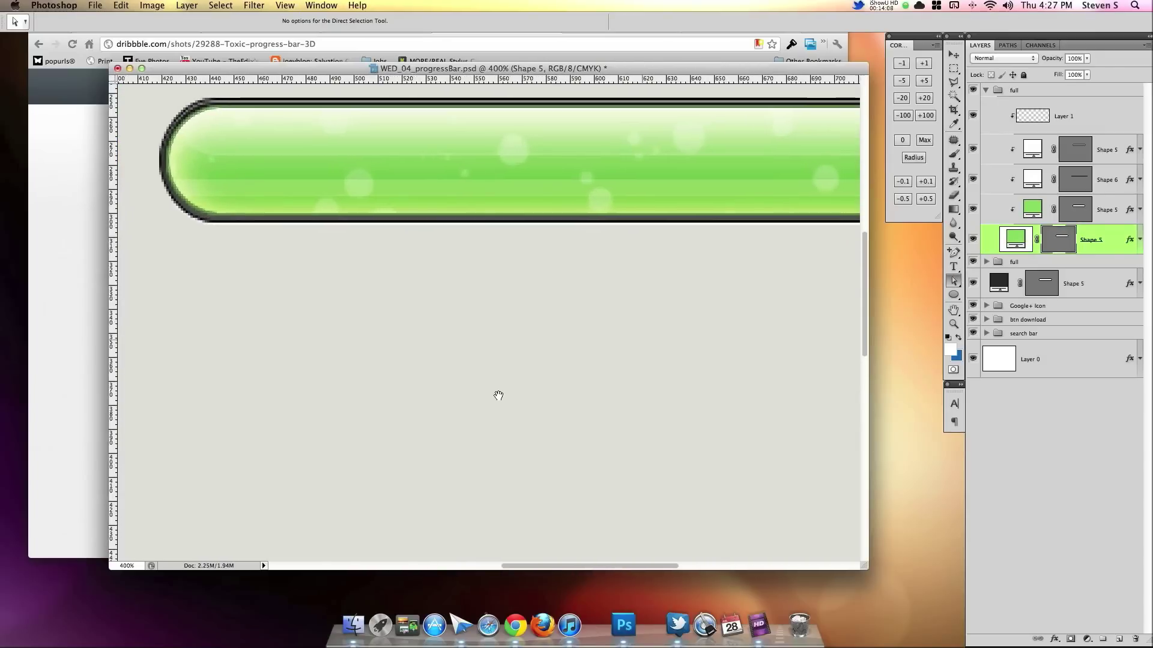
scroll(499, 396, right, 5)
scroll(499, 395, up, 4)
key(super+minus)
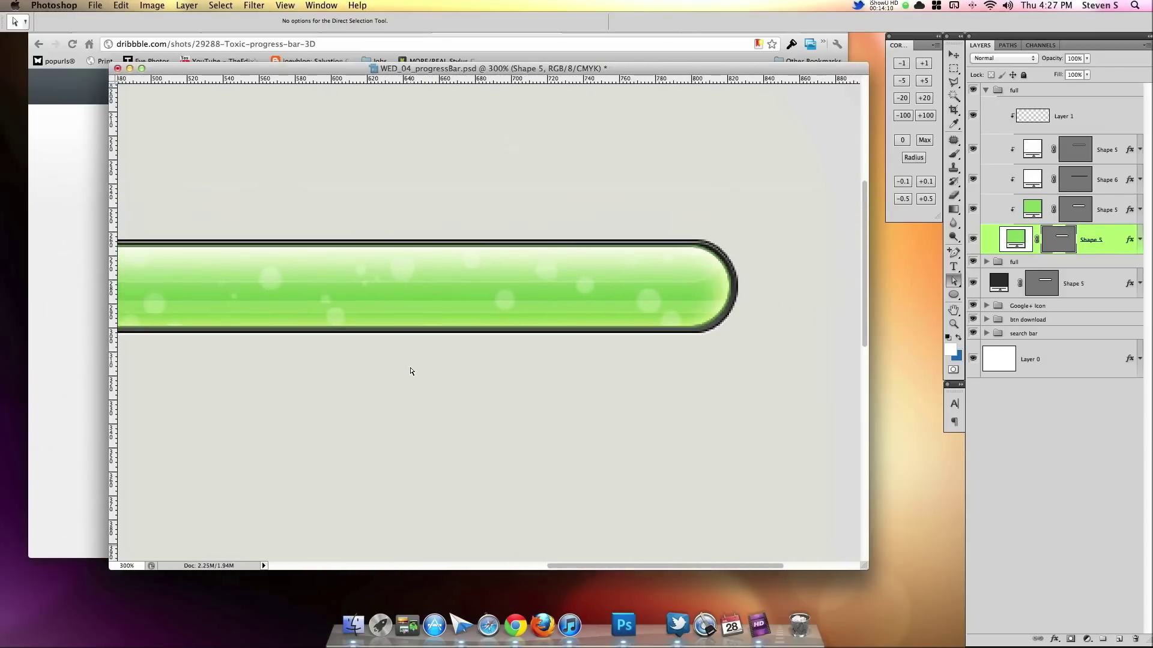
click(1091, 118)
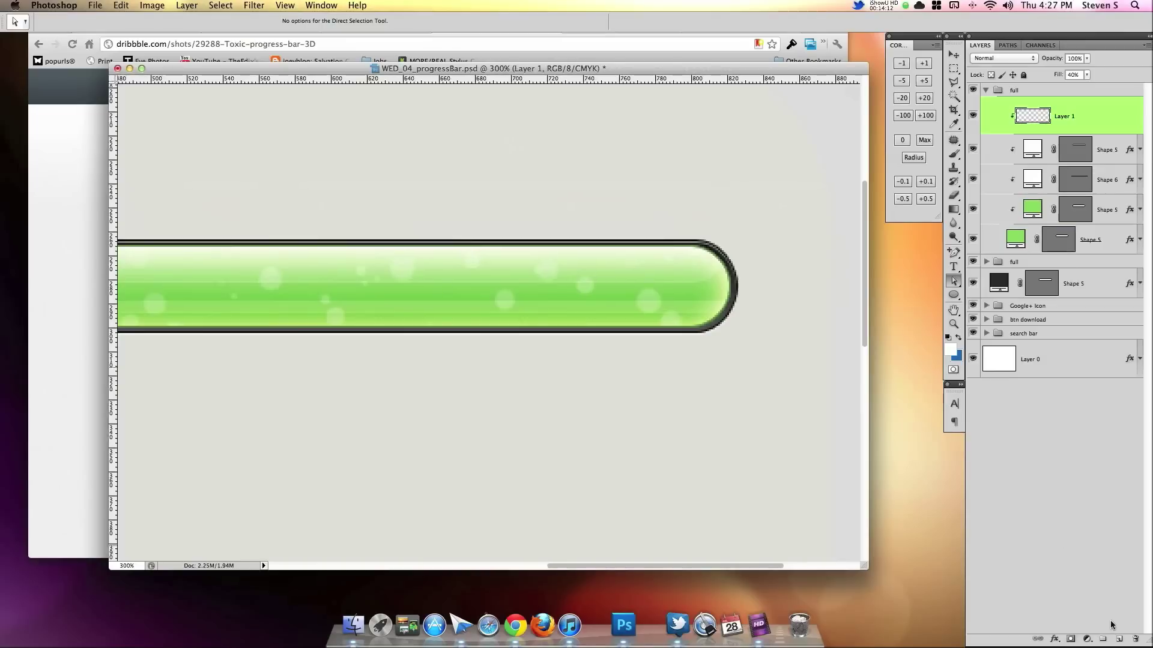
click(1119, 640)
Step: Draw a narrow vertical white ellipse about 13 px wide across the full height of the green bar
click(953, 295)
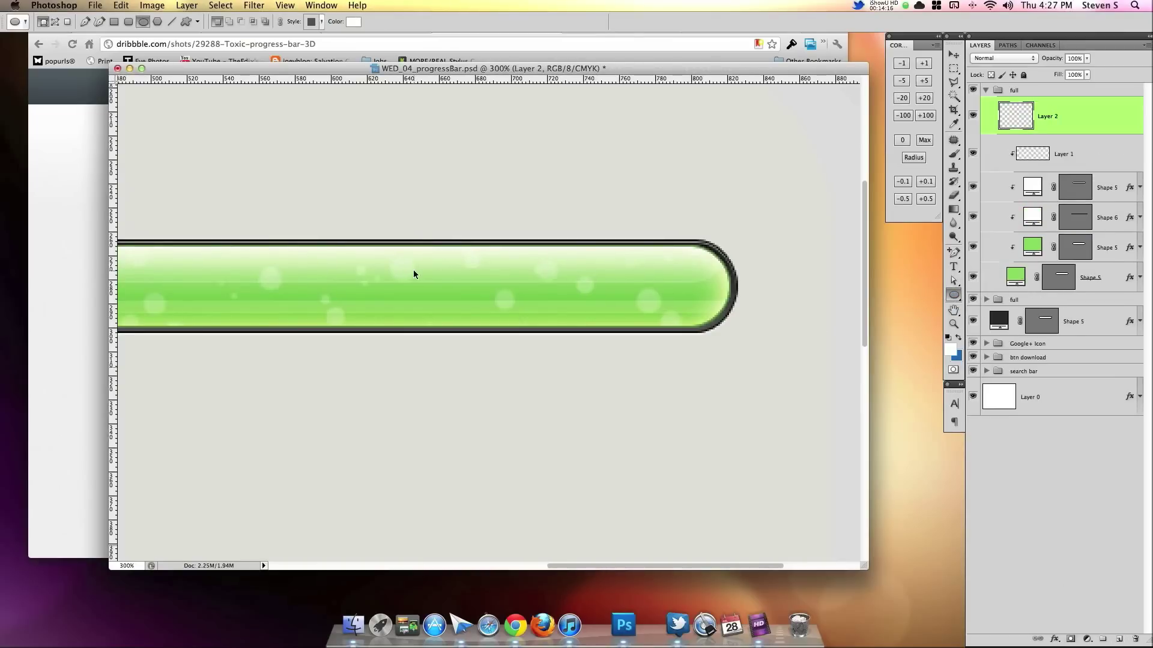
key(super+plus)
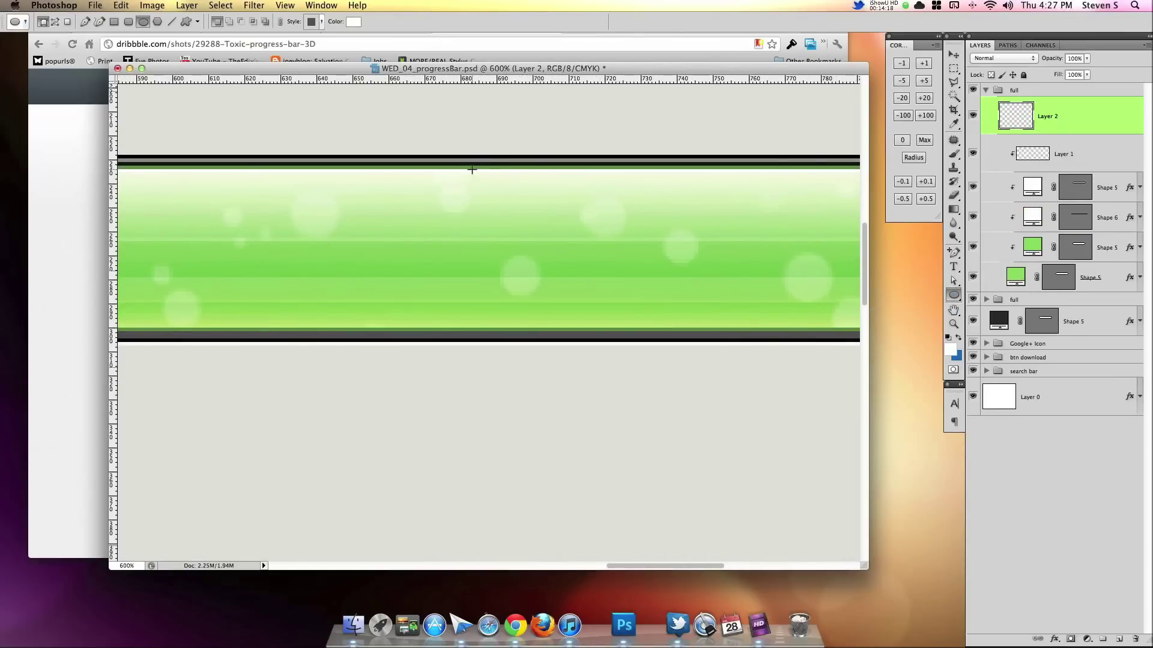
drag(473, 170, 520, 327)
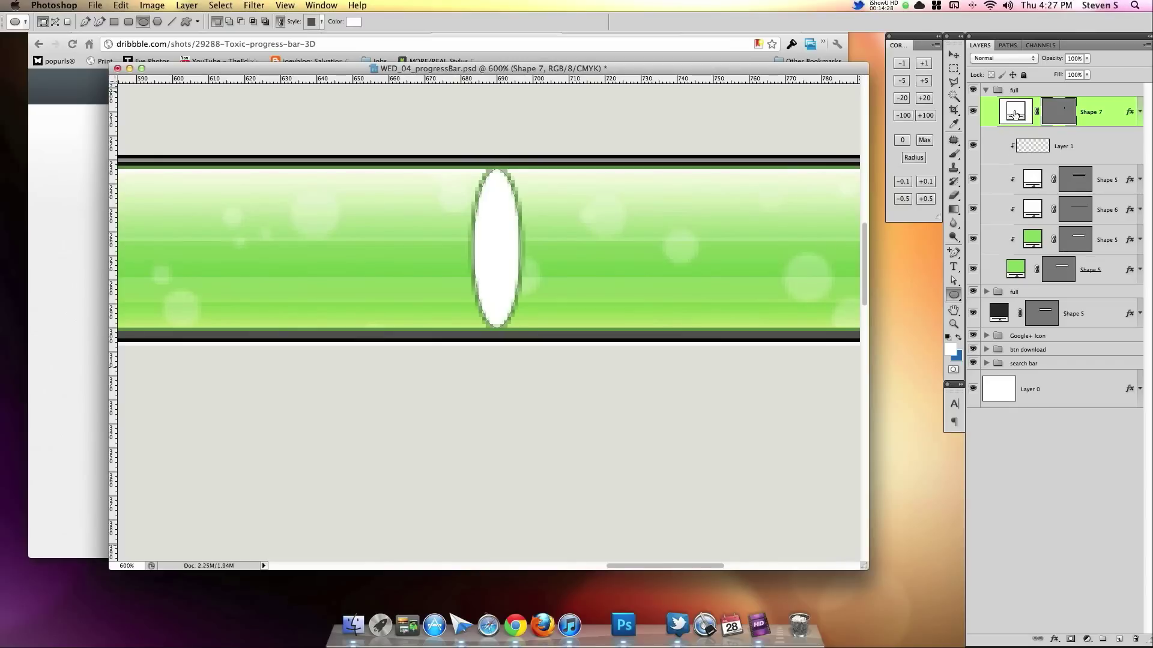
Step: Set the white ellipse's fill to 40% and change its stroke colour to a pale green
drag(1057, 78, 1023, 76)
double_click(1098, 118)
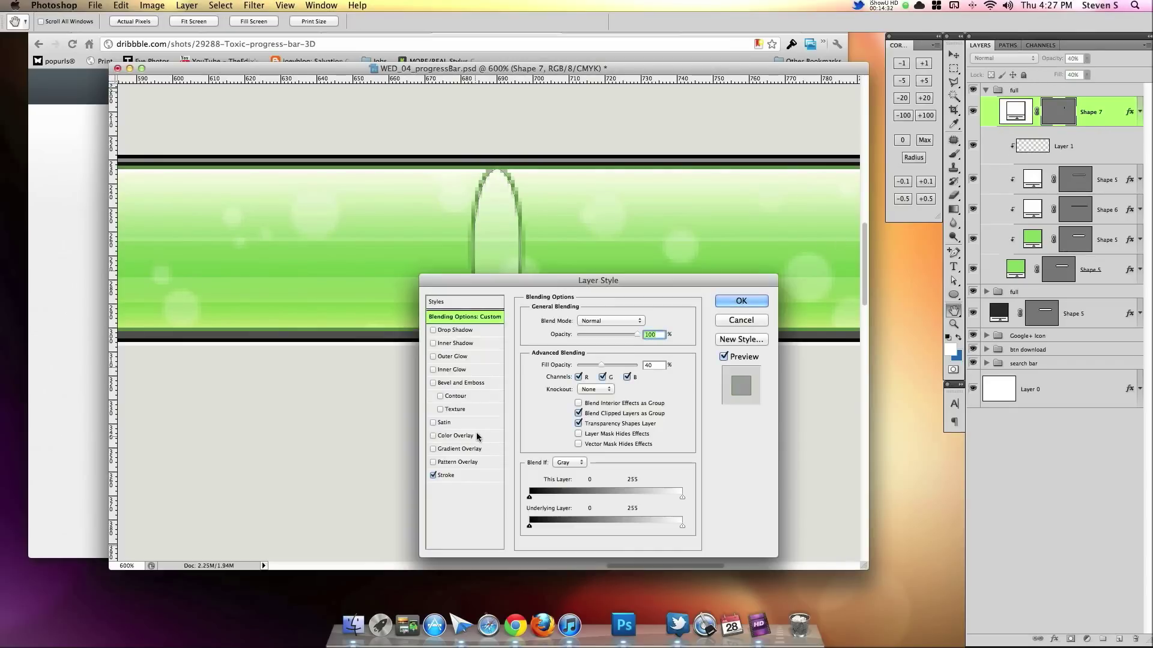
click(447, 476)
click(551, 399)
click(542, 318)
drag(570, 334, 564, 318)
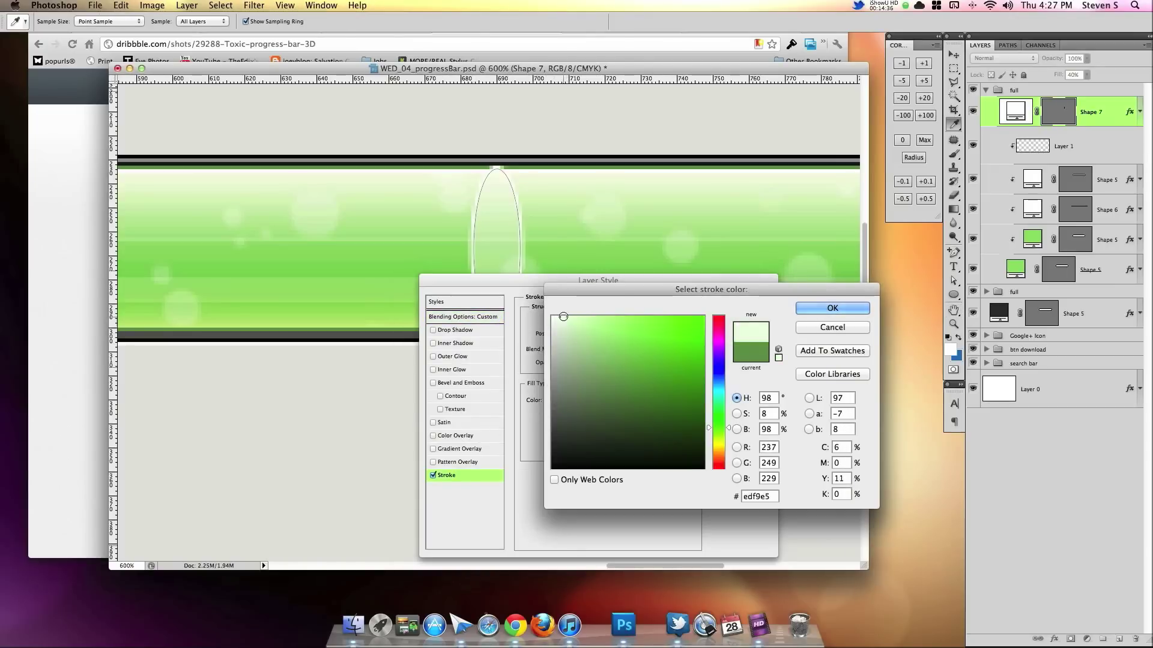
click(852, 308)
drag(619, 279, 765, 257)
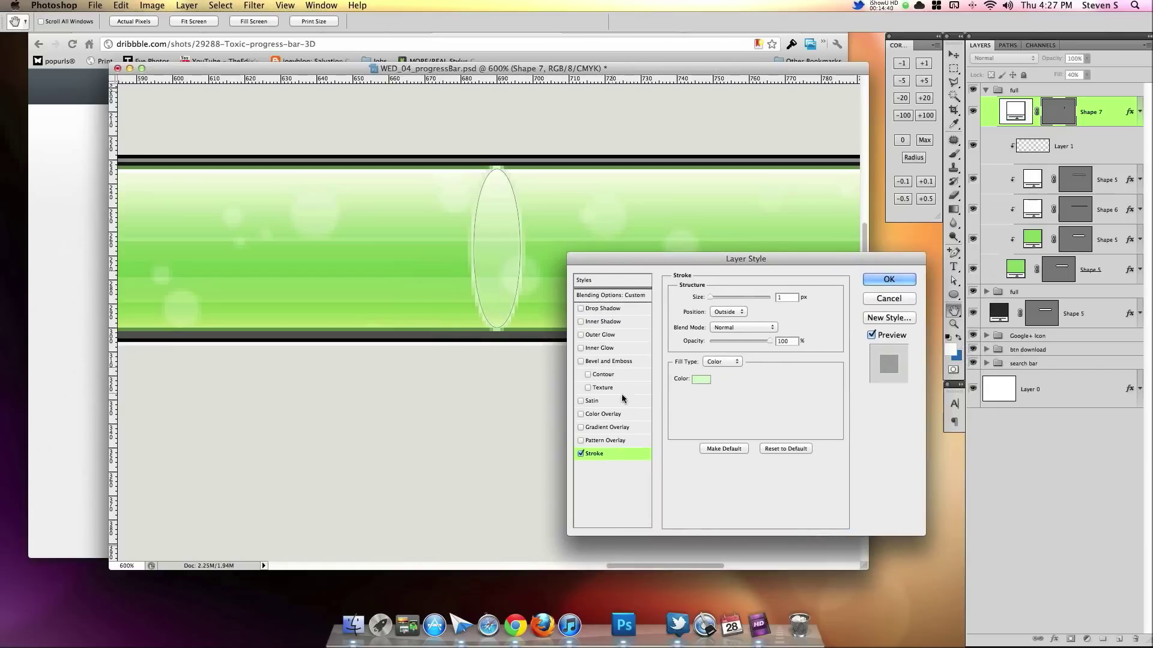
click(888, 280)
Step: Recolour the ellipse black and set its fill to 23%
double_click(1015, 112)
drag(558, 336, 541, 474)
click(832, 308)
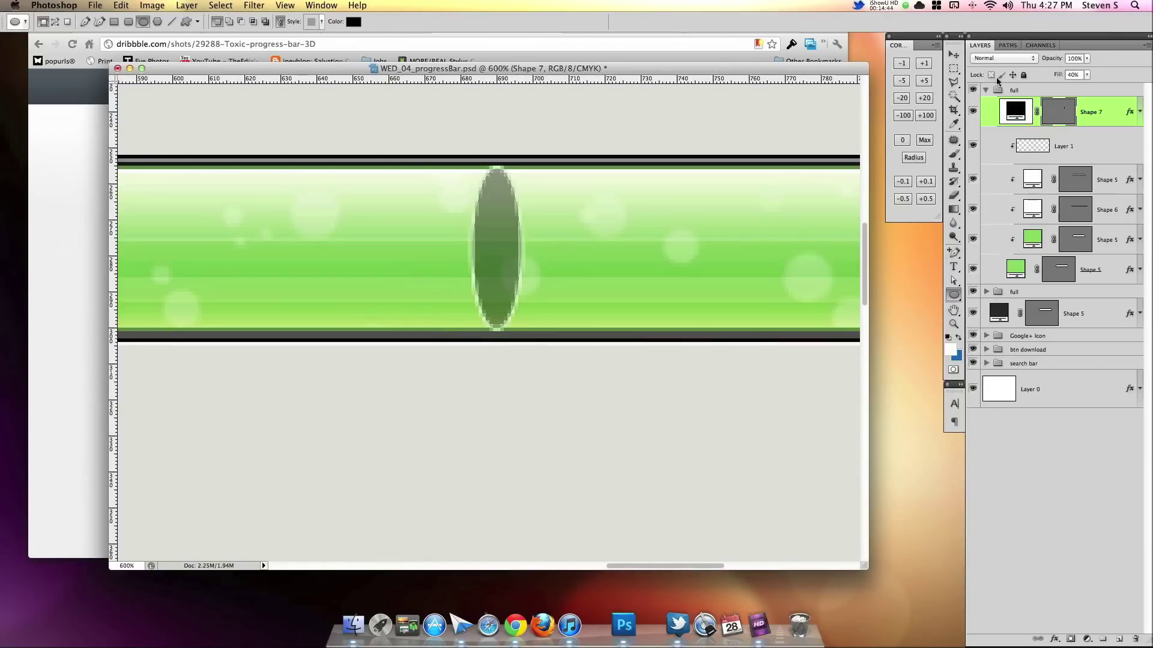
drag(1051, 77, 1047, 76)
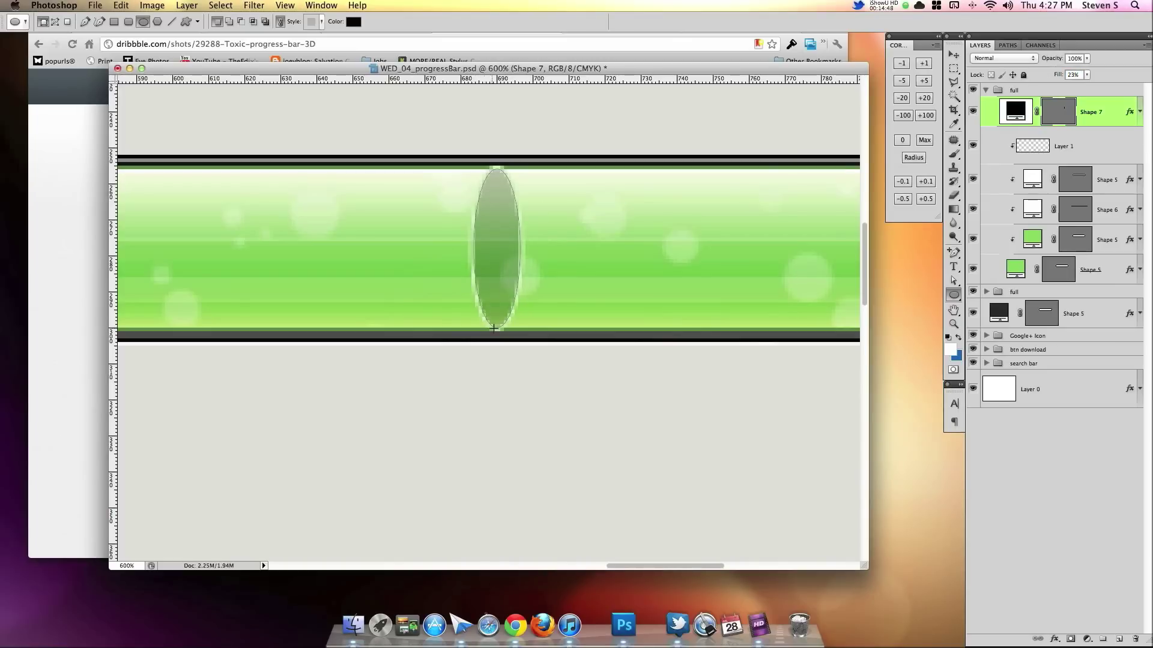
Step: With the Pen tool and the green base bar's layer selected, trace a curved path along the right edge of the ellipse
key(super+minus)
drag(569, 265, 524, 283)
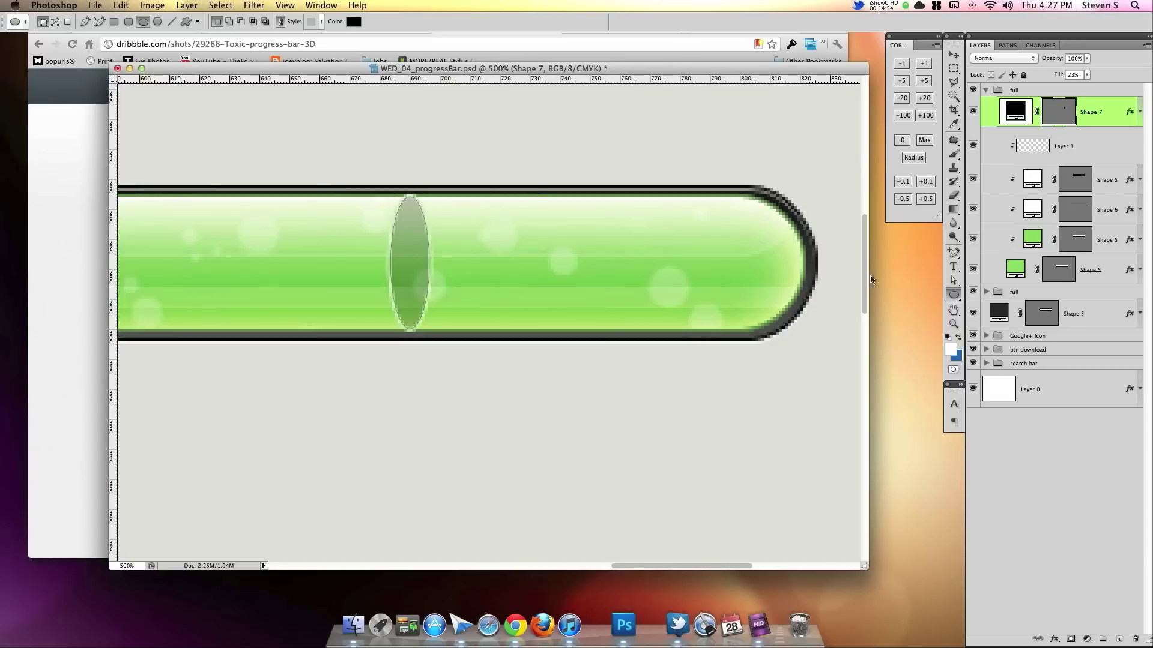
click(1056, 272)
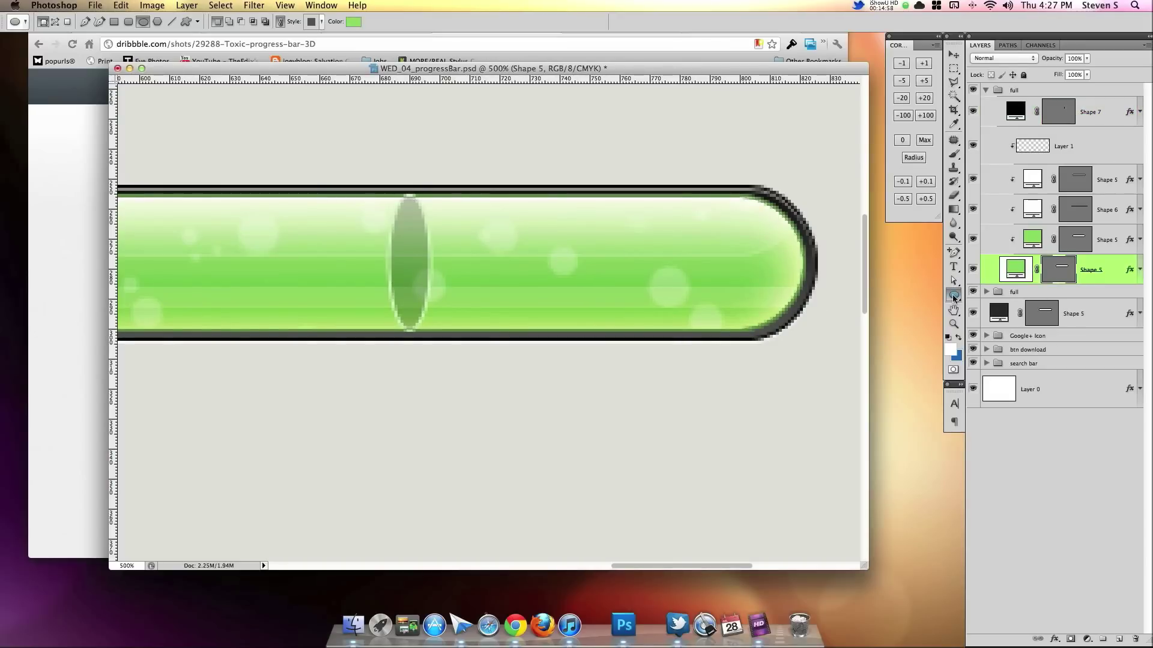
click(954, 254)
click(955, 254)
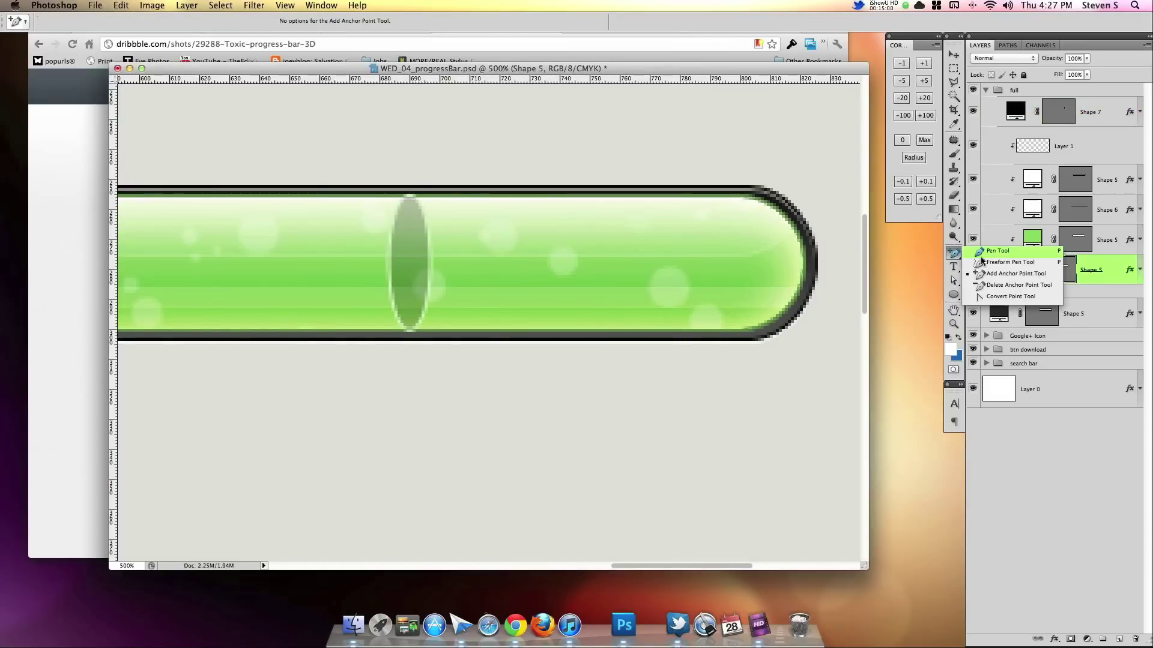
click(990, 251)
key(super+equal)
key(super+equal)
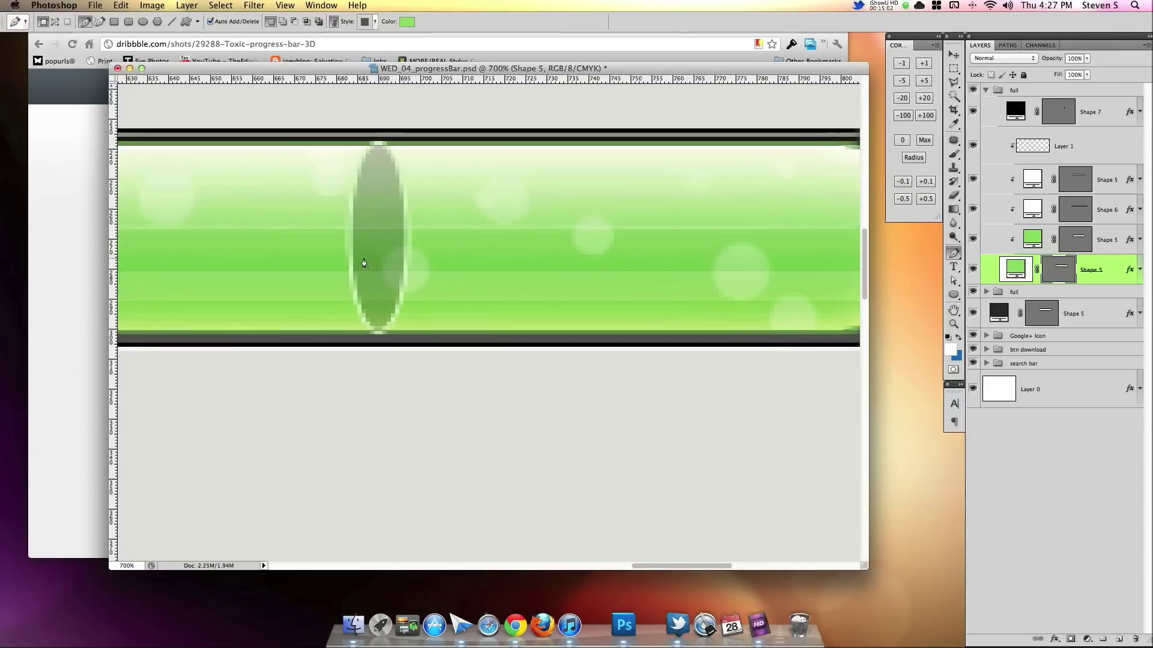
click(379, 139)
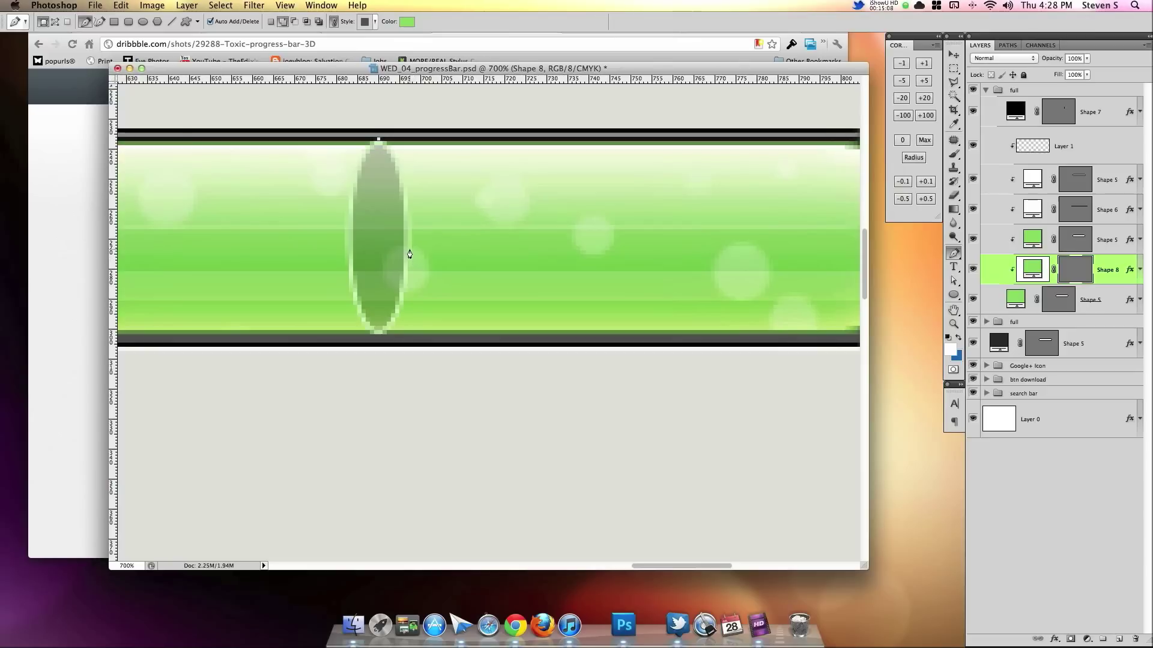
drag(410, 247, 404, 343)
click(409, 248)
drag(380, 337, 345, 367)
Step: Extend the pen path around the rounded right end of the bar and close it at the ellipse's top
key(super+minus)
key(super+minus)
click(839, 332)
click(840, 197)
click(787, 145)
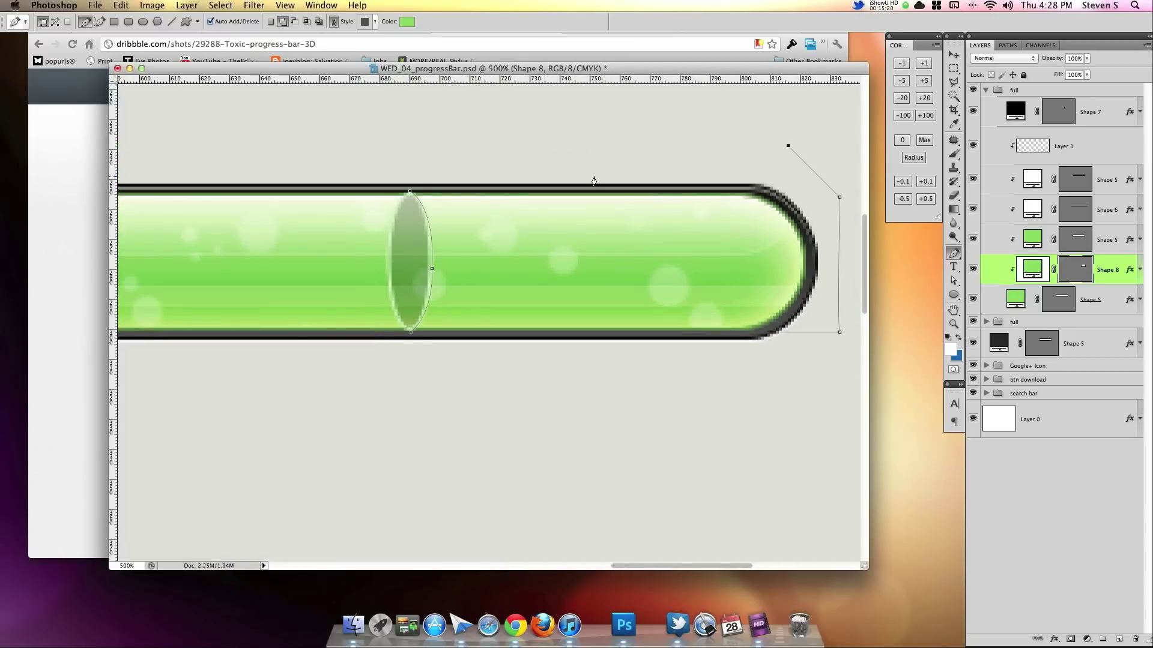
click(414, 193)
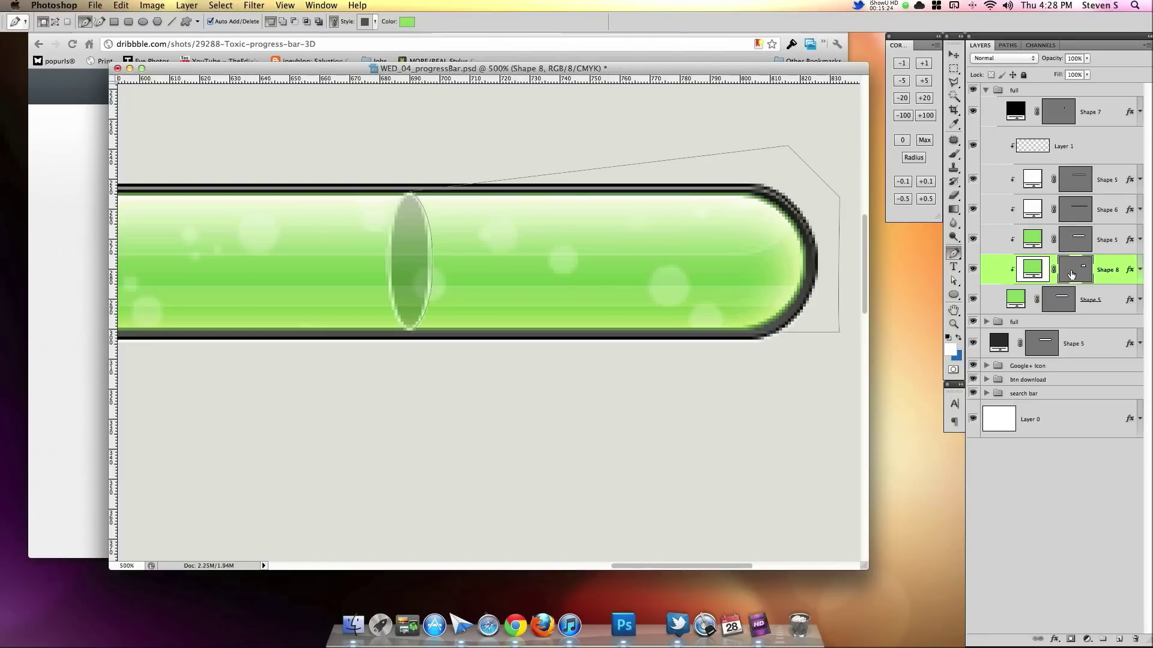
Step: Copy the pen path into the green base bar's vector mask and set it to subtract from the shape
click(954, 253)
drag(954, 280, 988, 284)
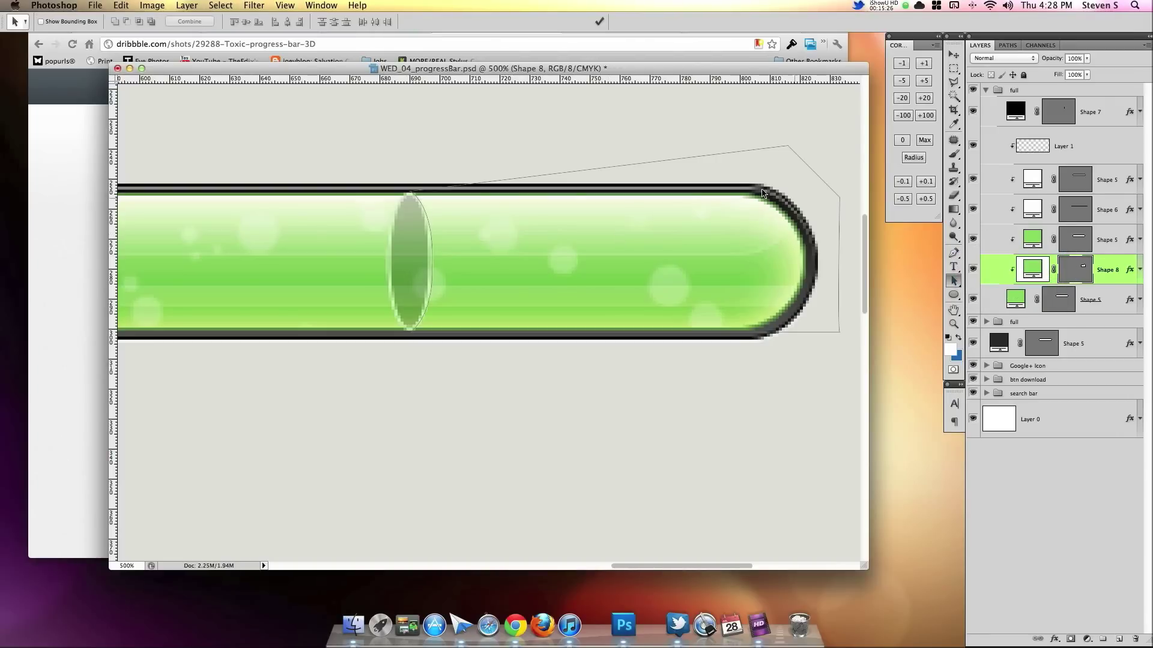
click(766, 153)
click(1064, 306)
click(1062, 303)
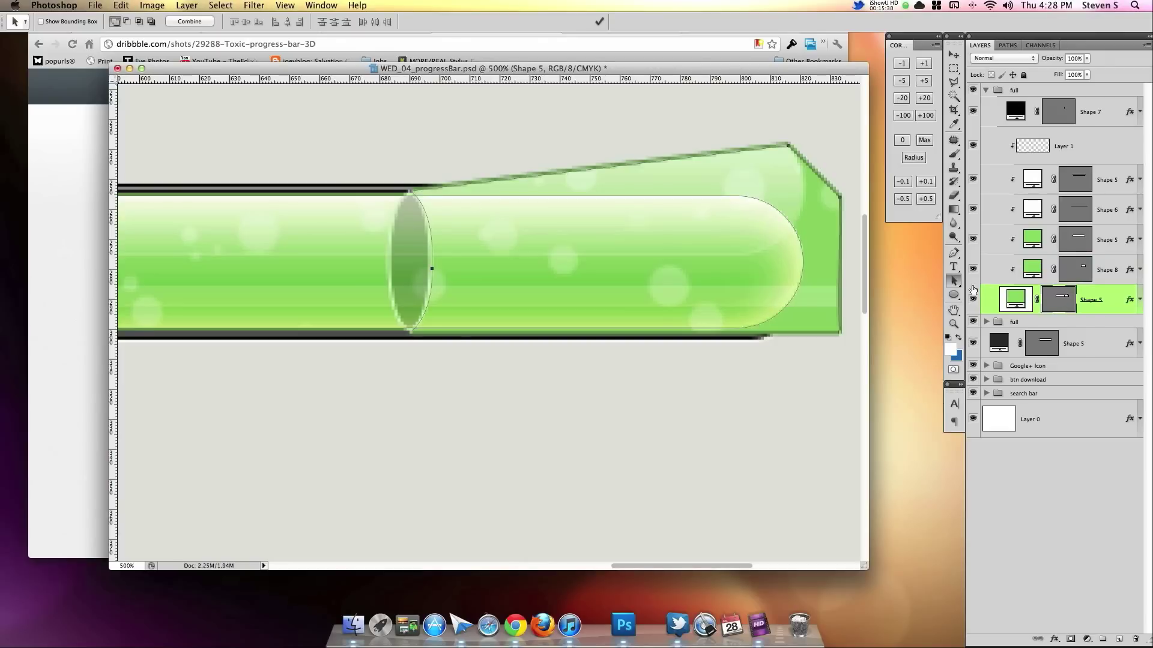
click(129, 22)
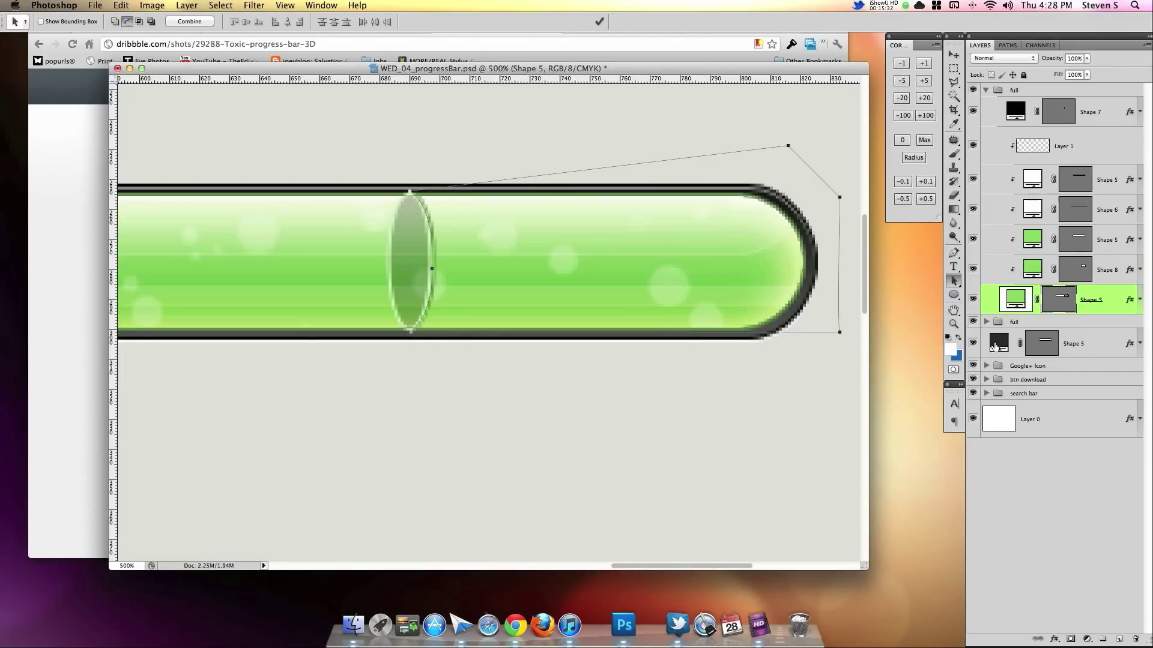
Step: Hide the lower "full" group, delete the leftover pen-drawn shape layer, and select the dark bar layer
click(973, 323)
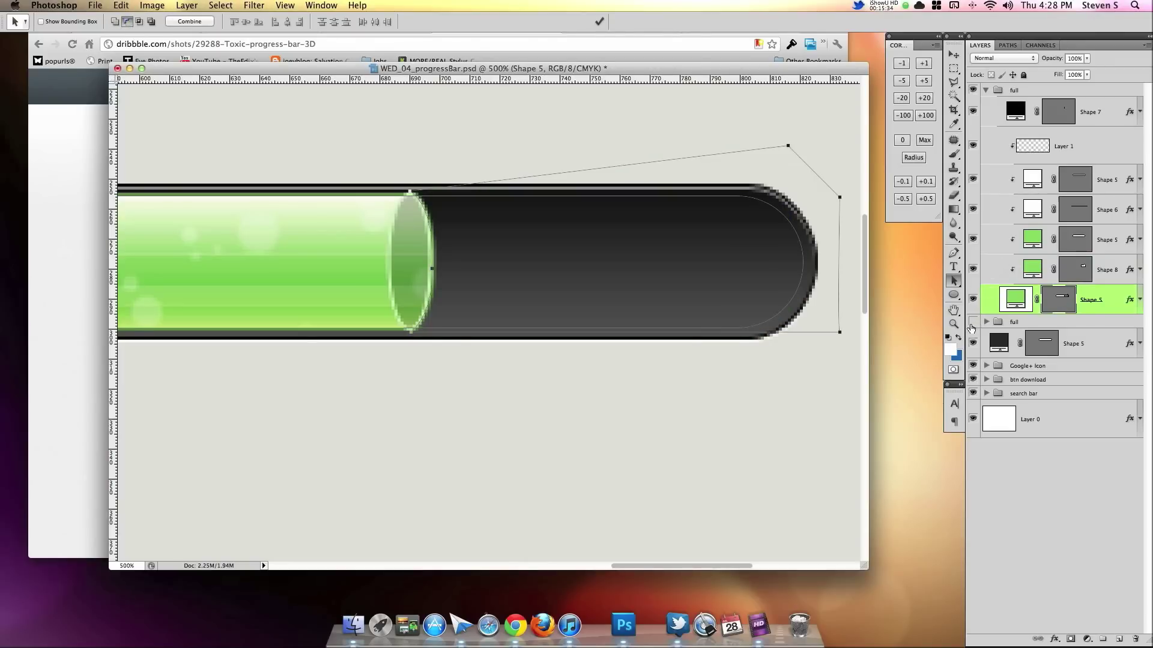
drag(984, 281, 1136, 639)
click(1107, 315)
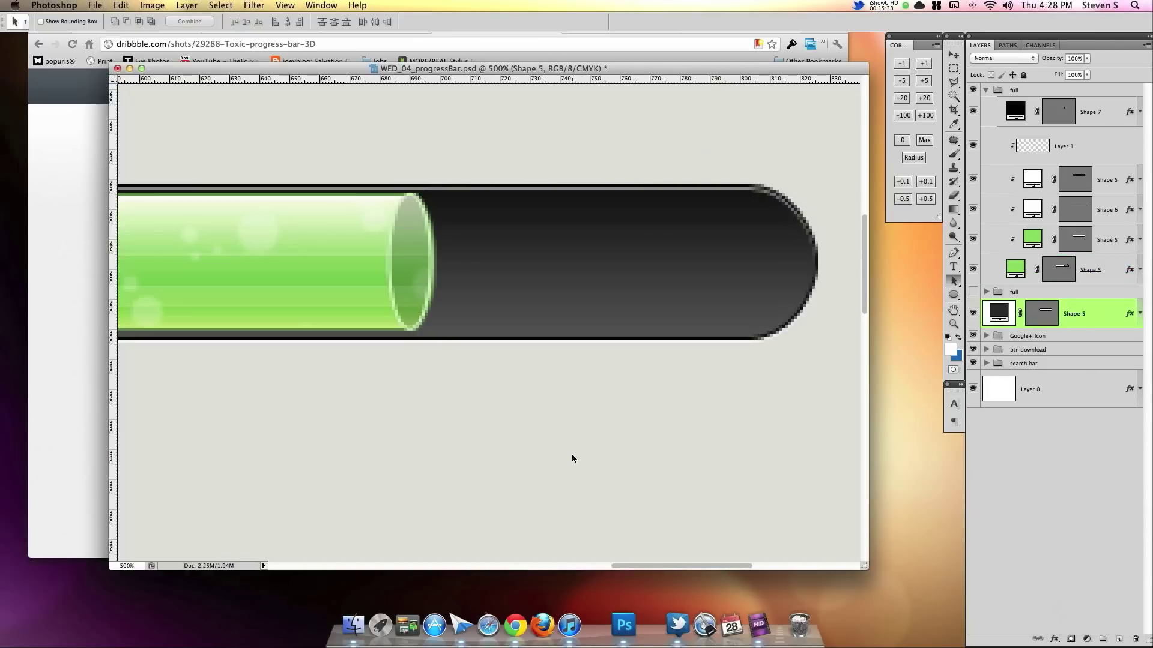
Step: Examine how the cut end of the green bar sits inside the dark bar at several magnifications
key(super+1)
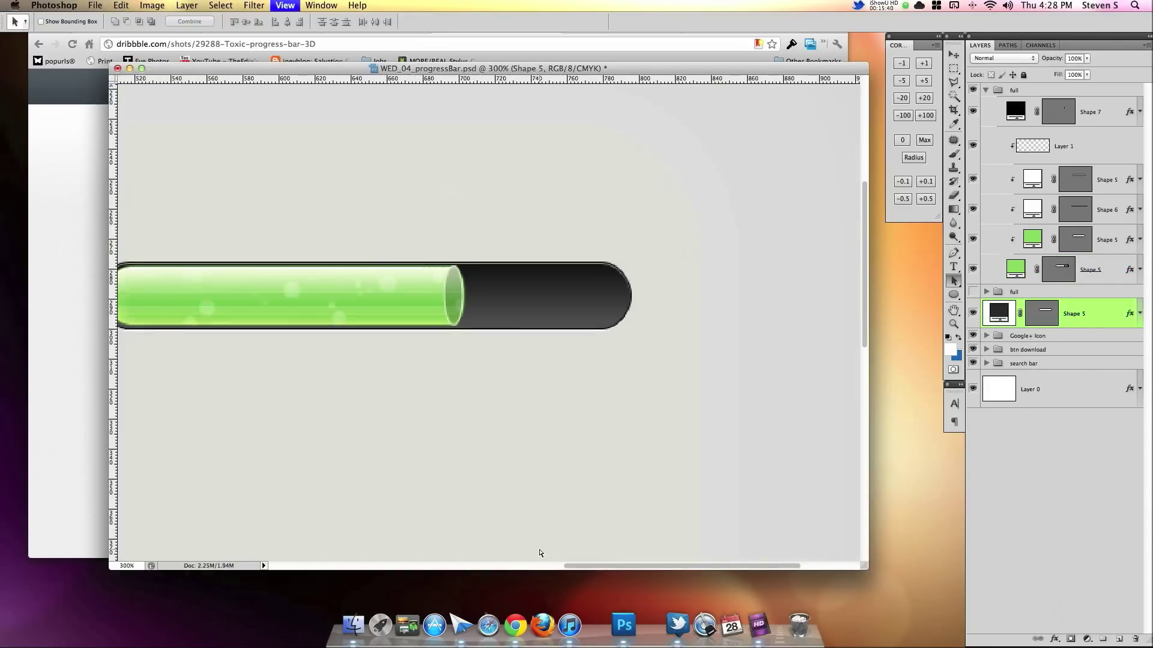
key(super+=)
key(super+=)
key(super+=)
scroll(589, 332, up, 5)
scroll(651, 284, right, 5)
scroll(651, 284, up, 3)
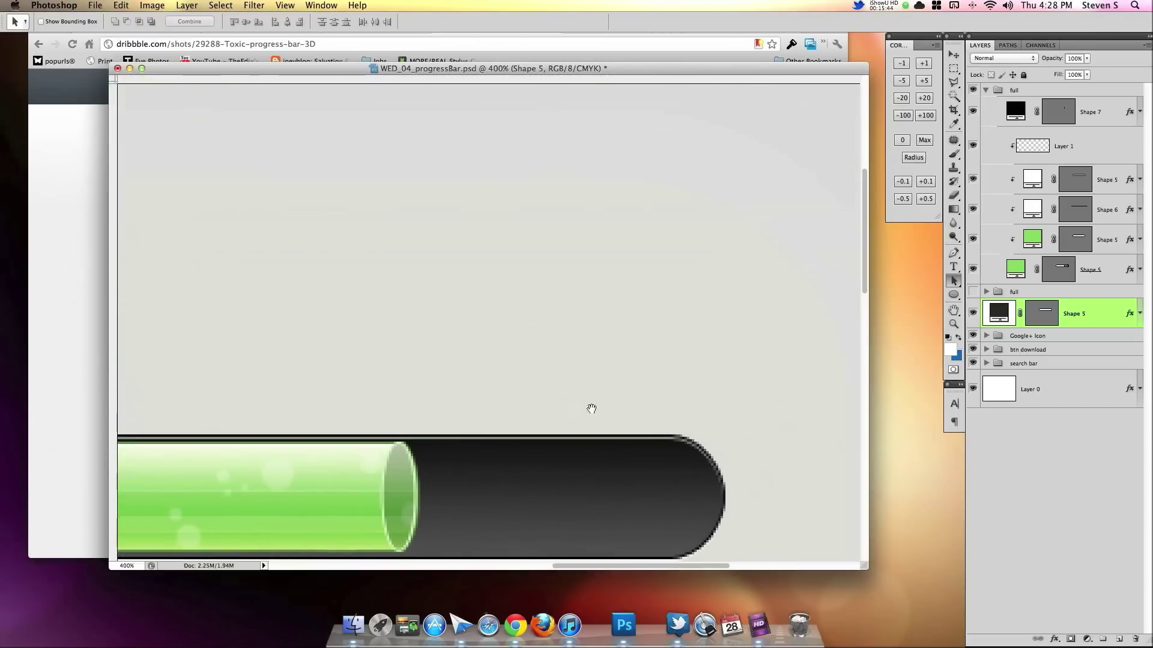
scroll(592, 304, down, 2)
scroll(659, 244, down, 2)
scroll(616, 275, left, 1)
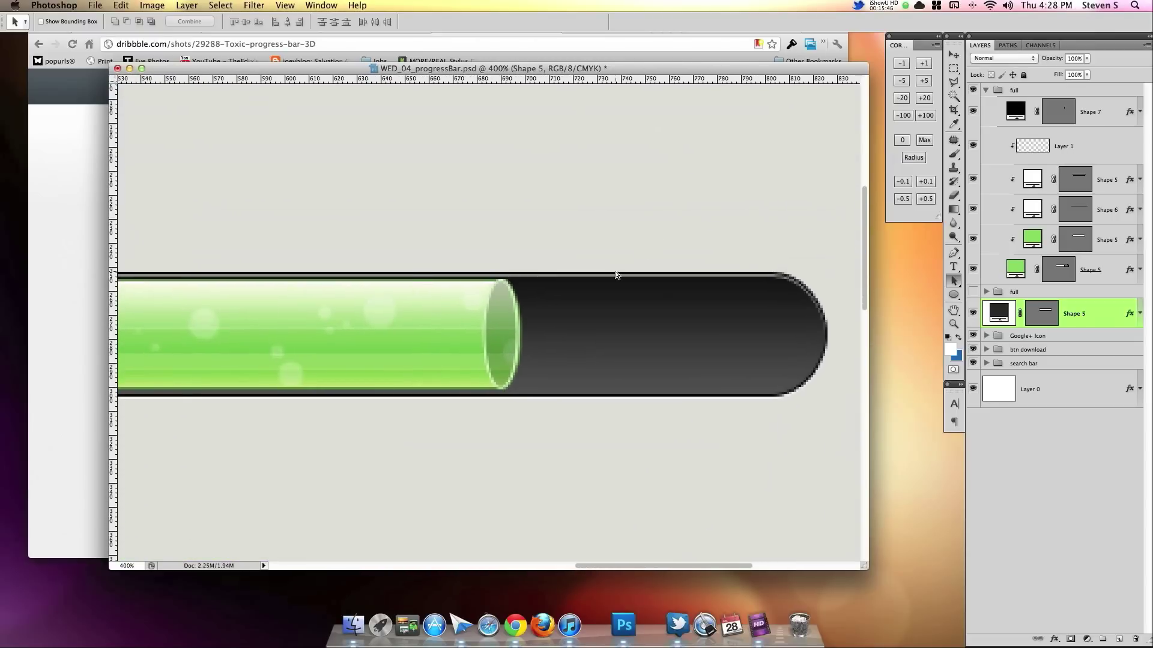
Step: Shorten the ellipse by nudging its top anchor point down and its bottom anchor point up by 1 px each
scroll(616, 275, up, 4)
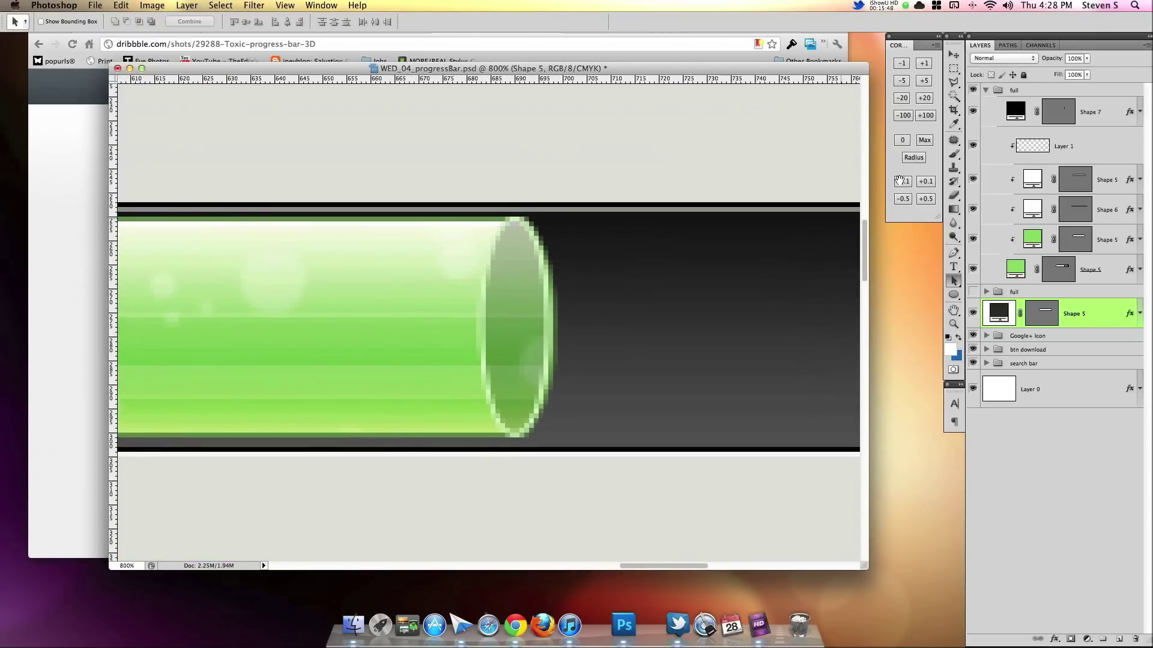
click(1016, 117)
click(973, 292)
key(shift+a)
click(484, 267)
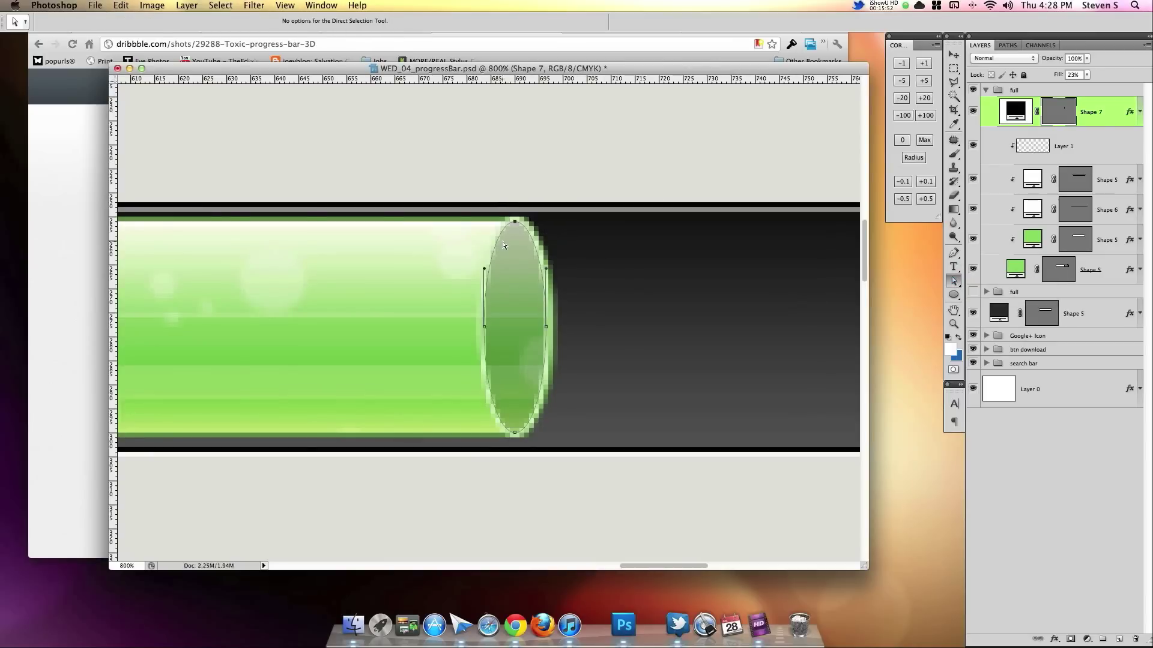
key(Down)
drag(599, 511, 493, 420)
key(Up)
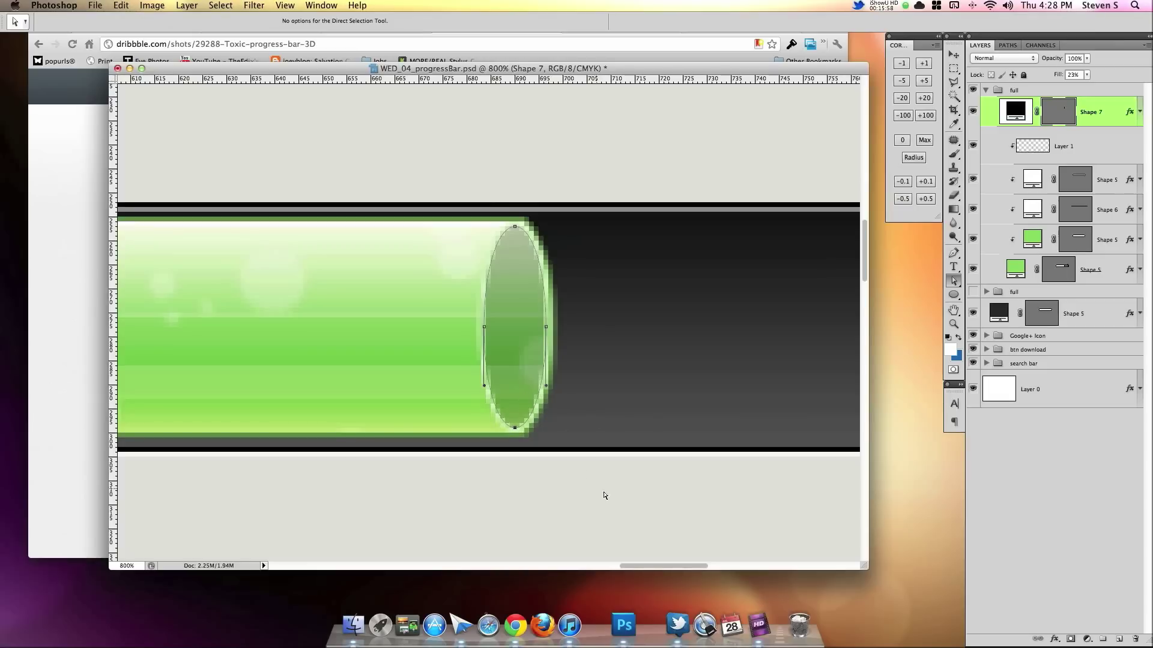
Step: Select the green base bar layer and check the partially filled bar at 100% view
click(1108, 279)
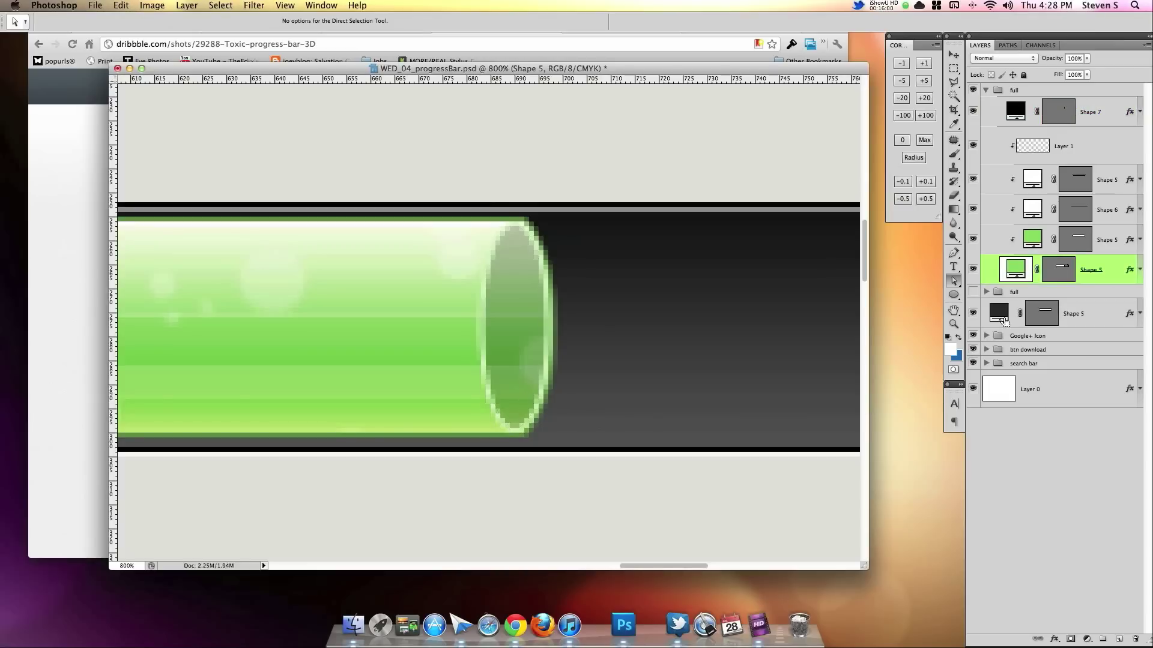
key(super+minus)
key(super+minus)
key(super+minus)
key(super+minus)
key(super+minus)
key(super+minus)
key(super+minus)
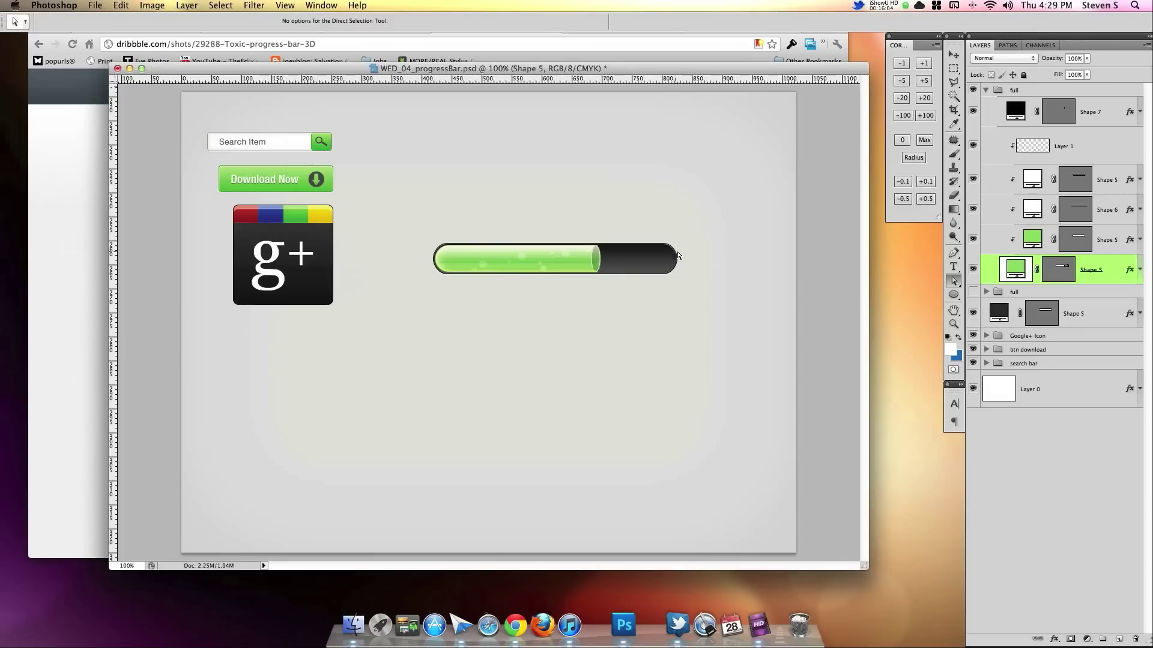
Step: Add an inner shadow to the ellipse with a 7 px distance and a 0° angle, without global light
double_click(1109, 127)
drag(702, 258, 847, 230)
click(742, 424)
key(super+plus)
key(super+plus)
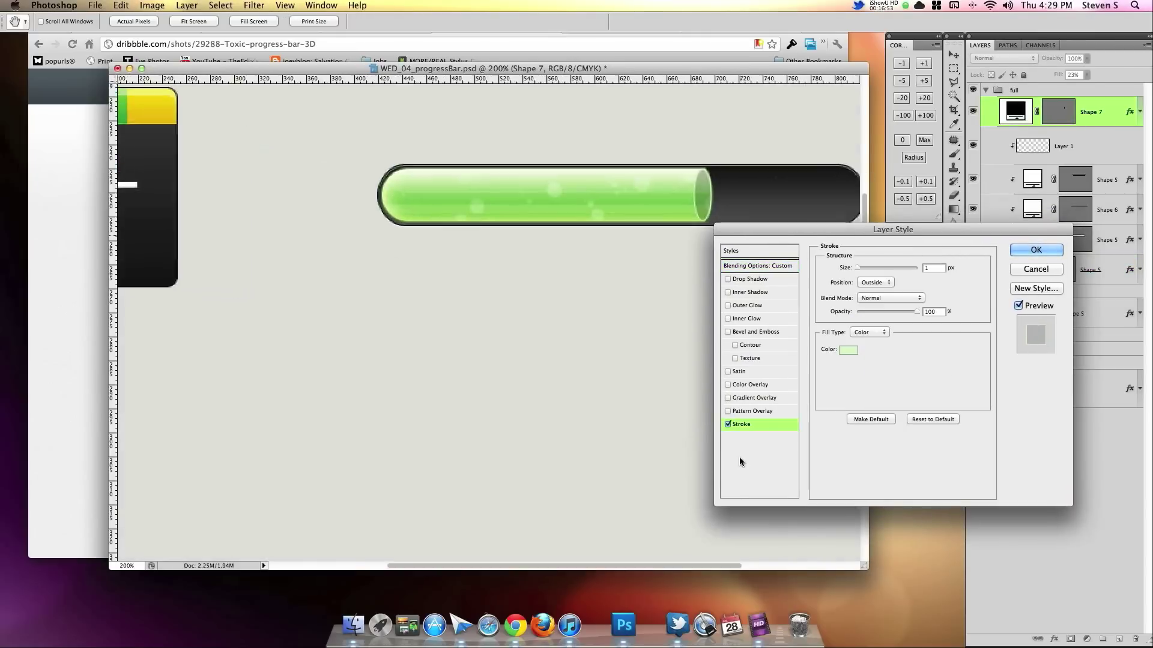
scroll(569, 347, right, 5)
click(740, 293)
click(751, 292)
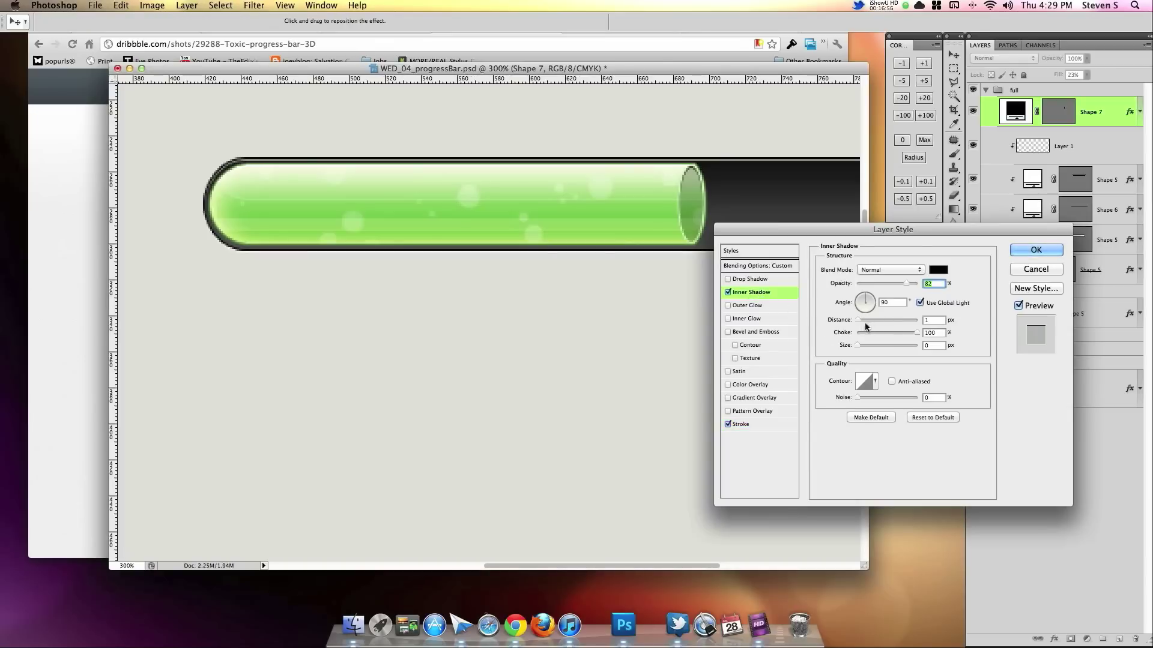
drag(858, 320, 876, 301)
click(920, 303)
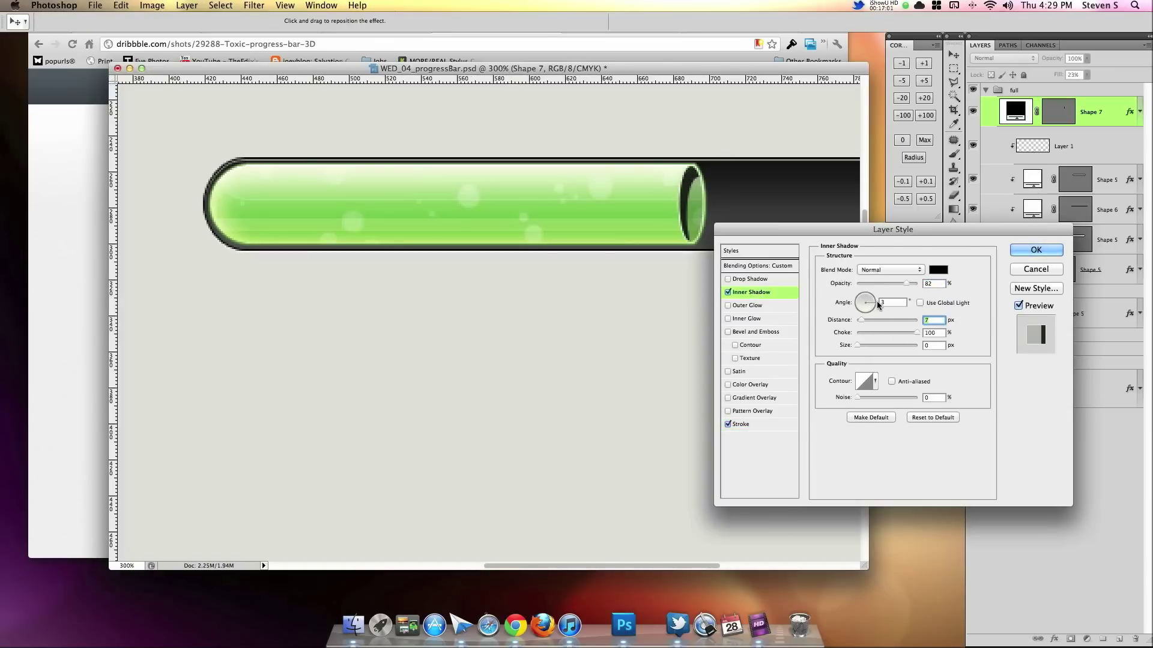
text(0)
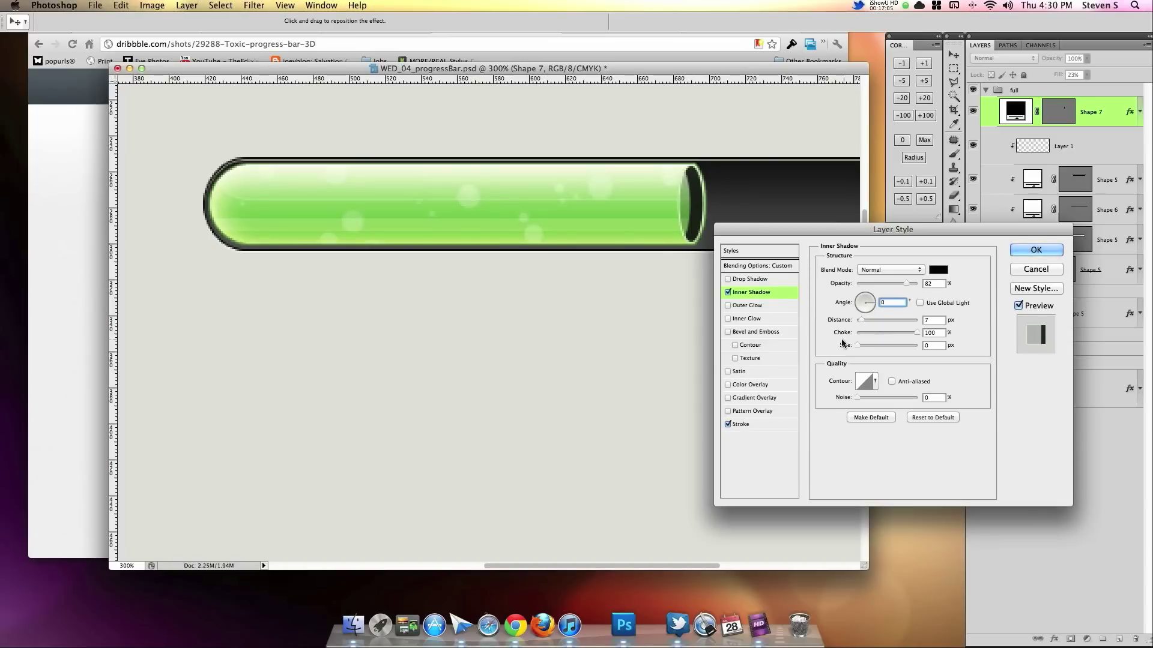
Step: Soften the ellipse's inner shadow to 22% opacity, 5 px distance, 35% choke and 2 px size, and apply the style
drag(856, 349, 859, 322)
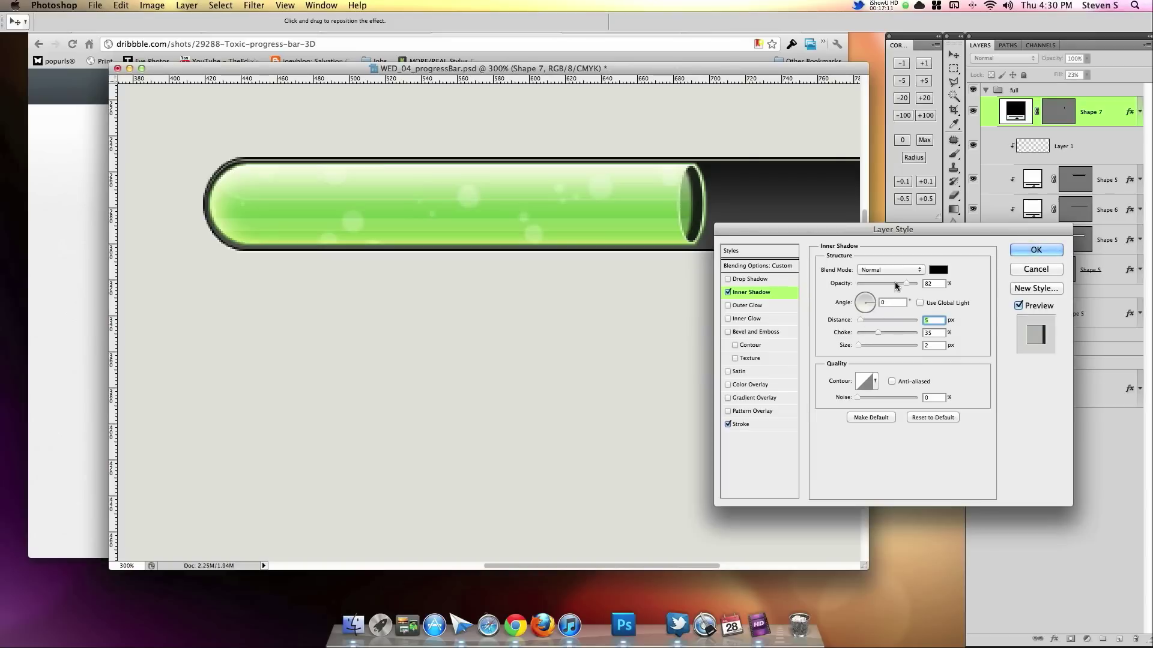
drag(894, 282, 871, 285)
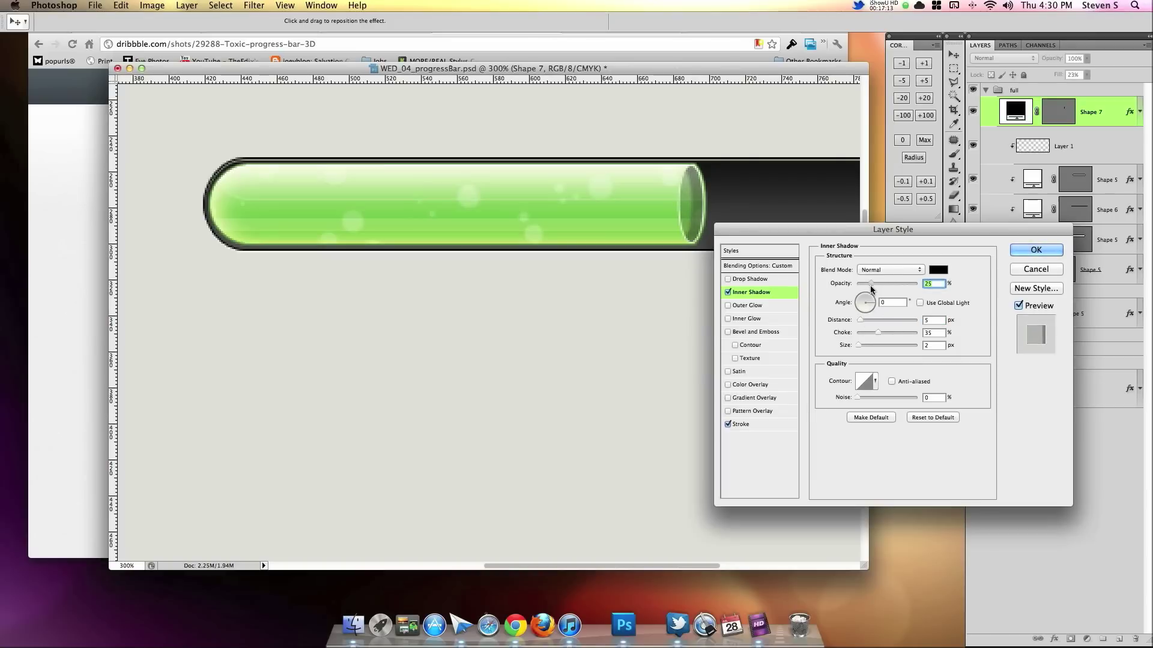
key(super+minus)
key(super+minus)
key(super+minus)
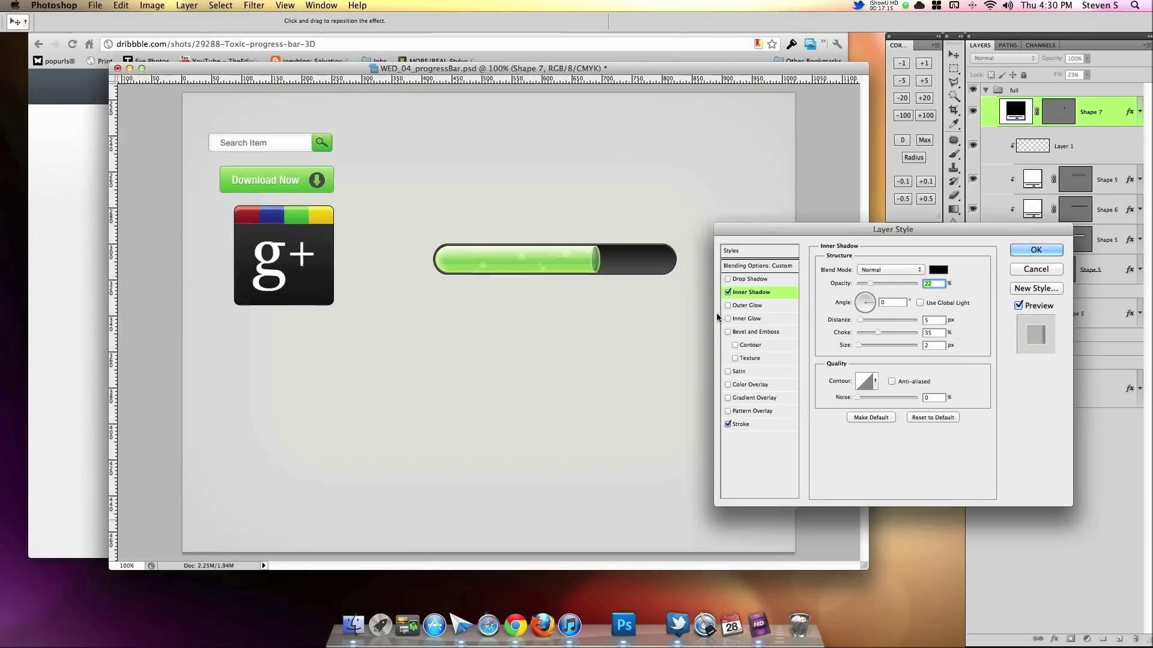
key(super+plus)
key(super+plus)
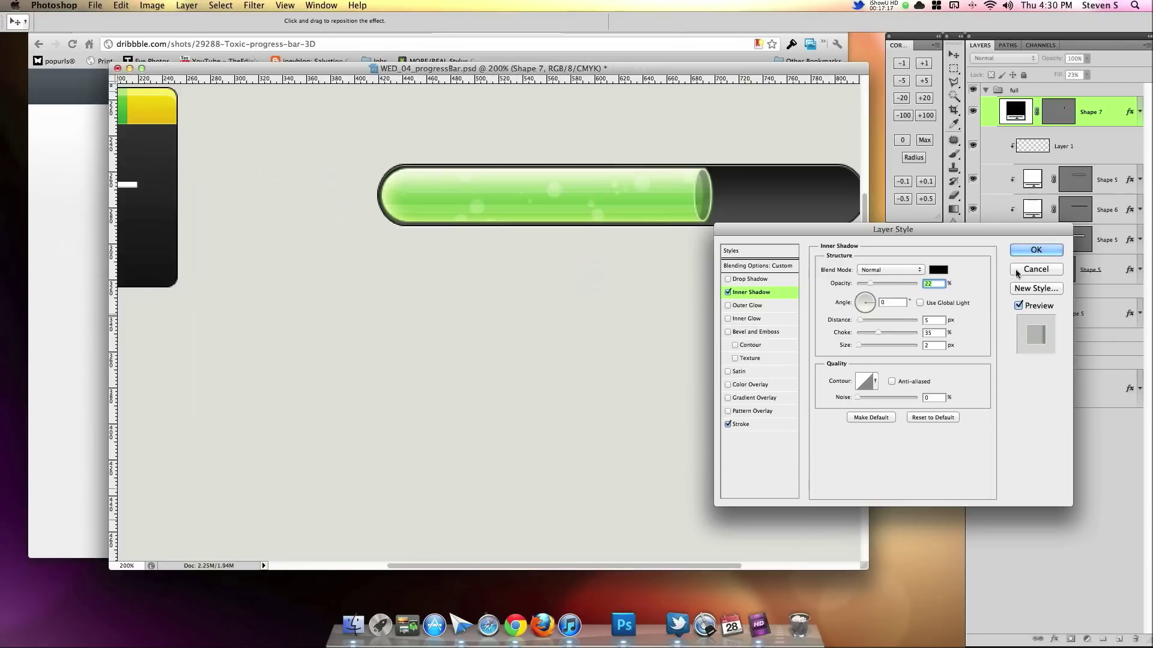
click(1023, 250)
Step: Reduce the ellipse's inner shadow to 16% opacity and 16% choke, keeping a 2 px size, judging it at 100% view
key(super+minus)
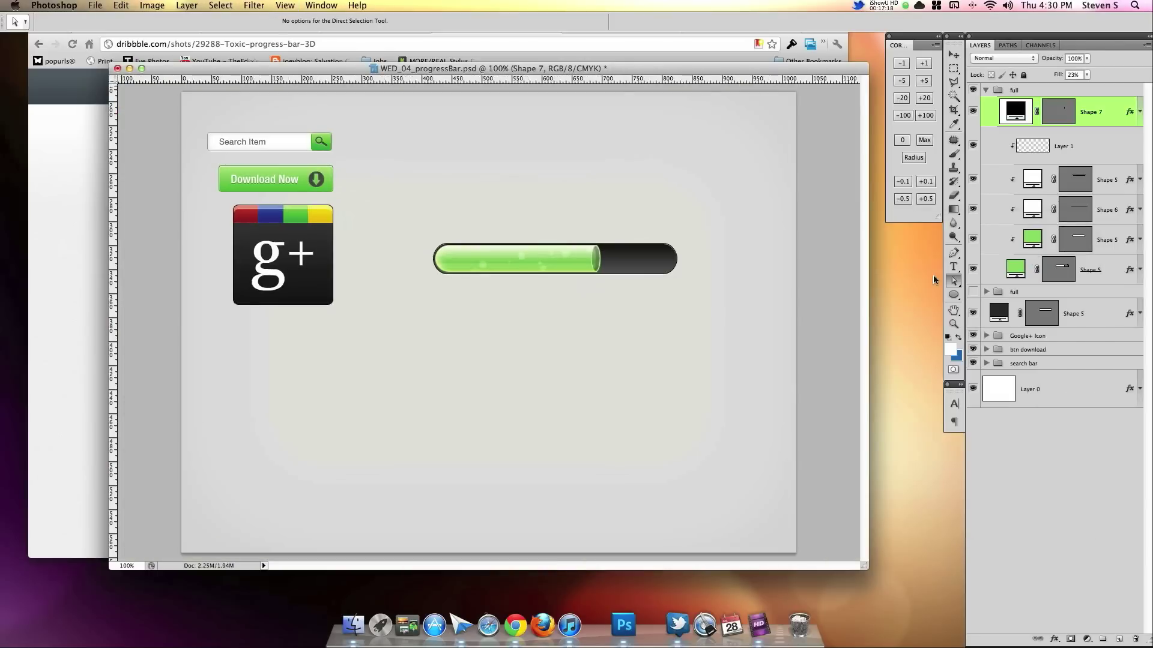
double_click(1105, 127)
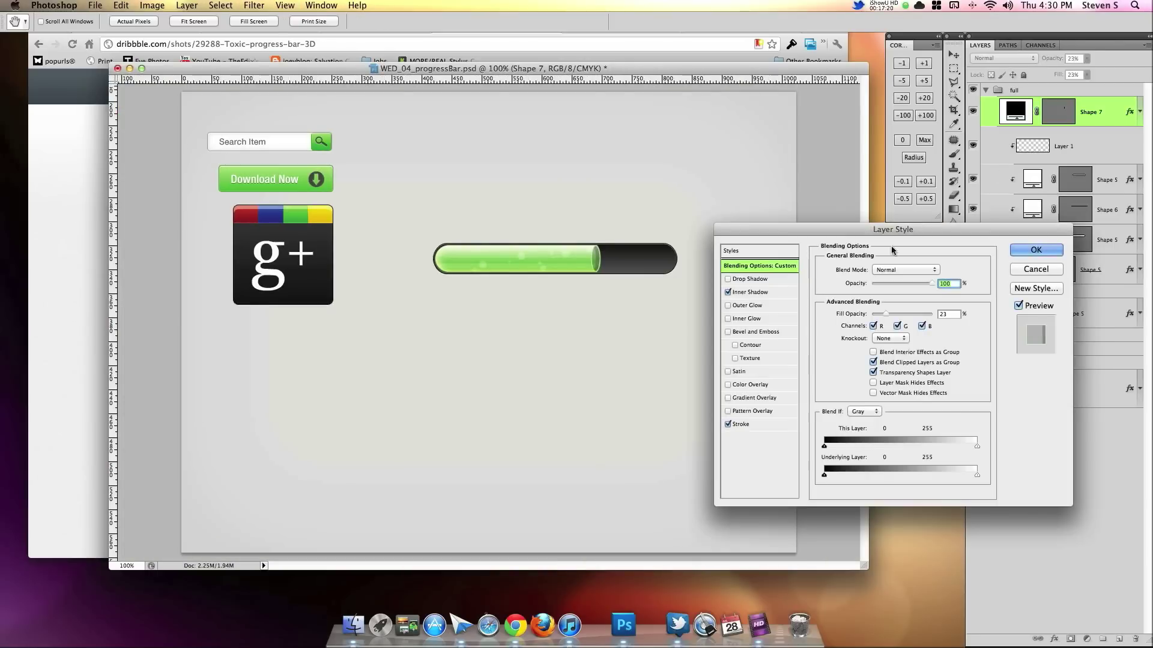
click(763, 293)
drag(869, 286, 865, 287)
drag(878, 334, 867, 334)
drag(867, 287, 869, 287)
drag(864, 347, 859, 346)
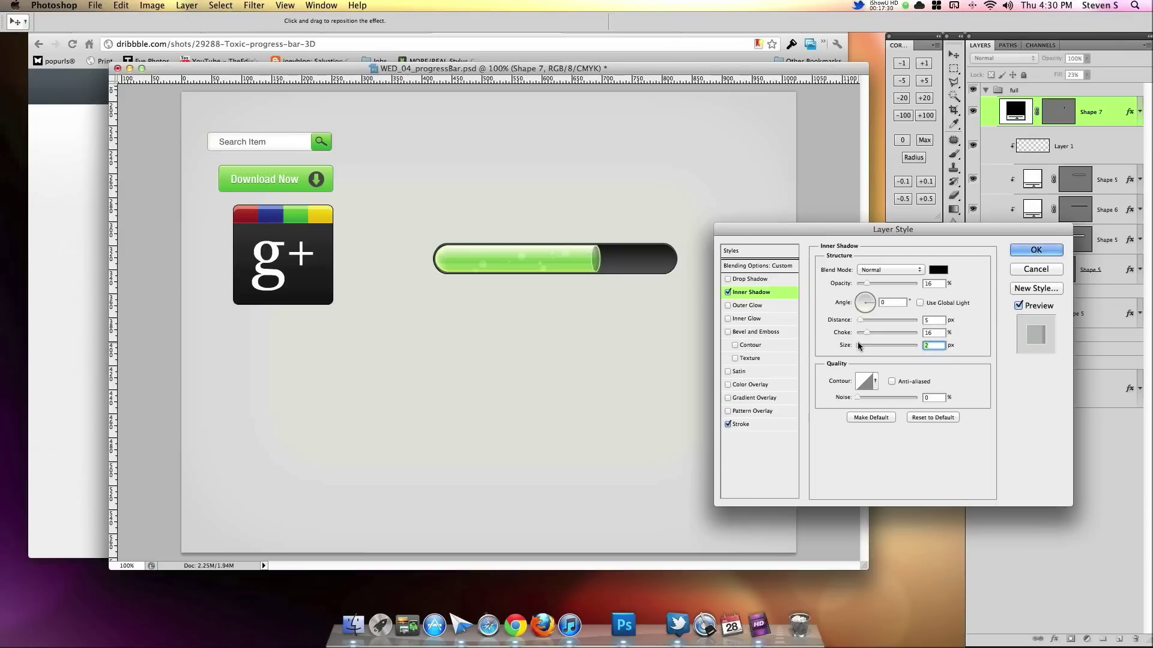
Step: Lower the opacity of the ellipse's stroke and apply the layer style
click(744, 425)
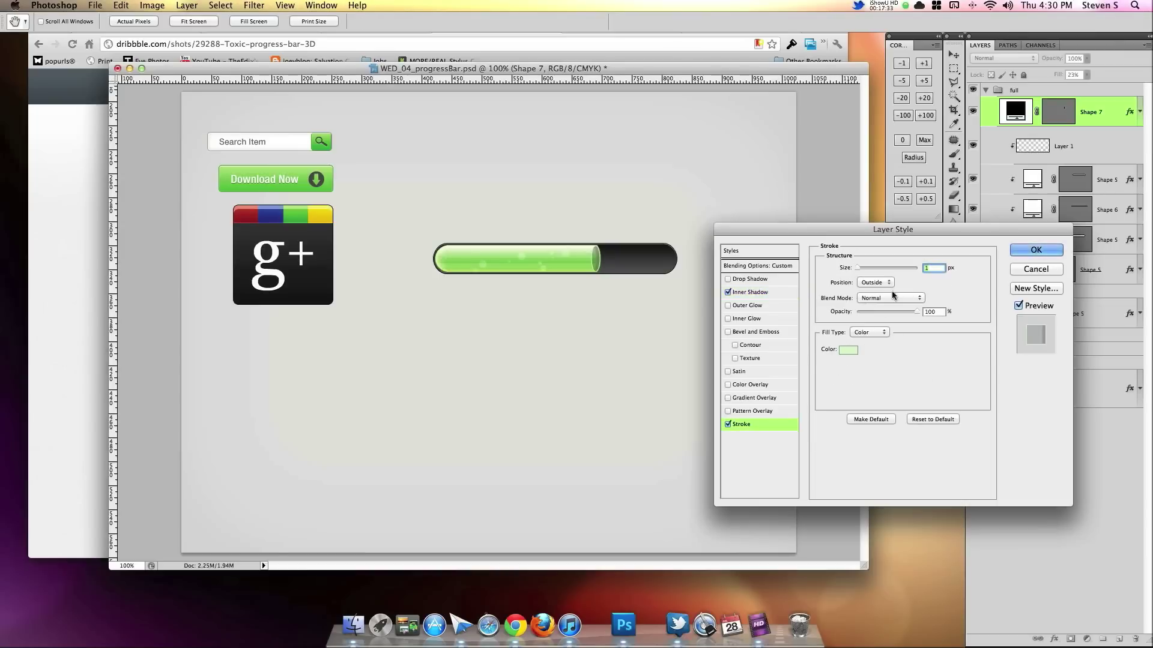
drag(905, 313, 889, 317)
click(1036, 262)
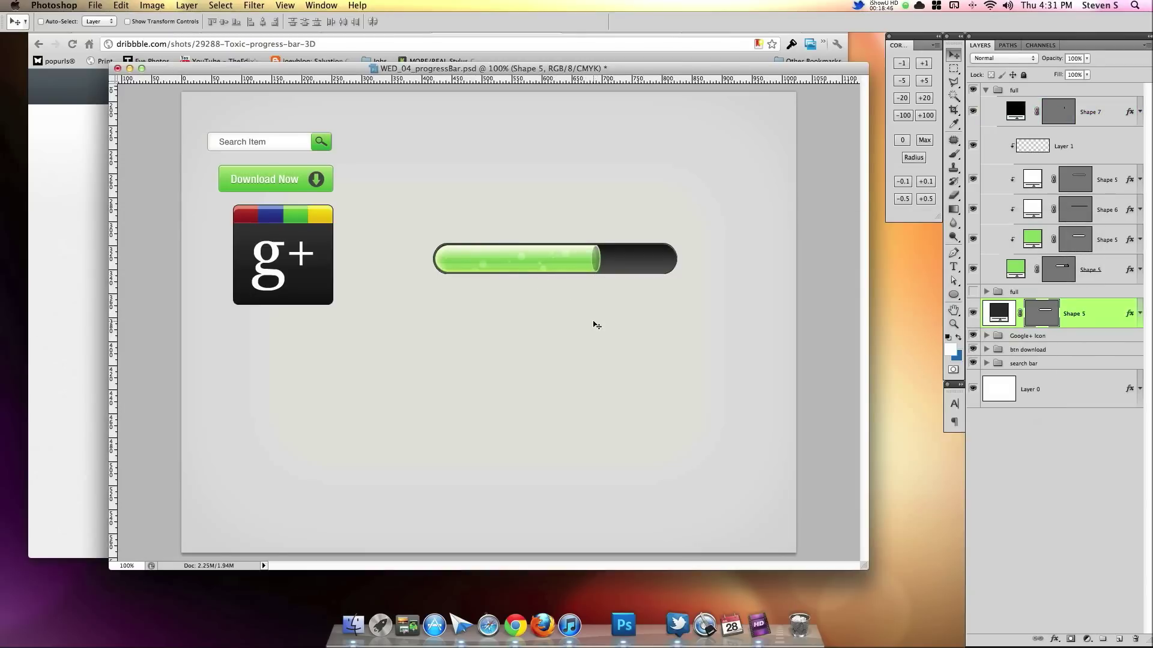
Step: Create a new layer above the ellipse and choose a dark grey foreground colour for text
click(1090, 117)
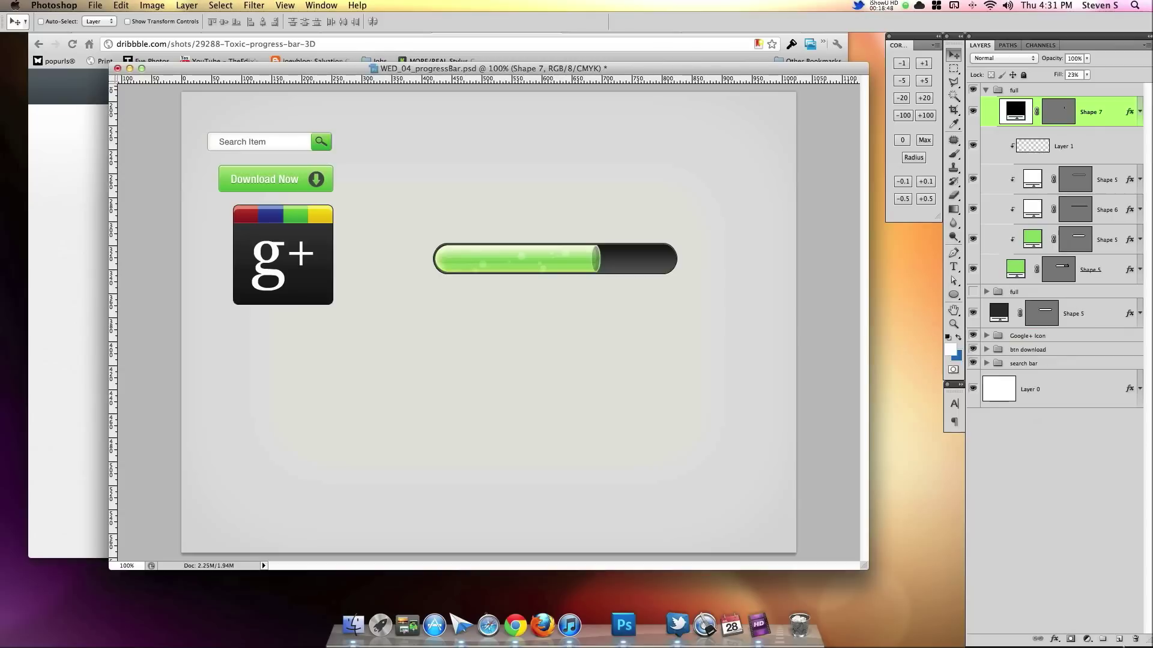
click(1118, 640)
click(954, 267)
click(947, 338)
click(950, 349)
click(343, 185)
click(832, 308)
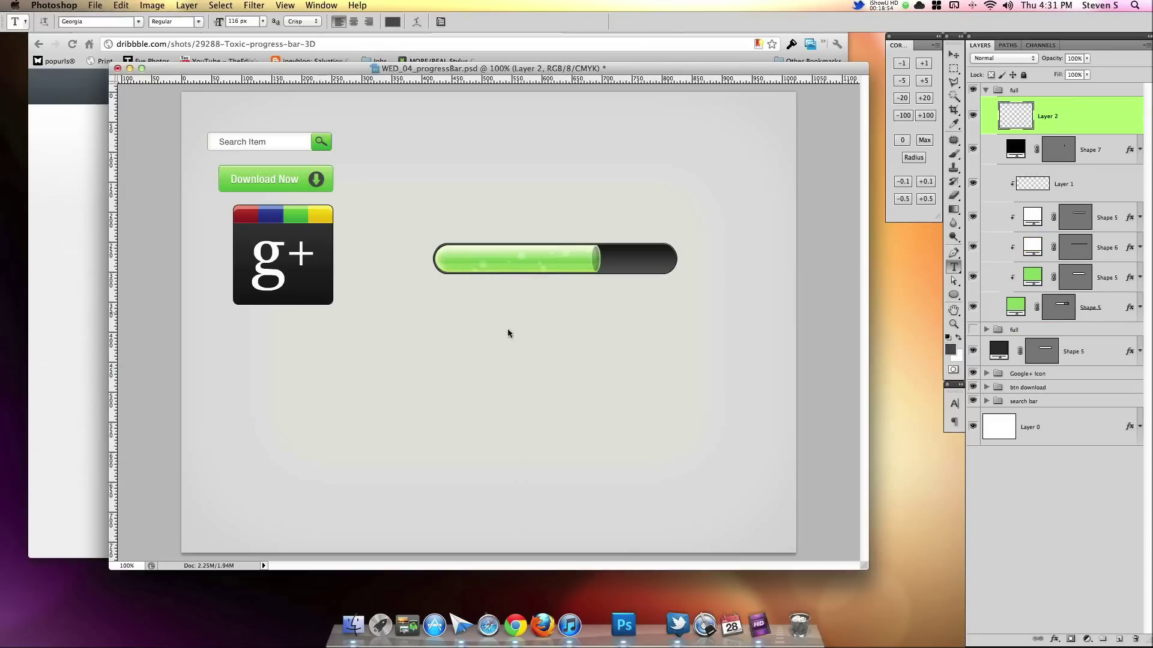
Step: Add the text "80%" in a text box below the progress bar and reduce its size to 42 px
drag(506, 288, 611, 347)
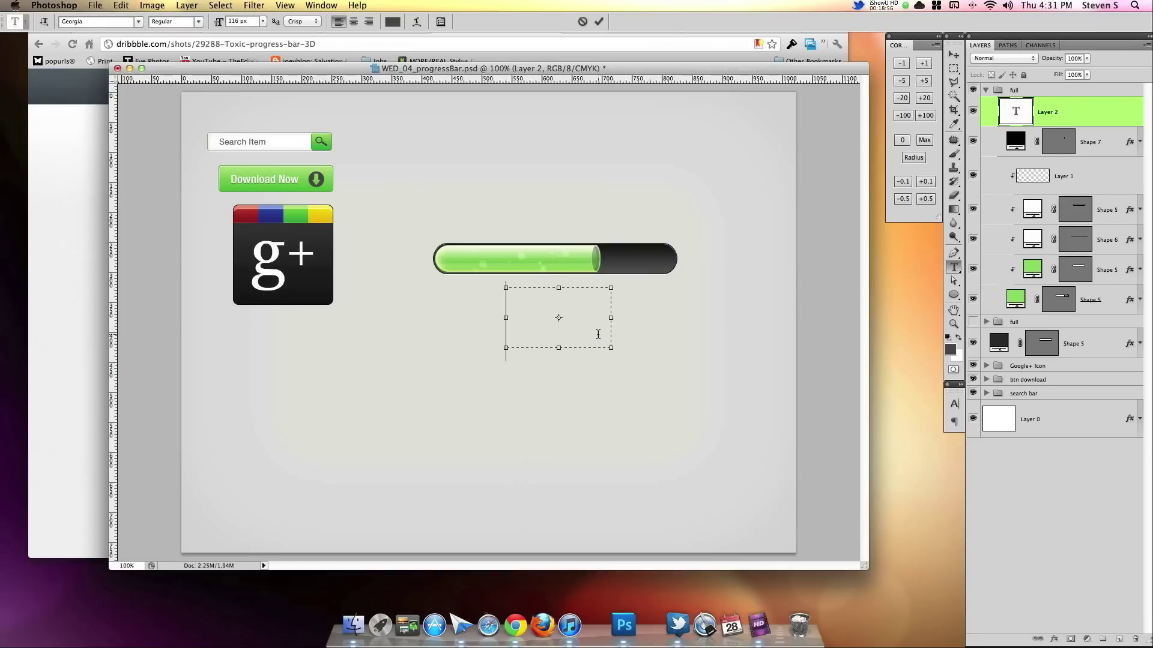
text(80)
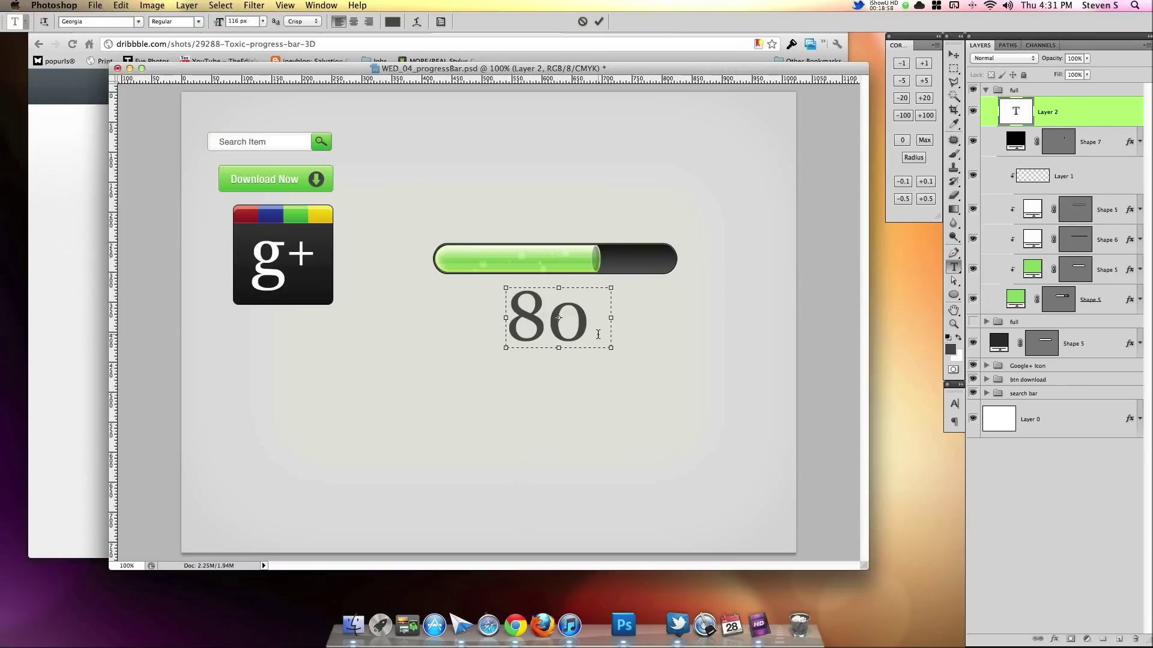
key(super+a)
drag(220, 22, 174, 26)
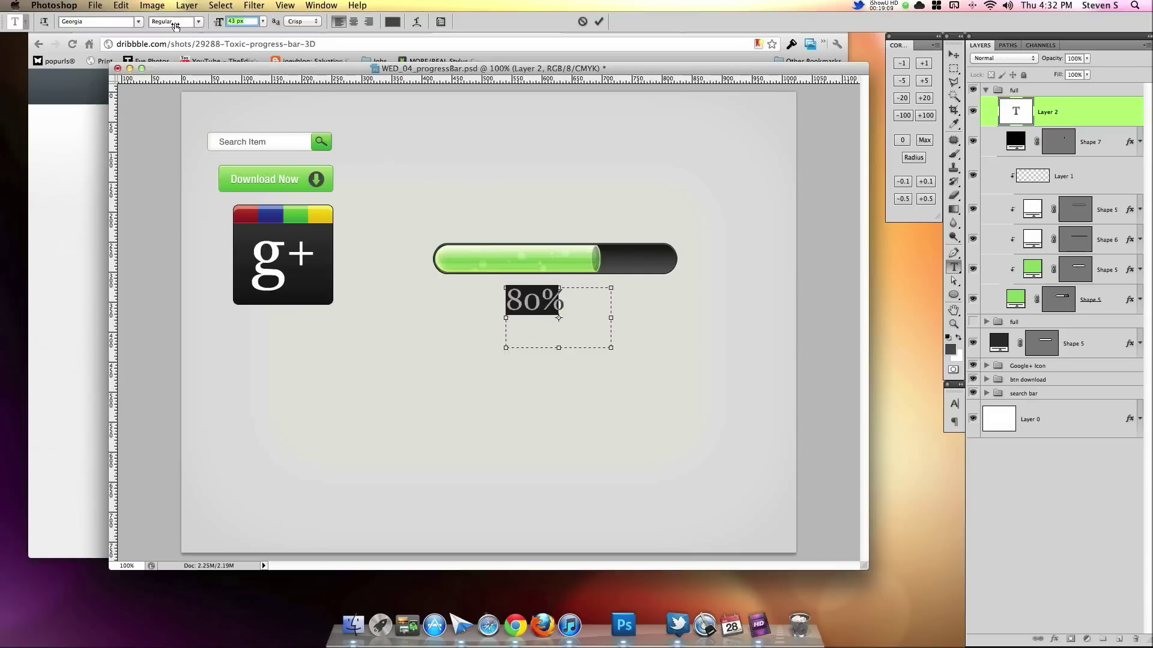
Step: Change the 80% text's font to Helvetica Neue in a condensed bold style
click(95, 24)
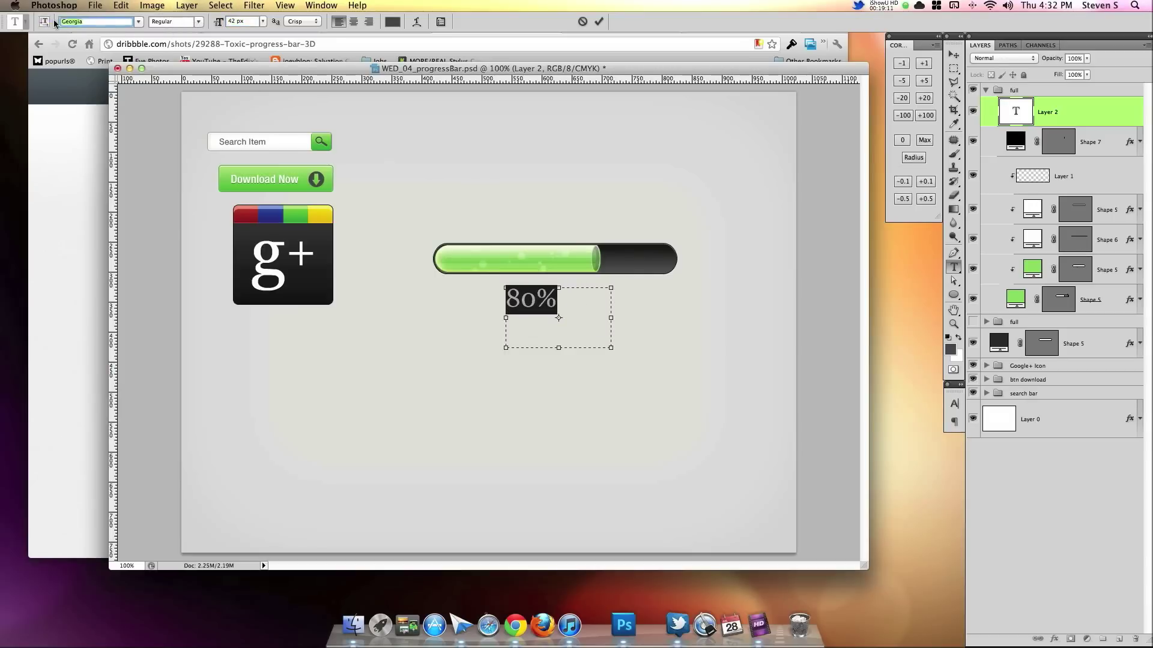
text(Helvetica Neue)
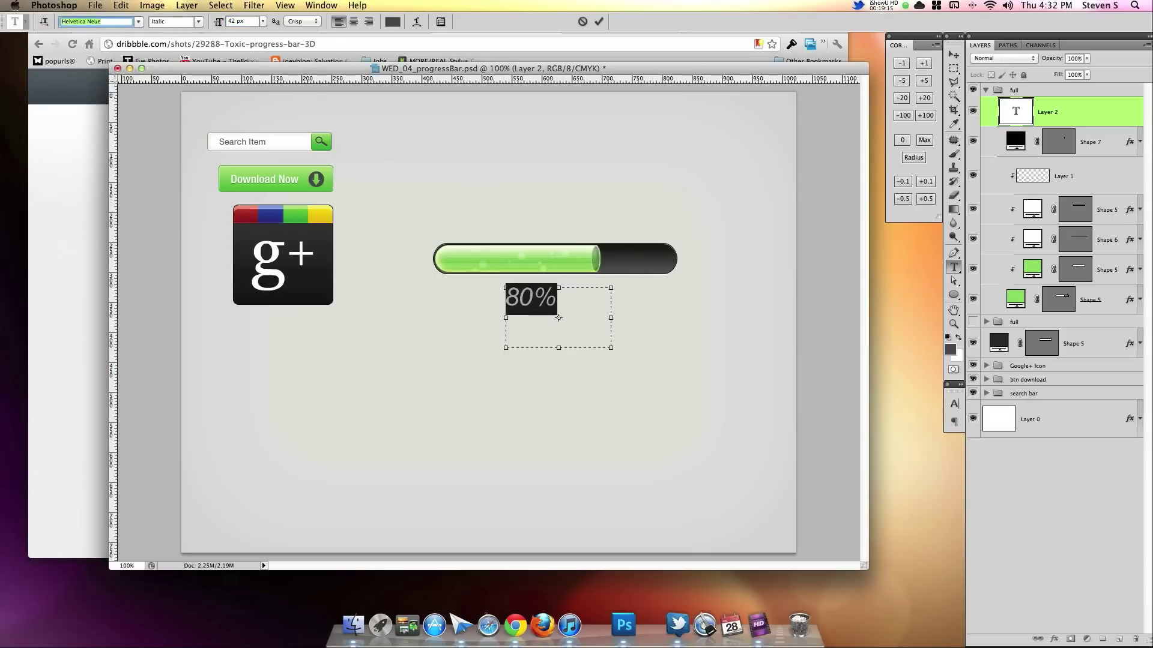
click(198, 28)
click(204, 17)
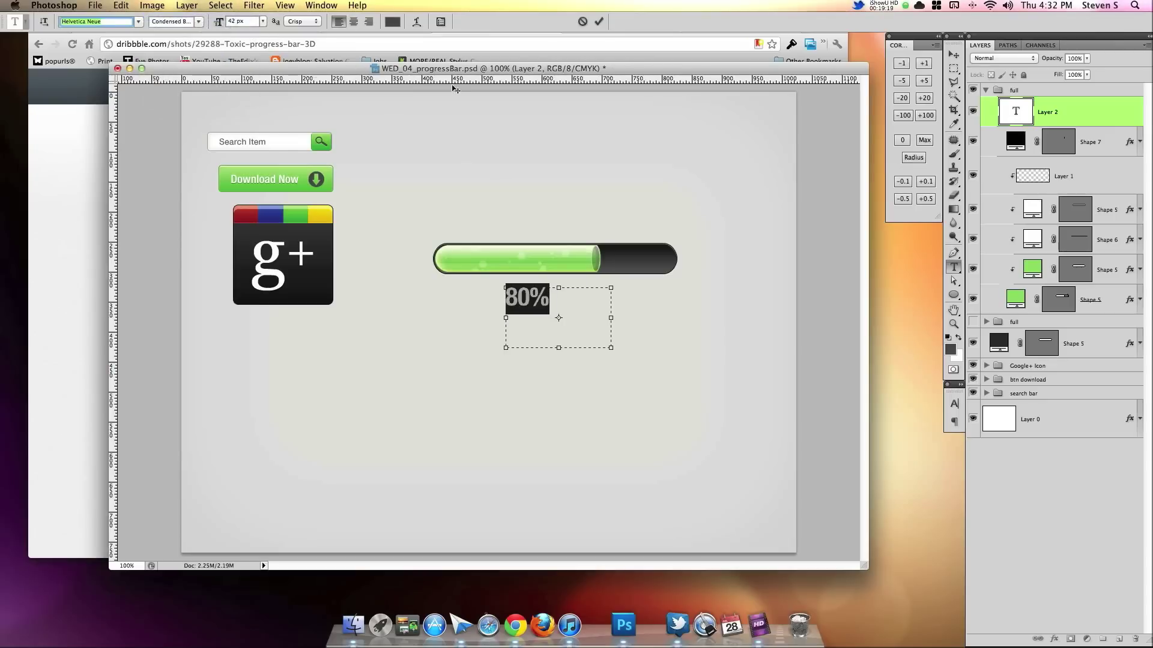
Step: Set the 80% text's colour to dark grey 333333 and commit the text
click(571, 285)
key(super+a)
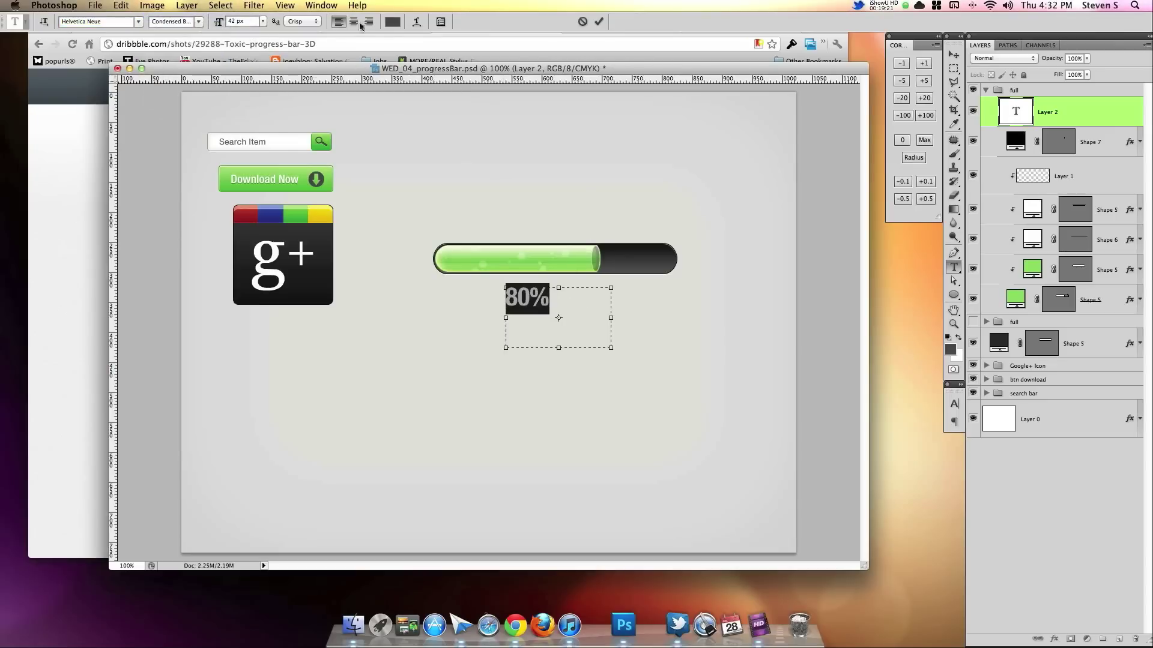
click(392, 21)
click(557, 438)
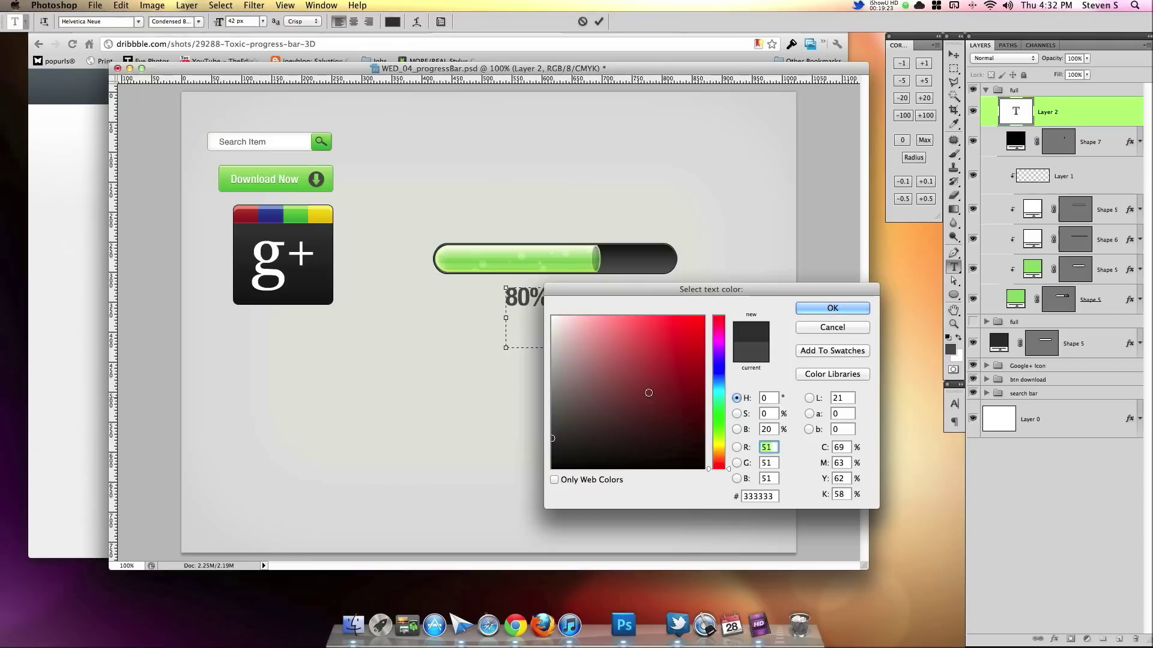
key(Return)
click(599, 22)
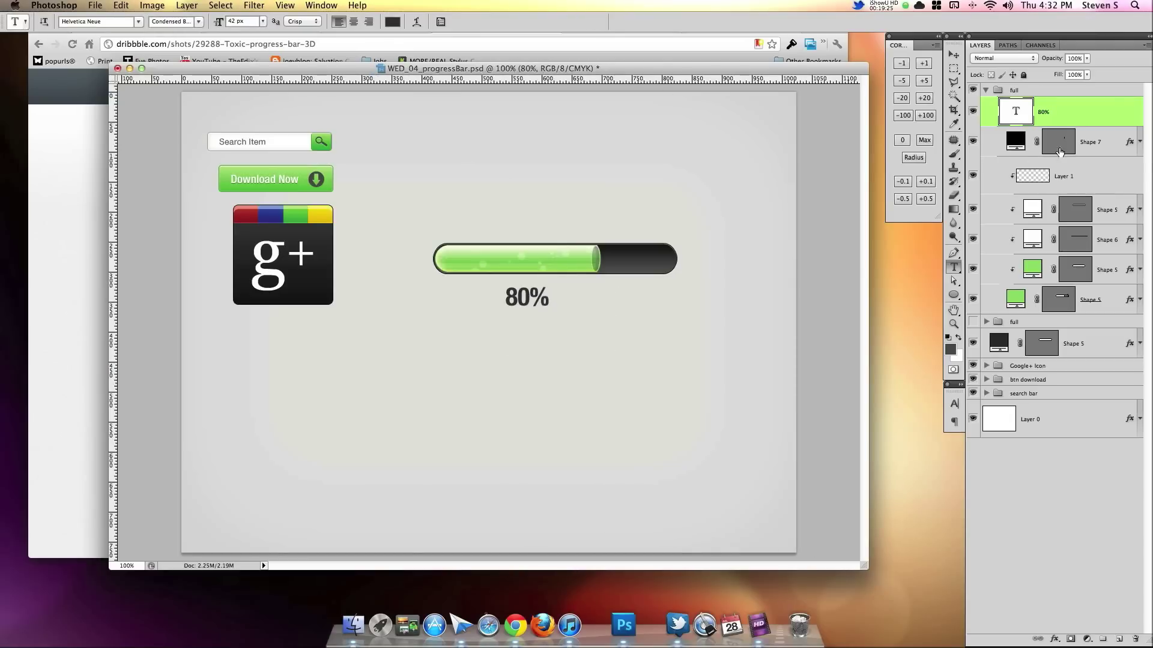
Step: Add a white drop shadow with Normal blend mode to the 80% text layer
double_click(1093, 118)
click(728, 279)
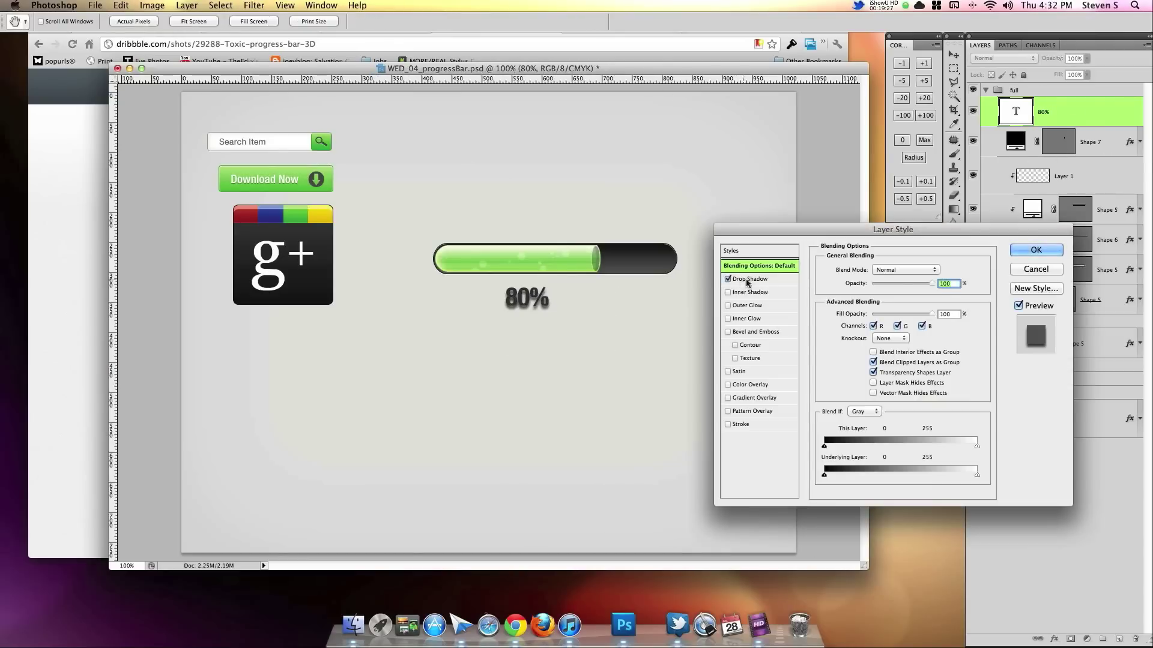
click(750, 279)
click(890, 270)
click(874, 245)
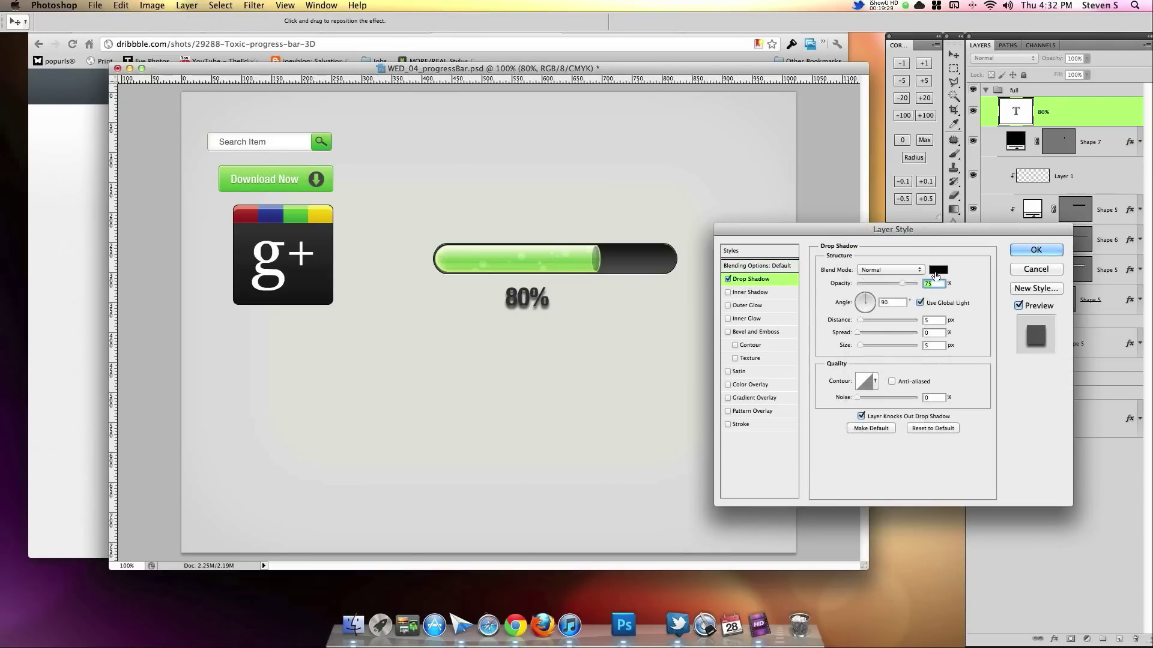
click(938, 270)
drag(661, 348, 552, 316)
click(833, 308)
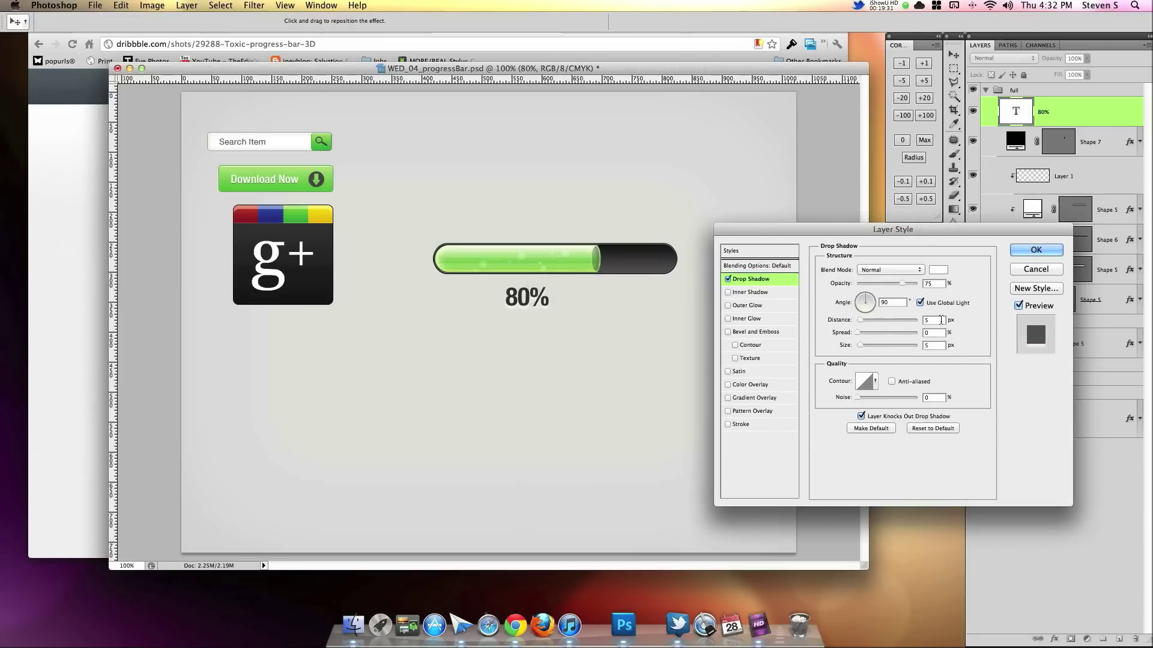
Step: Set the text's drop shadow to 1 px distance and 0 px size, raise its opacity, and apply the style
text(1)
key(Tab)
key(Tab)
text(0)
drag(903, 283, 912, 285)
click(1044, 250)
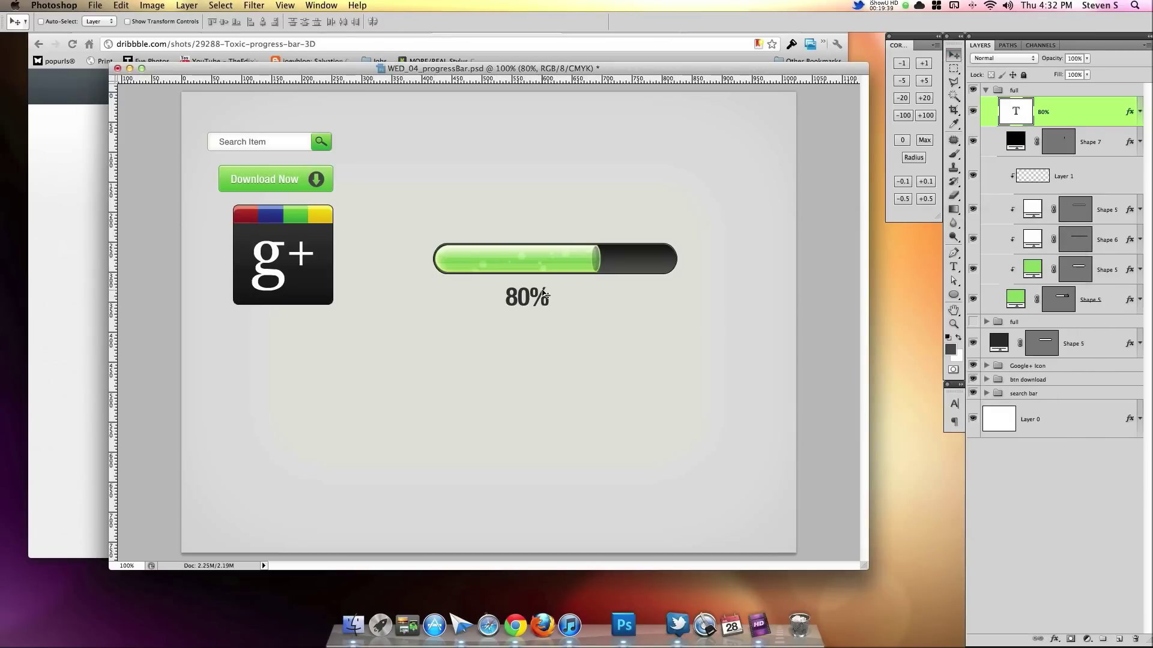
Step: Centre the 80% text beneath the progress bar and move its layer out of the group, to the top of the layer stack
drag(544, 293, 608, 298)
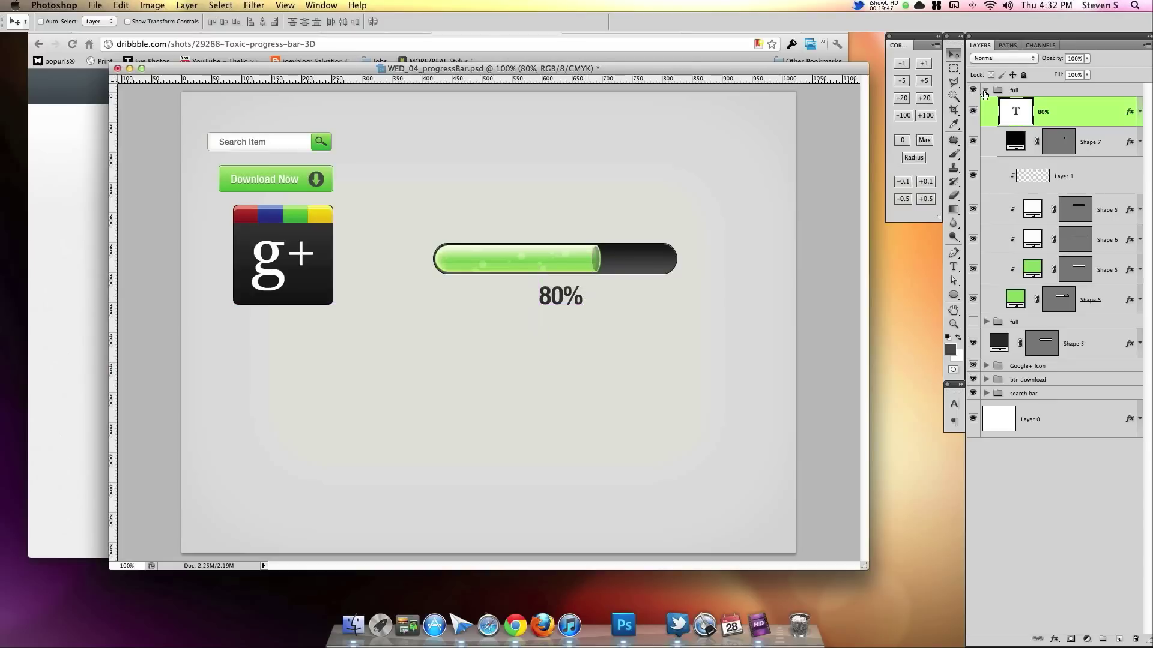
click(985, 91)
click(985, 92)
drag(1021, 109, 1021, 84)
Step: Collapse the group holding the partially filled bar and rename it "half"
click(986, 121)
double_click(1014, 120)
key(Return)
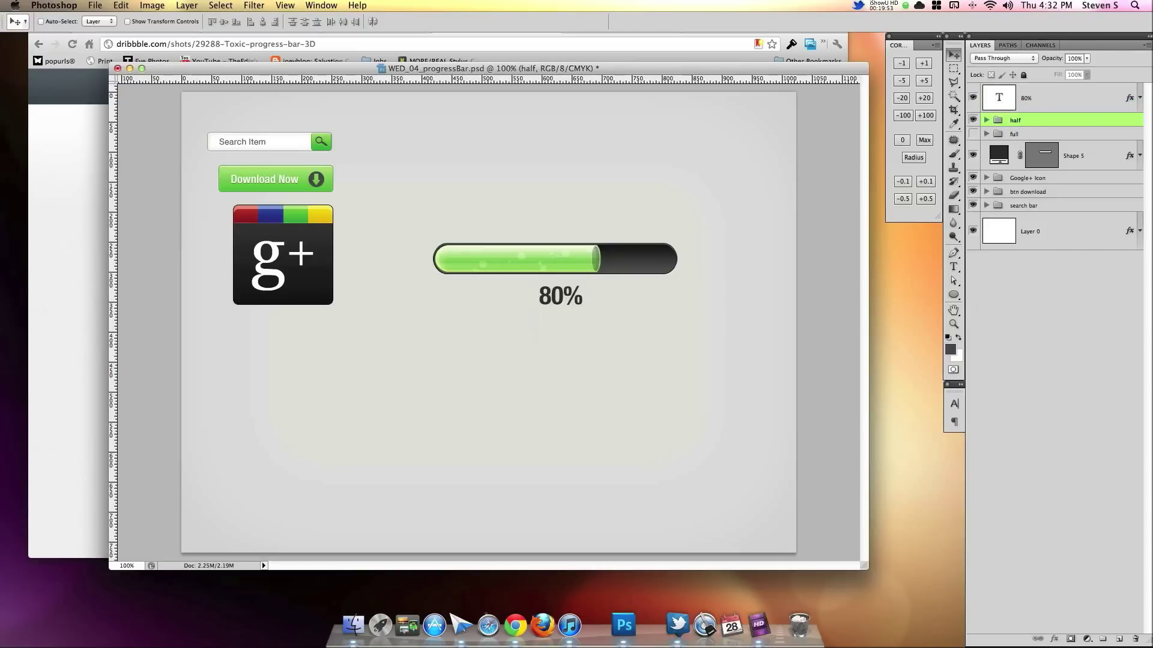
Step: Compare the half and full bar groups by toggling their visibility, leaving full shown and half hidden
click(973, 133)
click(973, 133)
click(973, 120)
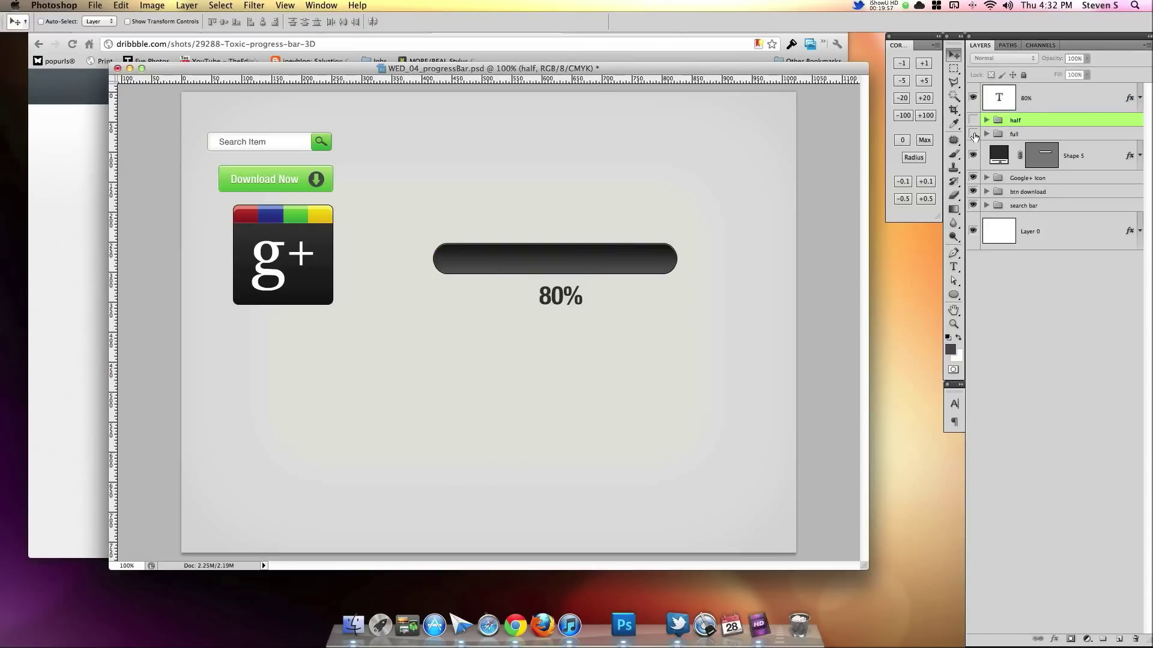
click(973, 133)
click(973, 133)
click(973, 120)
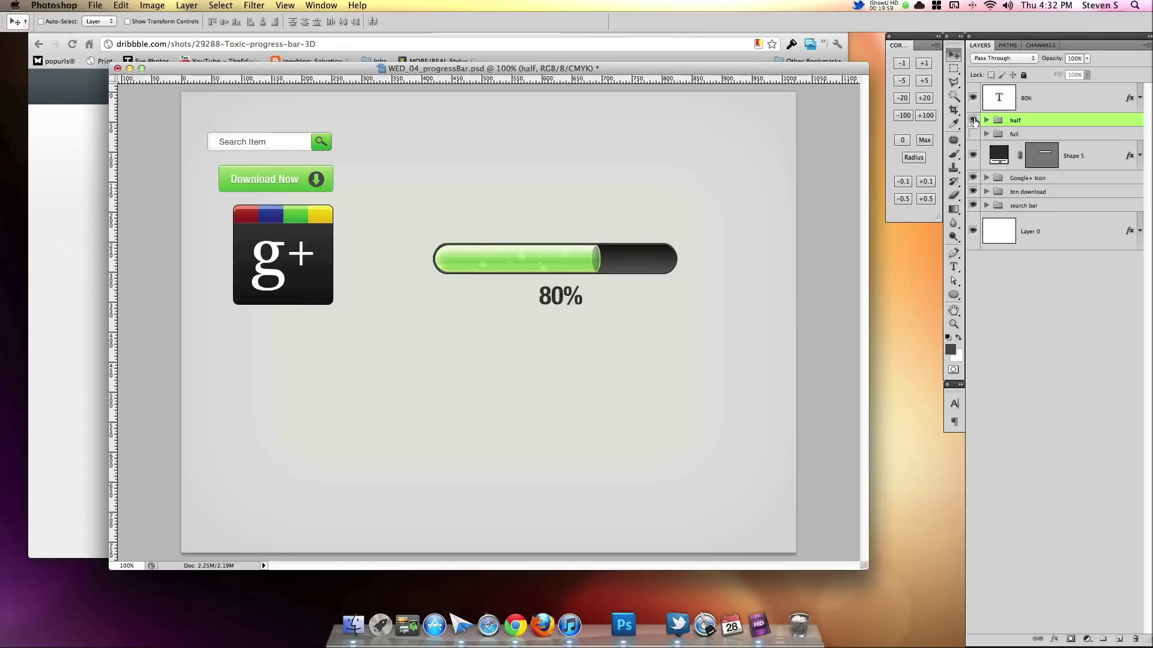
click(973, 134)
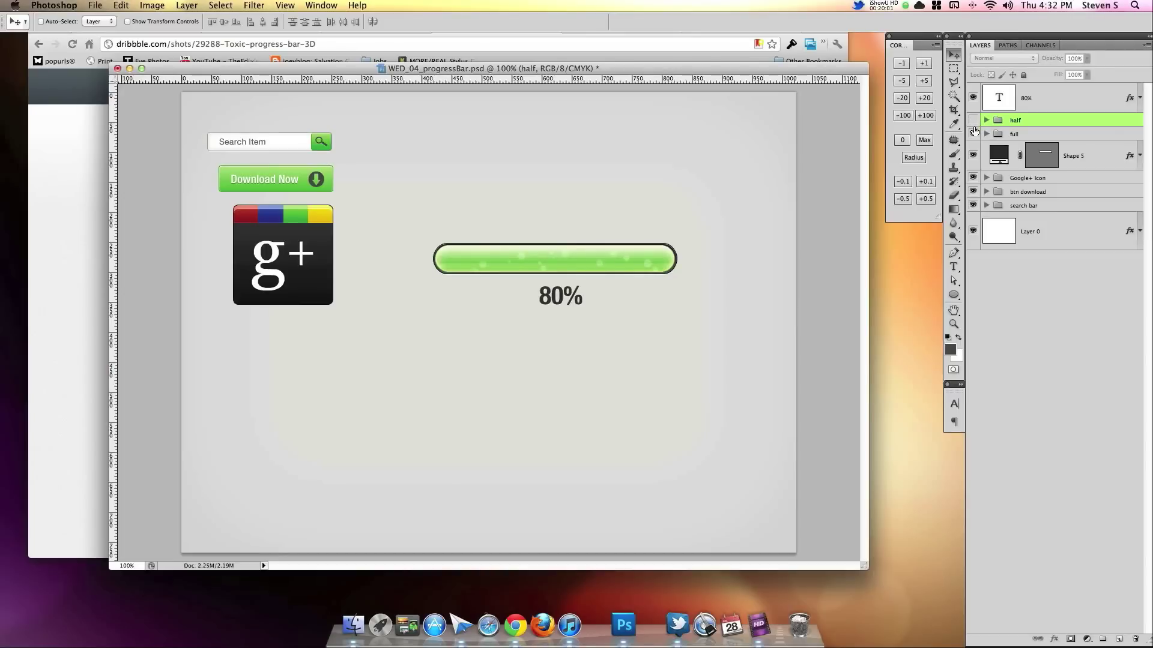
Step: Rename the dark background bar layer below the full group as "bg"
click(1047, 138)
click(1067, 158)
double_click(1067, 157)
text(bg)
key(Return)
Step: Group all progress bar layers and the 80% text as "progress bar", and move the group below the Google+ icon
shift+click(1061, 105)
key(super+g)
double_click(1012, 91)
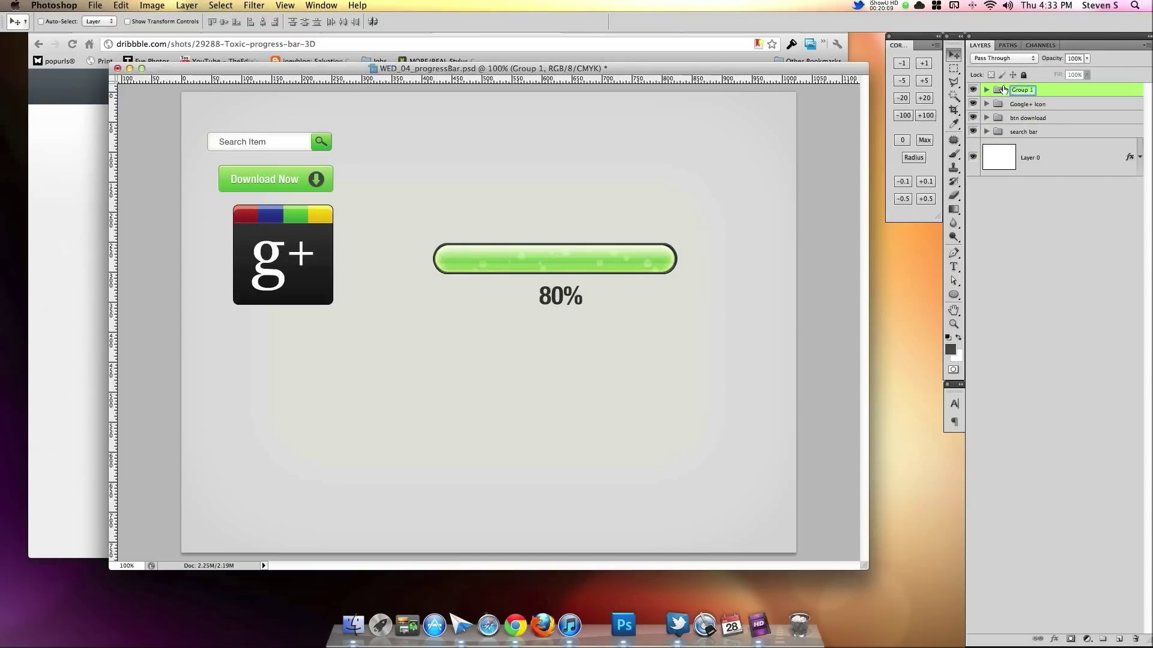
text(progress bar)
key(Return)
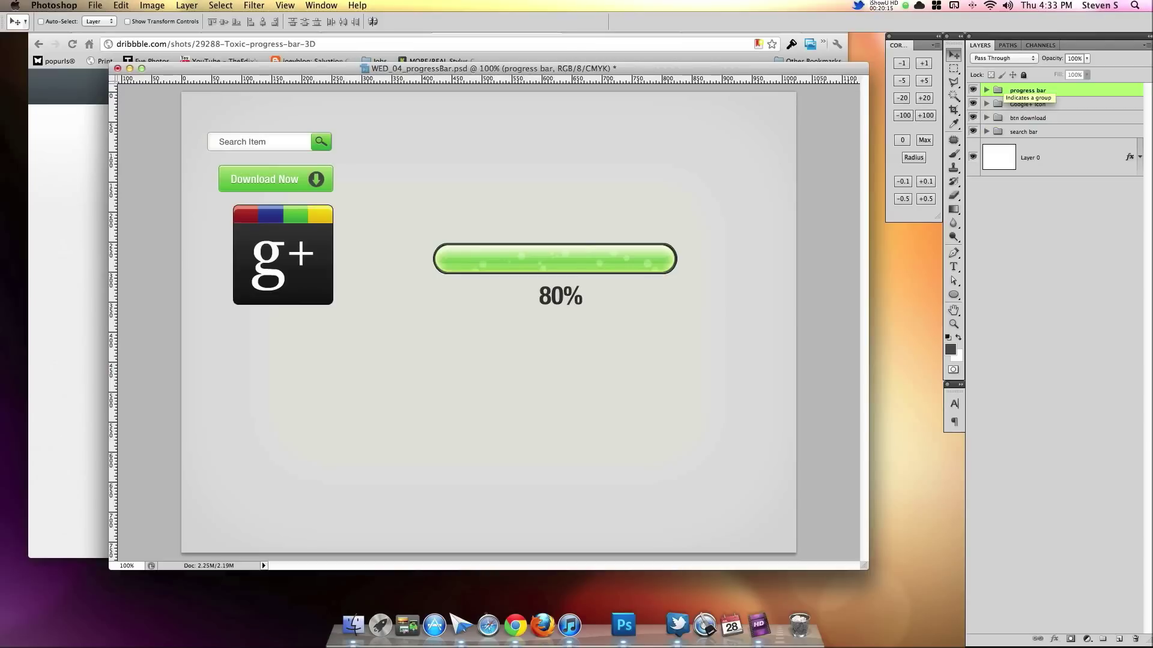
drag(603, 300, 380, 395)
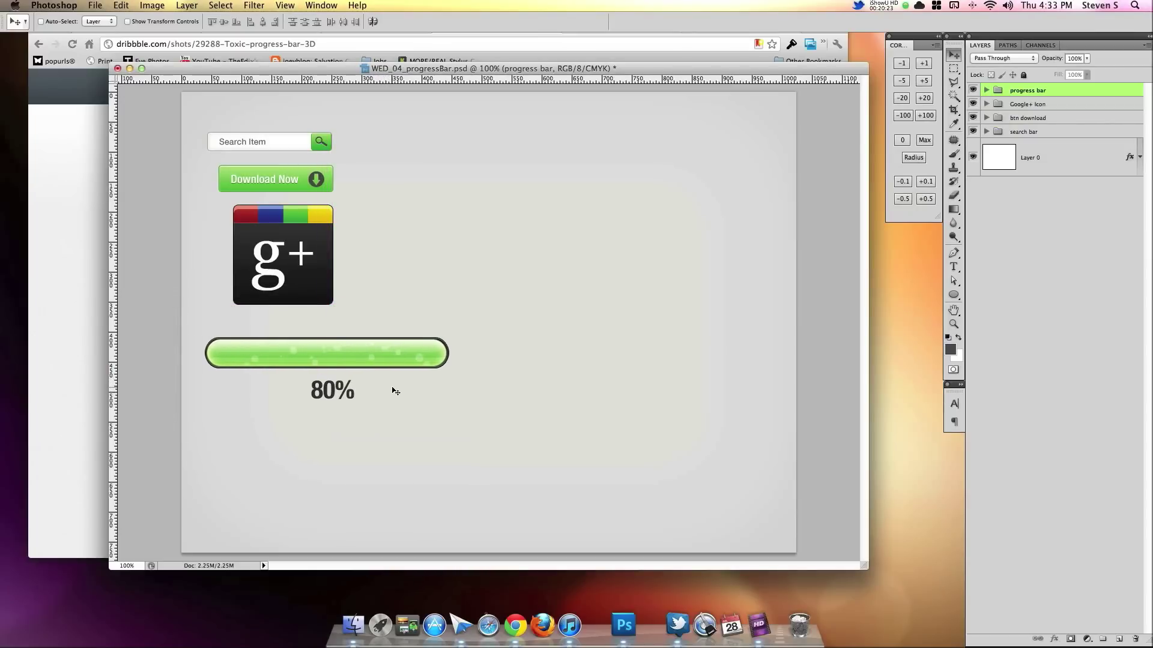